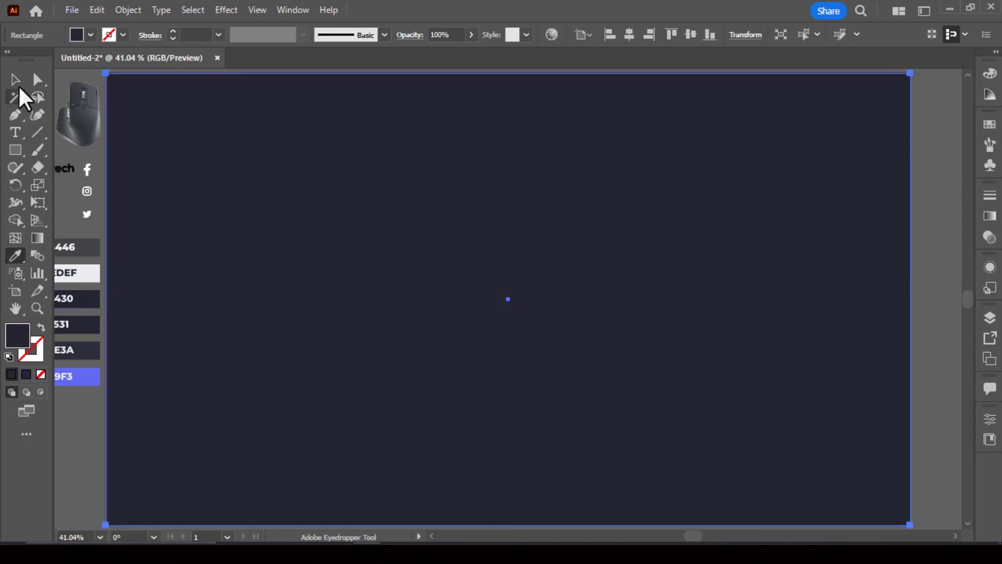
- Lock the dark background rectangle and bring the mouse product image to the front
click(14, 79)
key(ctrl+2)
right_click(86, 123)
mouse_move(157, 317)
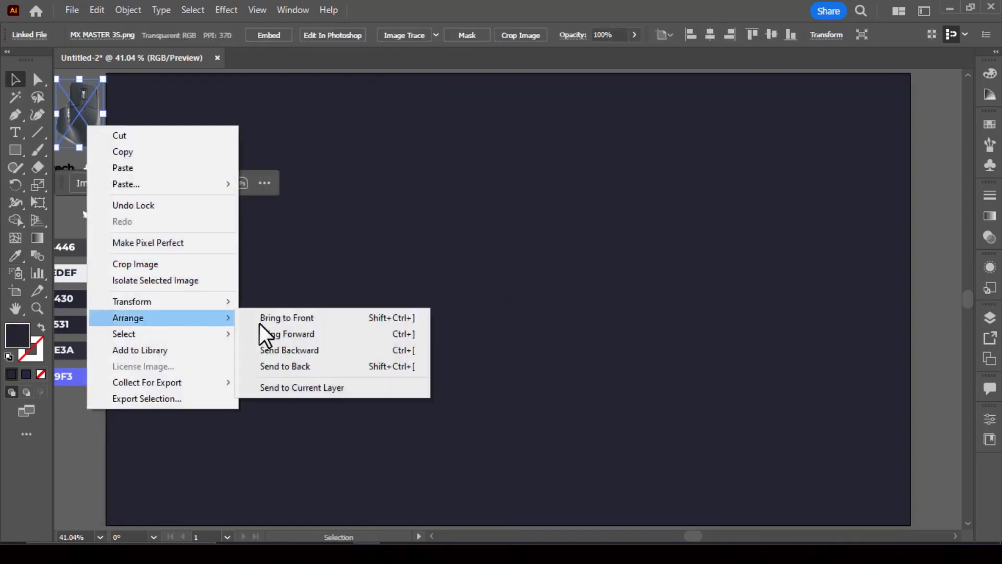
click(264, 320)
- Place the mouse image on the right half of the artboard and enlarge it to over half the artboard's height
drag(78, 113, 548, 184)
drag(577, 228, 724, 434)
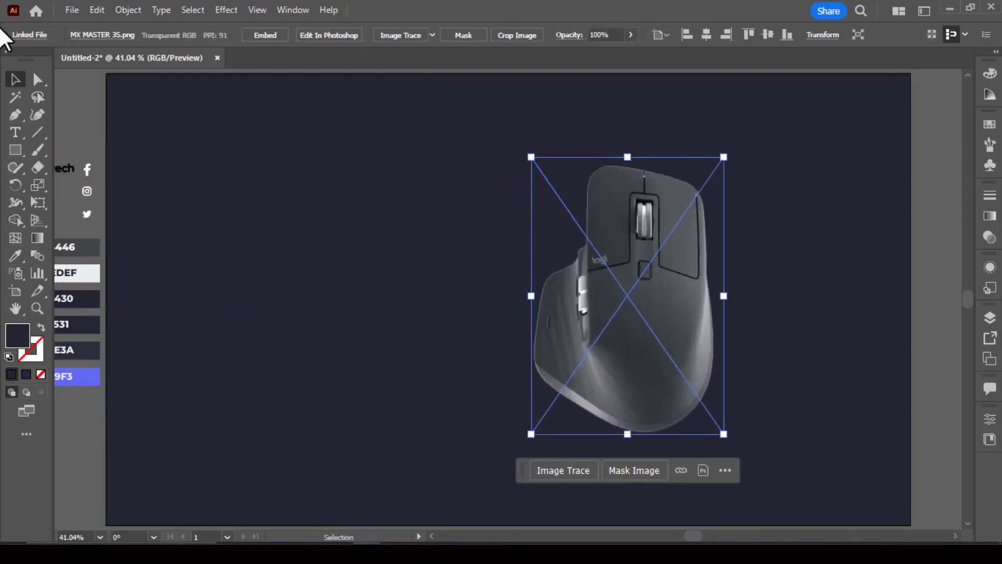
- Open the Selection & Anchor Display preferences and accept the settings
click(128, 10)
mouse_move(97, 10)
mouse_move(157, 477)
click(421, 266)
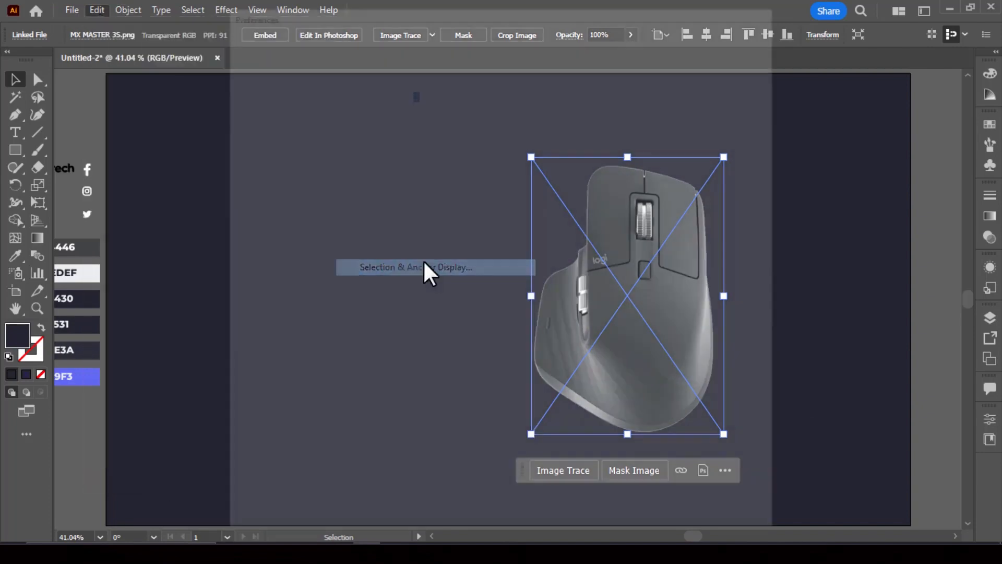
key(Return)
- Move the mouse image further right on the artboard and enlarge it slightly
drag(602, 307, 652, 310)
drag(773, 439, 749, 421)
click(316, 267)
- Apply a Multiply drop shadow to the mouse image with 75% opacity, X offset 2 px, Y offset -18 px and a slightly increased blur
click(616, 261)
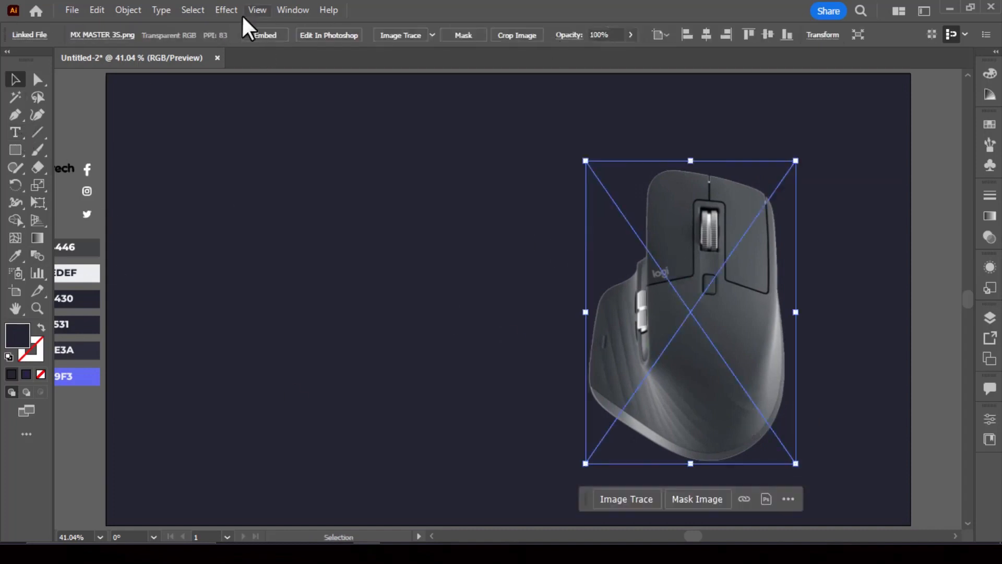
click(226, 10)
mouse_move(291, 175)
click(438, 180)
drag(651, 152, 446, 151)
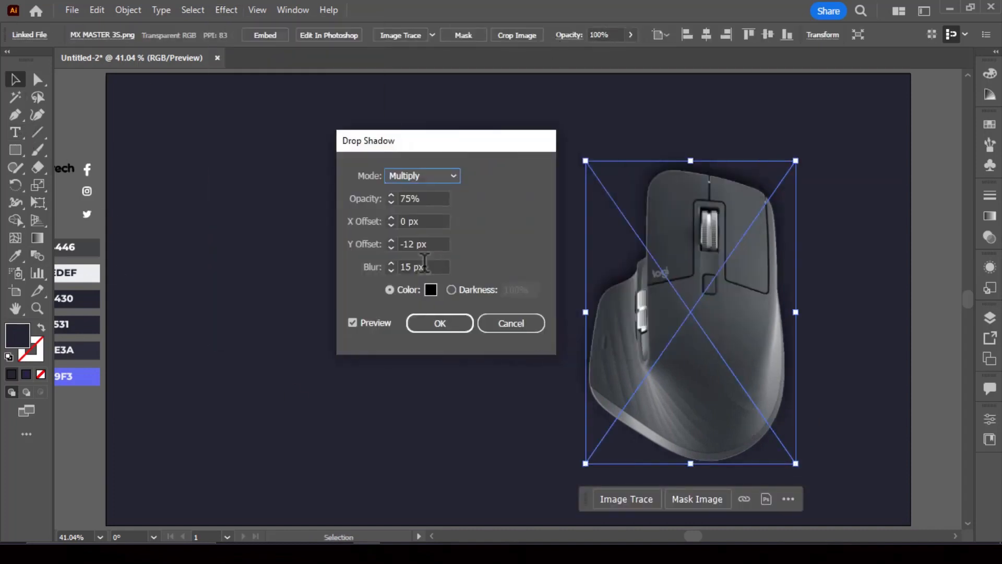
click(390, 246)
click(390, 247)
click(390, 247)
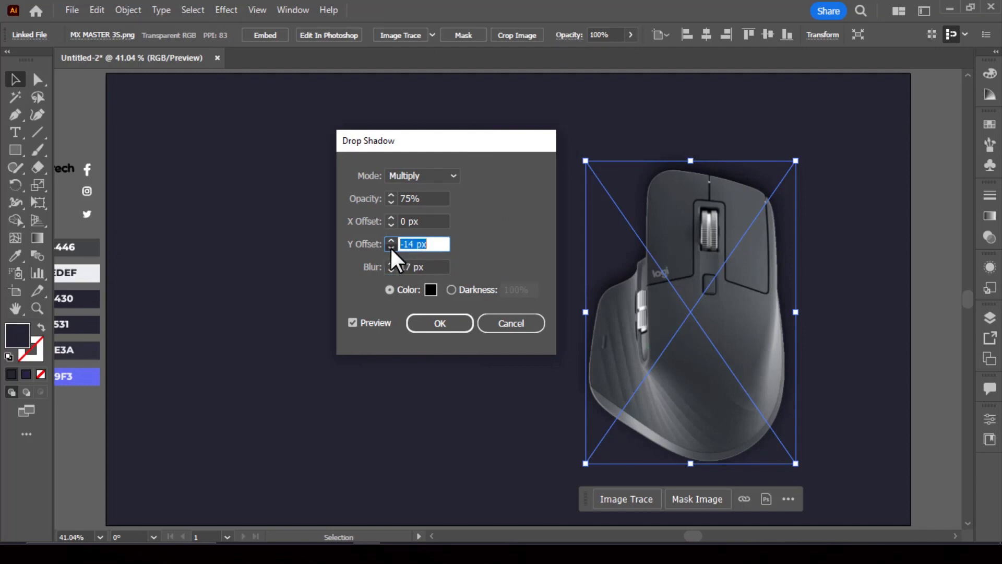
click(390, 247)
click(391, 247)
click(390, 246)
click(392, 218)
click(392, 217)
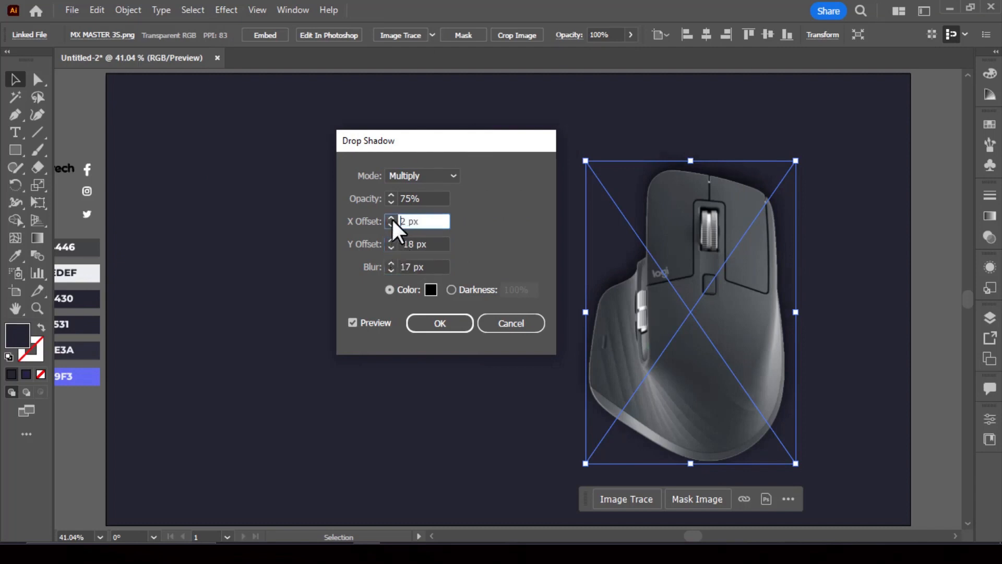
click(391, 263)
click(448, 323)
- Lock the mouse image in place
click(543, 159)
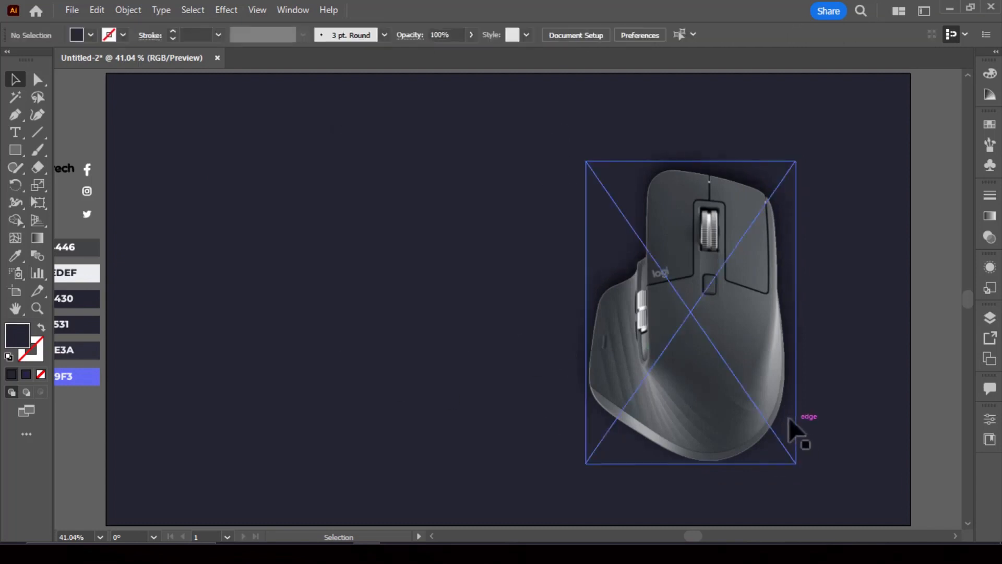
click(747, 412)
key(ctrl+2)
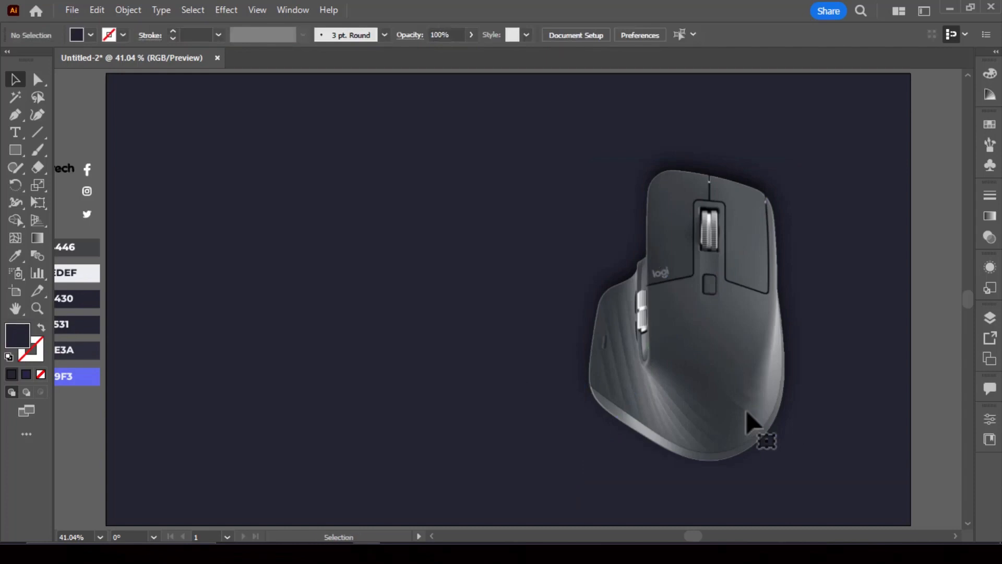
- Add a Montserrat text line reading "Master Serise" on the left half of the artboard with a white fill
click(15, 132)
click(183, 229)
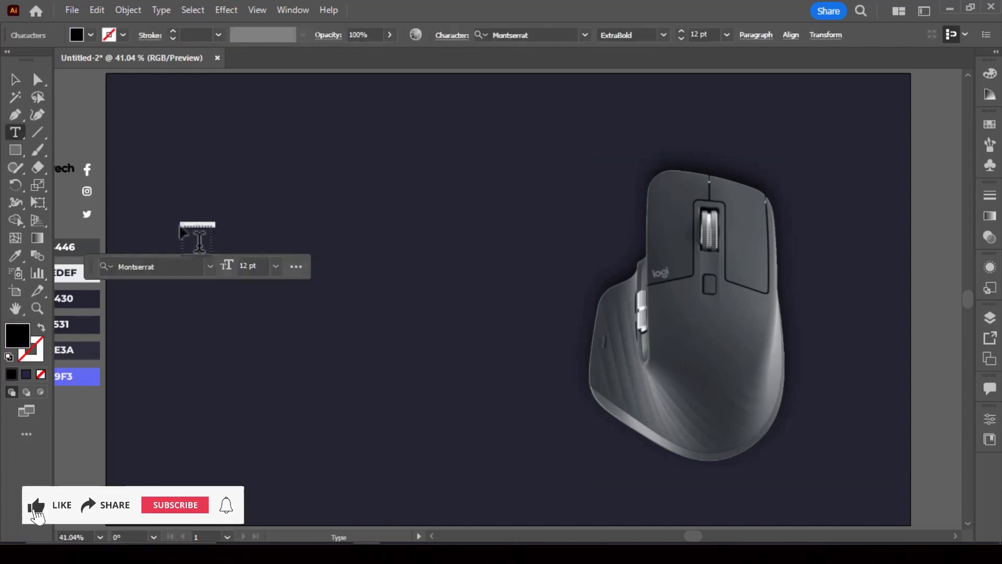
key(BackSpace)
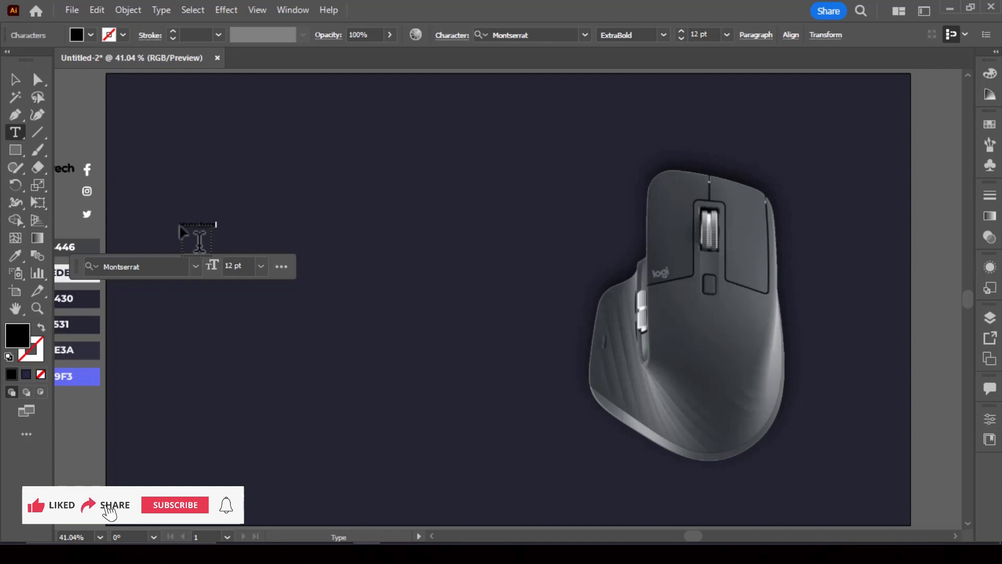
click(76, 33)
click(29, 59)
click(195, 266)
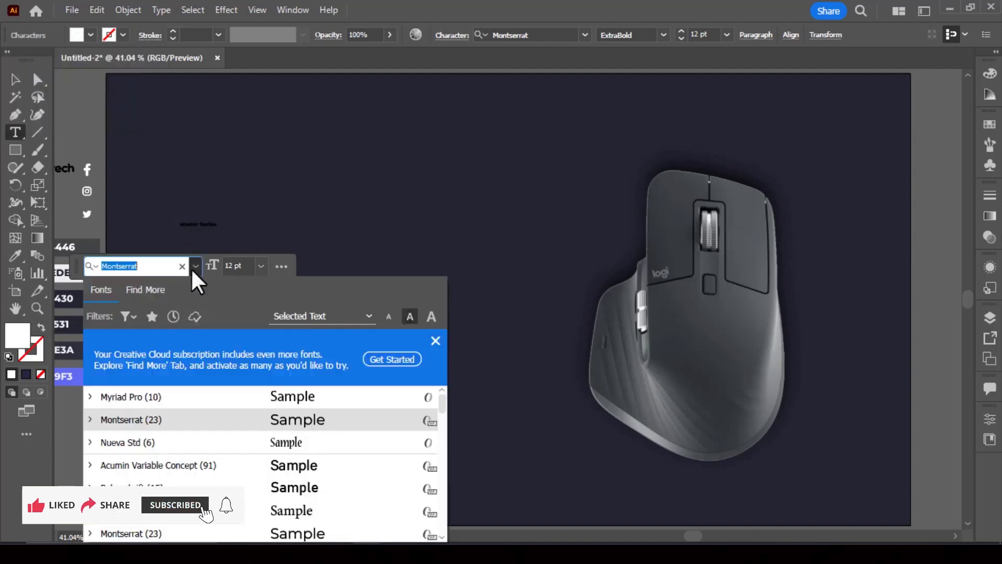
click(195, 266)
- Enlarge the text to about 38 pt with a copy directly below, in white Montserrat Regular
click(15, 79)
click(208, 225)
drag(228, 228, 231, 251)
click(649, 39)
click(632, 100)
click(77, 35)
click(29, 58)
- Change the lower text line to "MX MASTER 3S" and correct the upper line to "Master Series"
triple_click(231, 250)
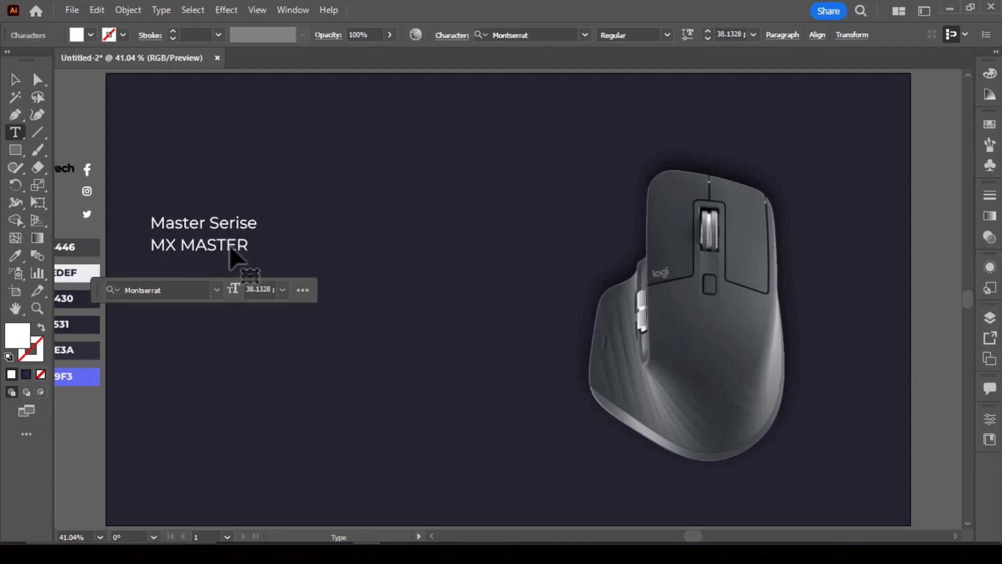
key(Escape)
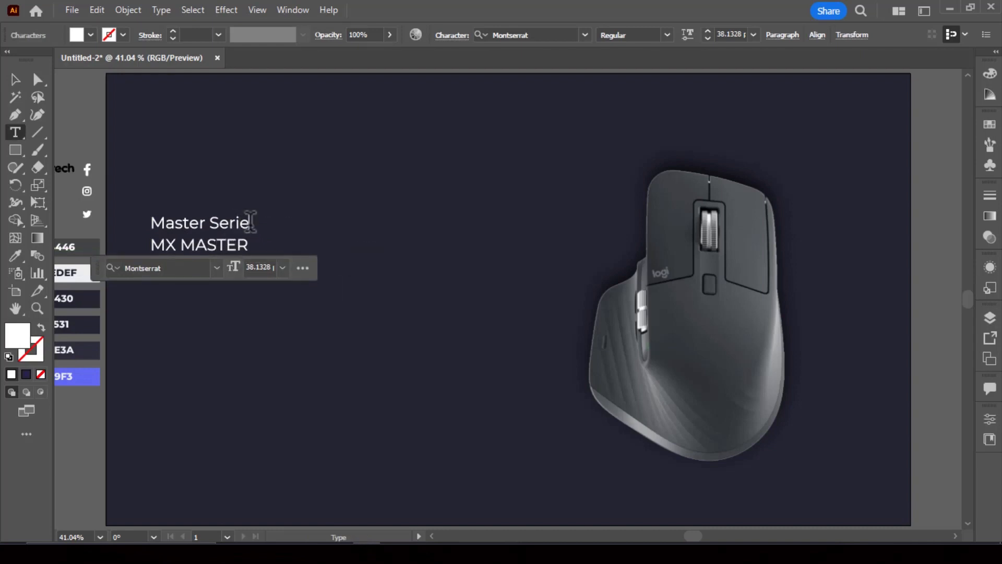
key(Escape)
click(235, 252)
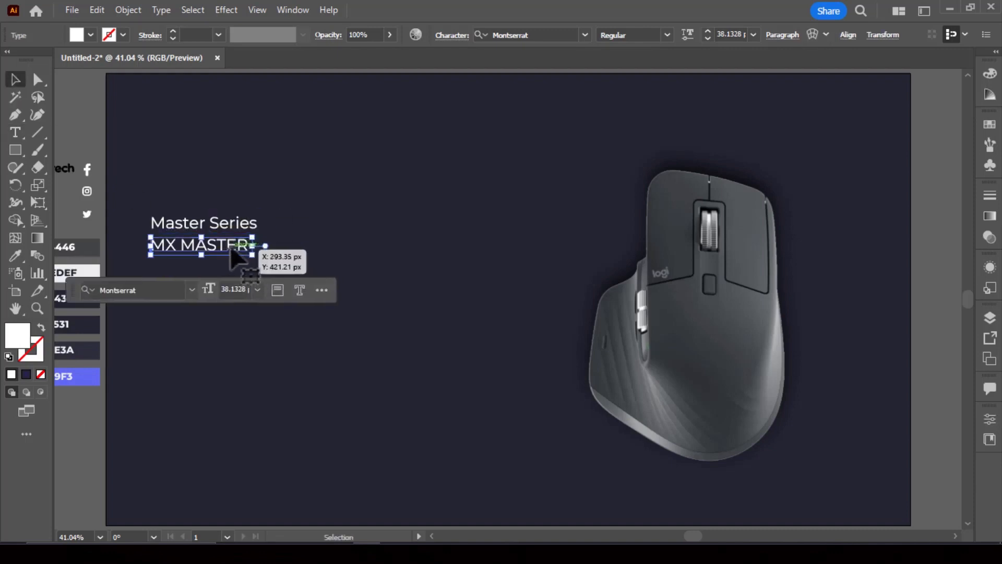
triple_click(244, 245)
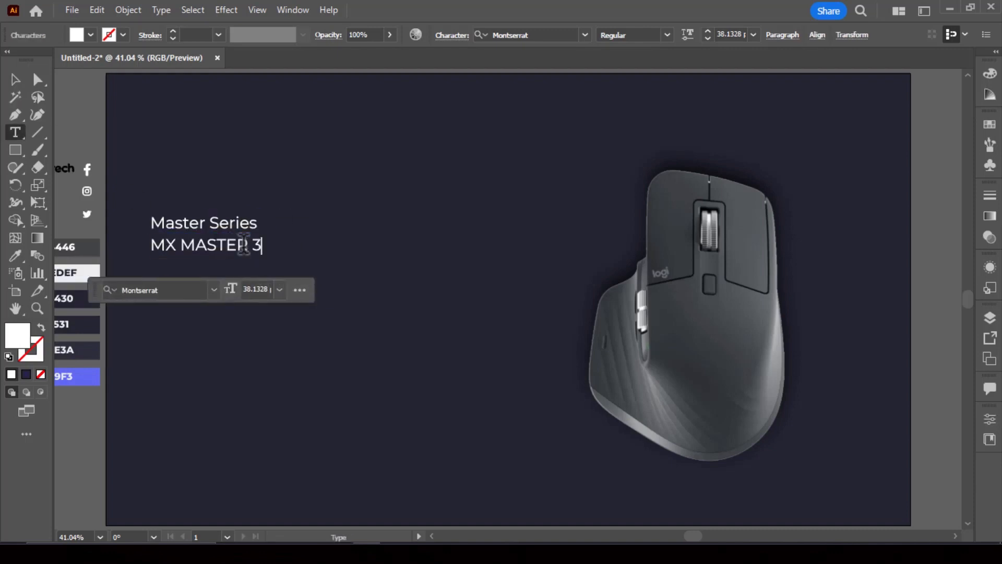
key(Escape)
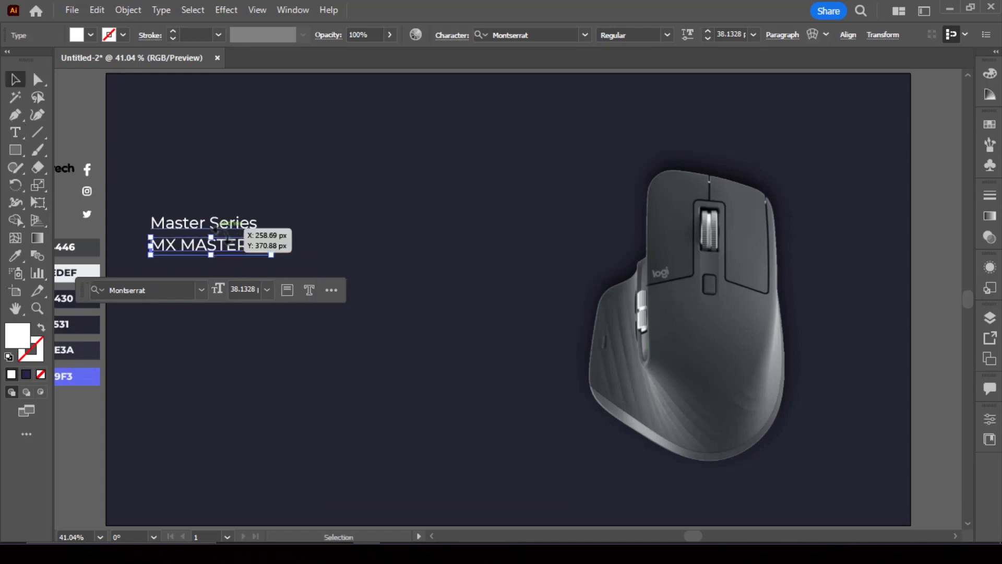
- Set "MX MASTER 3S" to Bold and enlarge it well beyond "Master Series", which is enlarged slightly
click(668, 35)
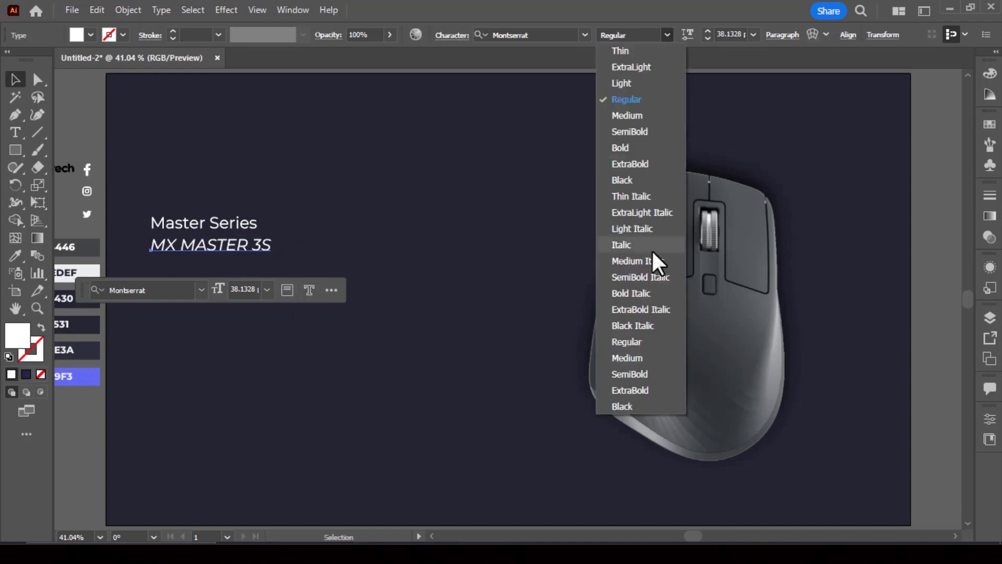
click(637, 148)
drag(287, 257, 407, 290)
drag(266, 233, 285, 237)
click(295, 271)
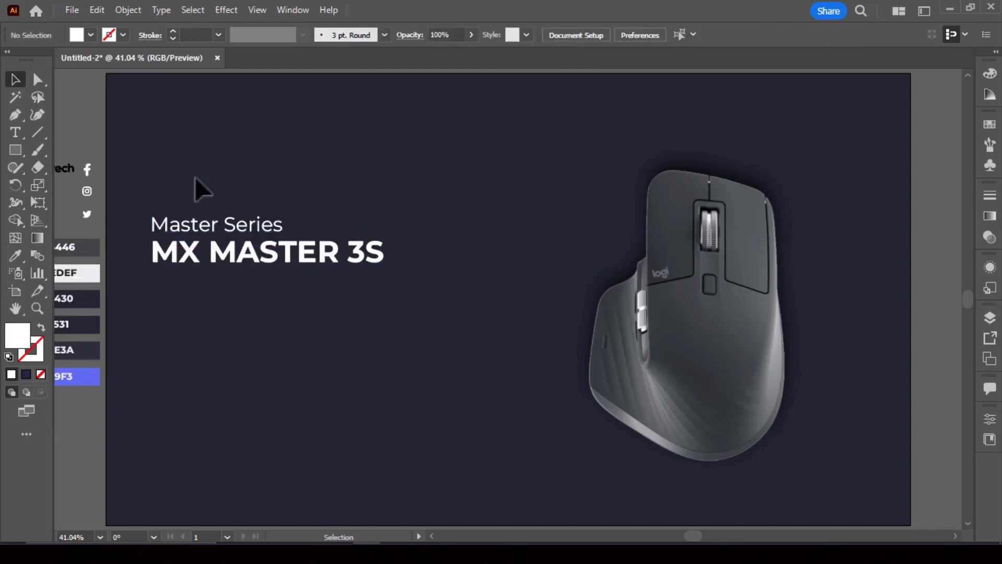
- Enlarge both heading lines together until they nearly reach the mouse image, keeping "Master Series" close above "MX MASTER 3S"
drag(195, 177, 287, 265)
drag(392, 284, 452, 292)
click(366, 323)
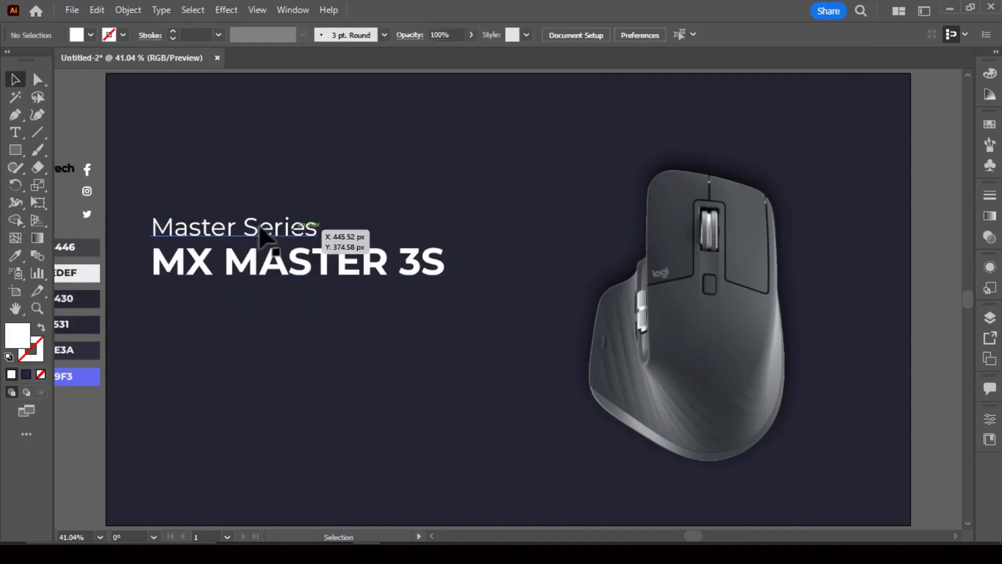
drag(264, 175, 288, 263)
drag(447, 287, 525, 325)
click(454, 346)
drag(331, 238, 355, 263)
click(297, 308)
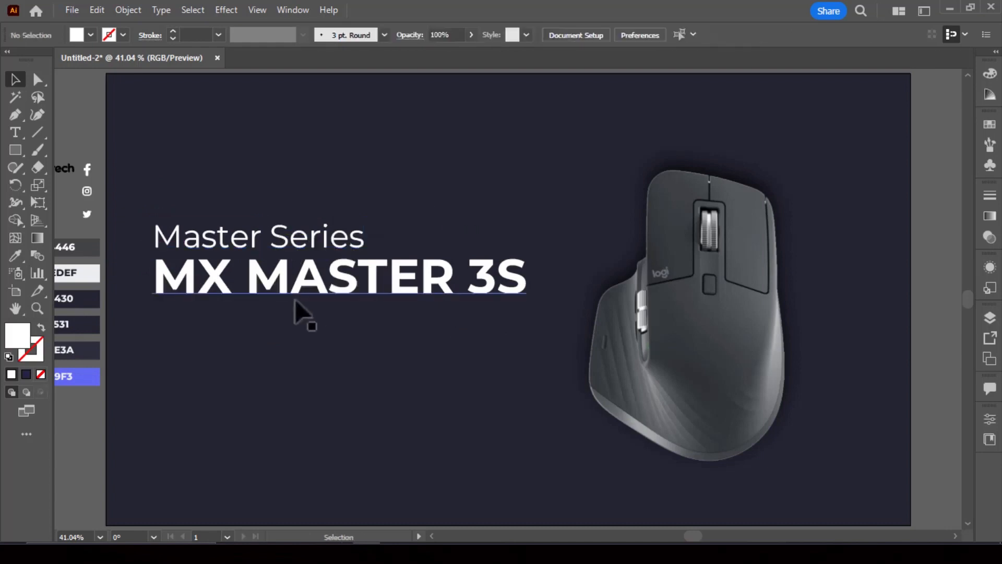
- Draw a small white circle under the start of the "MX MASTER 3S" heading
drag(11, 151, 78, 187)
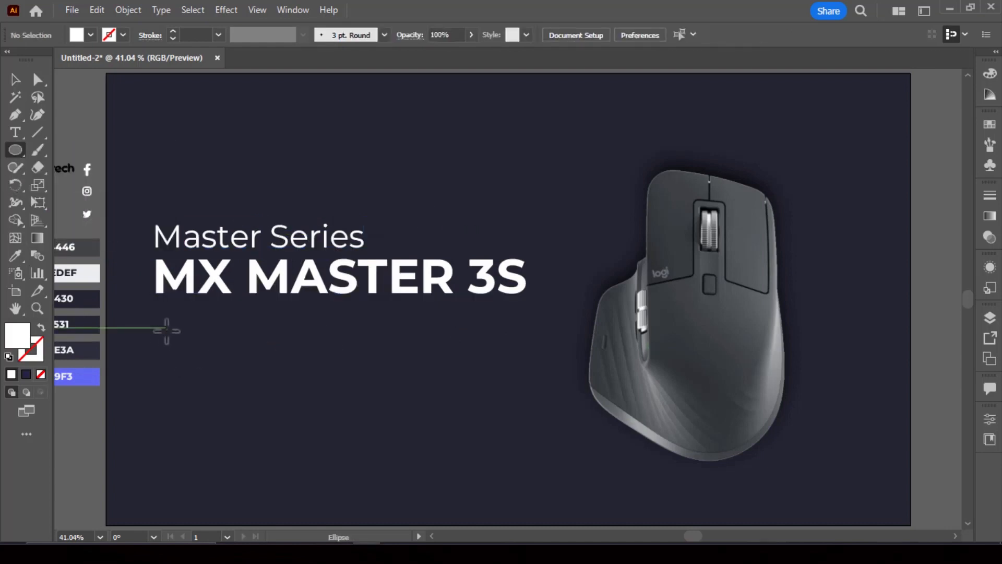
mouse_move(165, 334)
mouse_down()
mouse_move(182, 350)
mouse_move(172, 338)
mouse_move(214, 335)
mouse_move(198, 338)
mouse_up()
key(v)
click(212, 330)
key(ctrl+z)
- Paste a copy of the circle in front, shrink it concentrically and fill it with the 434446 palette colour
scroll(174, 331, up, 4)
key(ctrl+c)
key(ctrl+f)
drag(248, 381, 240, 374)
scroll(169, 232, down, 1)
drag(125, 245, 299, 254)
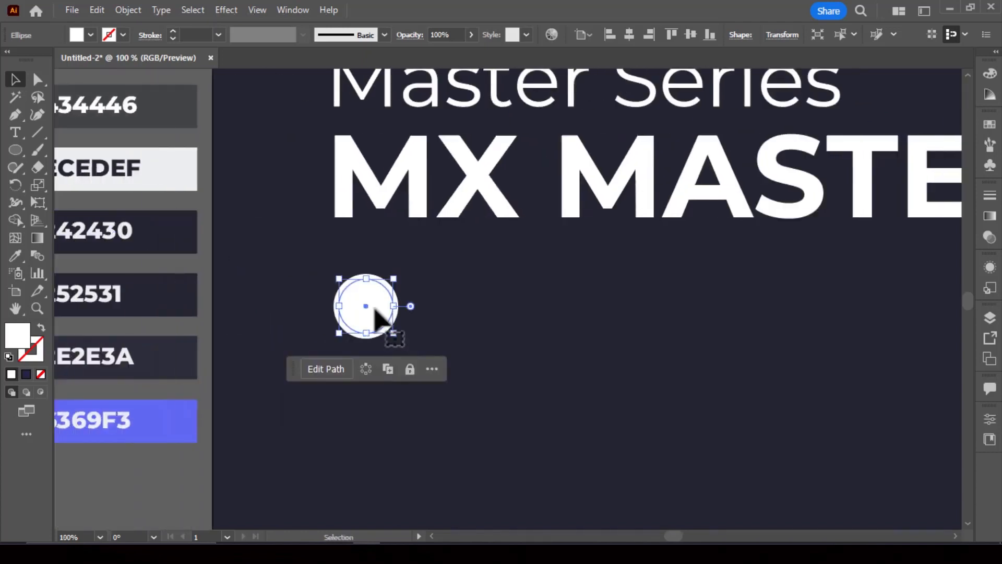
key(i)
click(178, 102)
key(v)
- Duplicate both circles as a second colour swatch just to the right of the first
drag(409, 270, 366, 309)
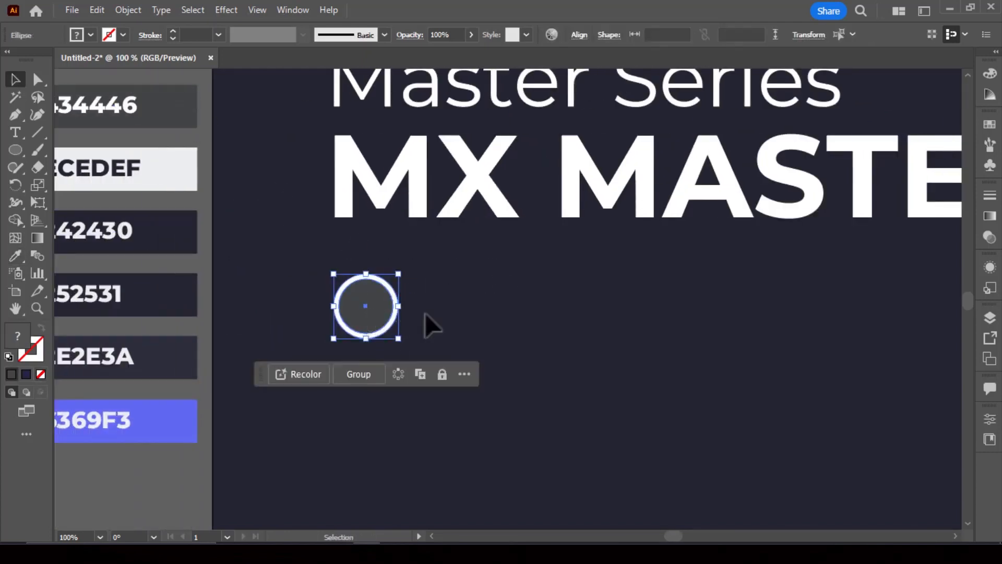
click(395, 313)
drag(425, 272, 369, 310)
drag(384, 319, 467, 319)
click(518, 261)
- Recolour the second swatch with ECEDEF for its inner circle and 434446 for its ring
click(455, 307)
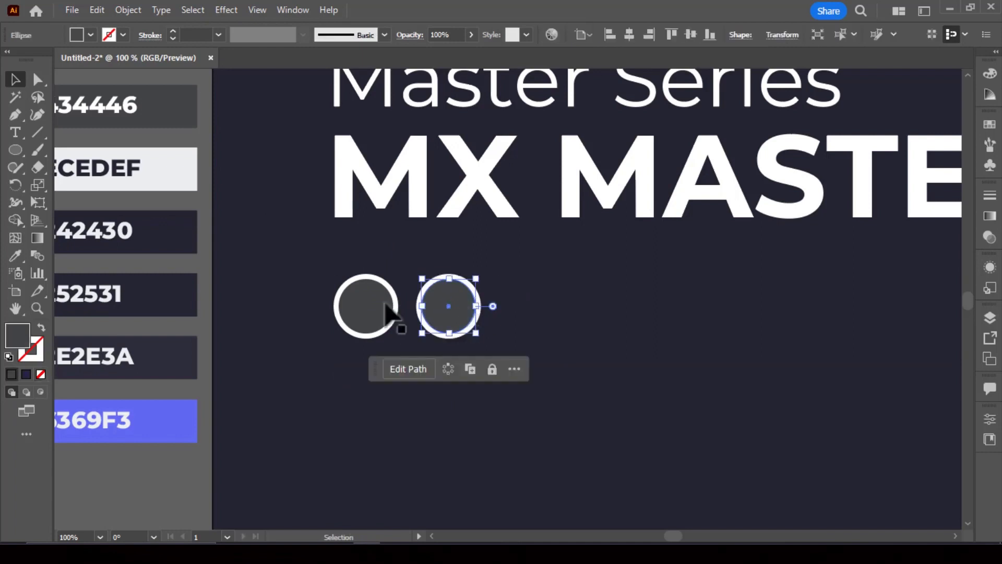
key(i)
click(177, 181)
key(v)
click(492, 345)
click(478, 317)
key(i)
click(175, 120)
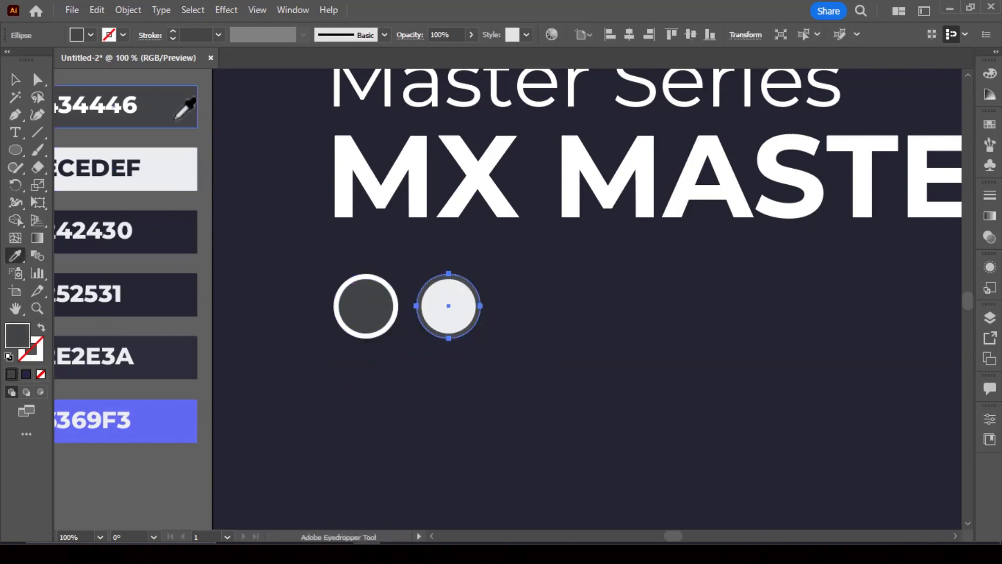
key(v)
click(500, 325)
- Enlarge the dark first swatch slightly so it stands out from the second one
click(342, 298)
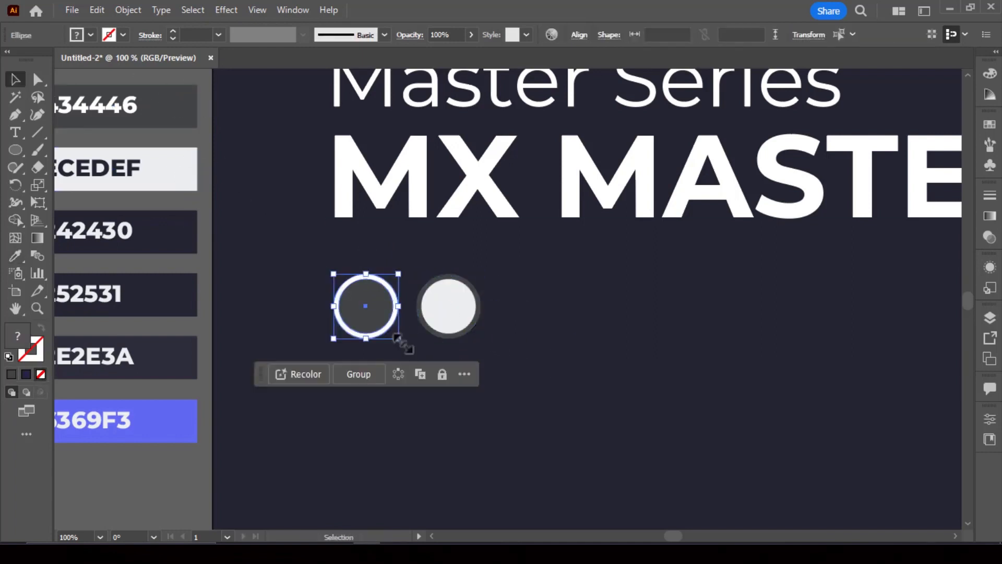
click(550, 283)
key(ctrl+0)
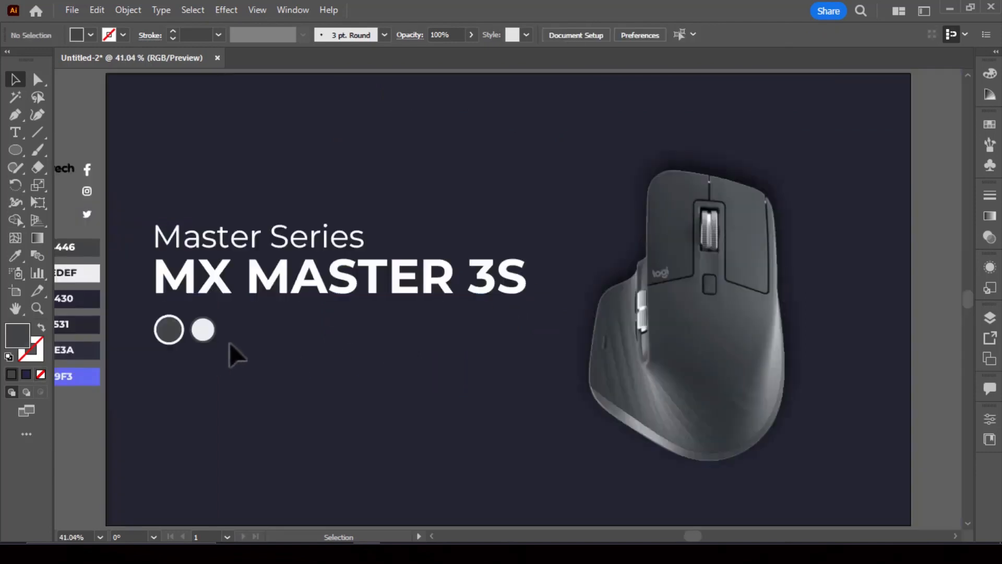
scroll(271, 323, left, 1)
drag(158, 353, 238, 333)
drag(208, 337, 208, 376)
click(270, 315)
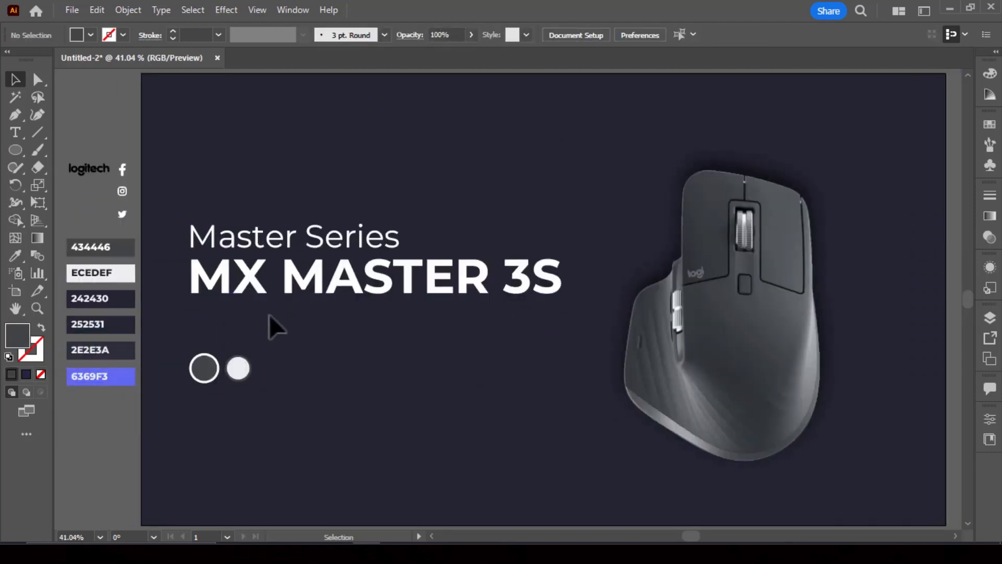
key(ctrl+z)
- Duplicate the "Master Series" line below the colour swatches and change the copy's text to "12,495"
drag(303, 239, 274, 389)
double_click(269, 381)
key(ctrl+a)
text(1)
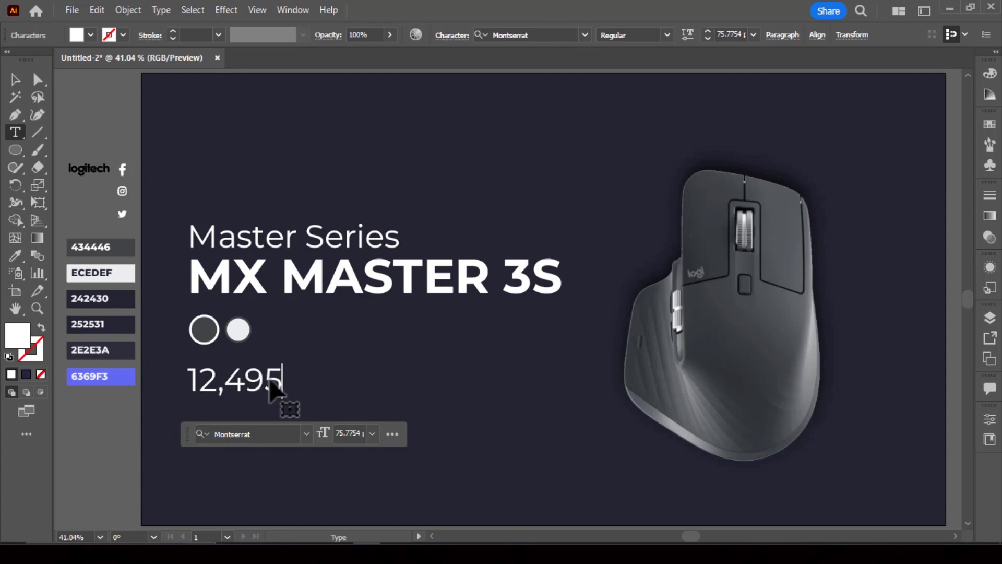
key(Escape)
- Reduce the price to about 51 pt and add a copy to its right reading "8,495"
drag(263, 394, 301, 386)
double_click(299, 378)
key(ctrl+a)
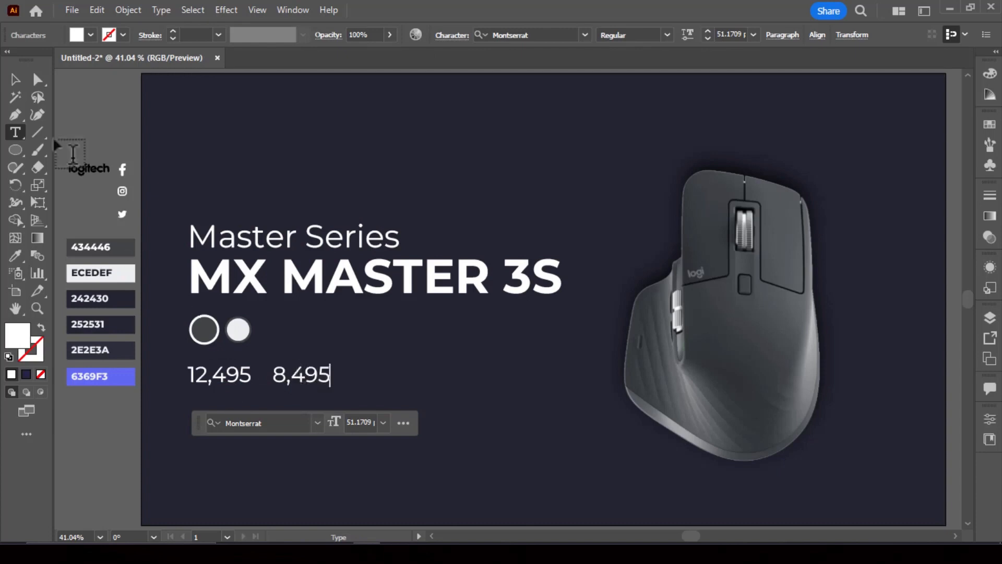
click(14, 79)
- Colour the "8,495" price with the purple 6369F3 palette colour
click(191, 384)
click(318, 384)
key(i)
click(121, 376)
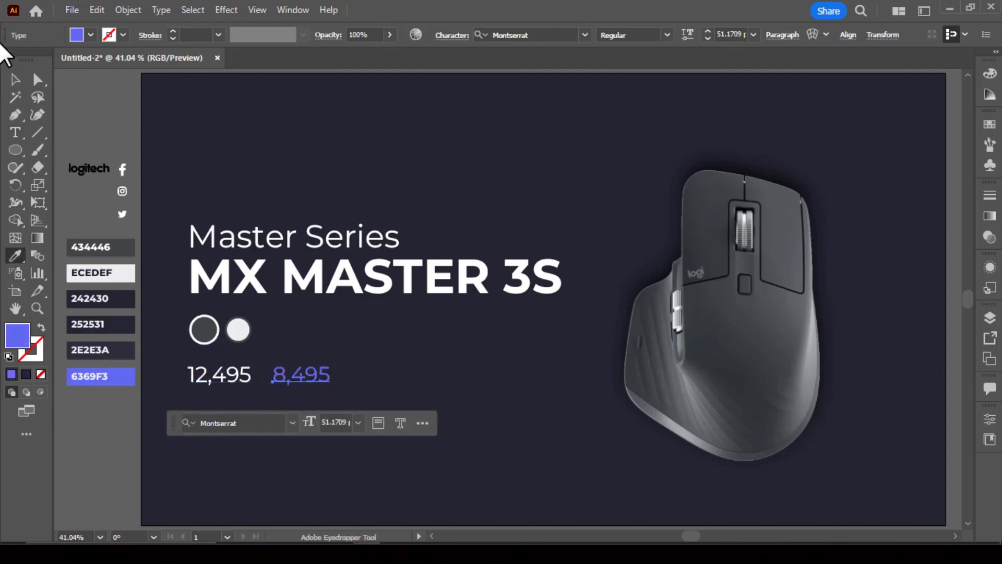
click(15, 80)
click(269, 352)
- Scale down the "12,495" price so it is slightly smaller than the purple price
scroll(277, 368, up, 2)
drag(247, 392, 263, 407)
scroll(293, 392, up, 2)
click(271, 384)
drag(278, 403, 365, 407)
drag(249, 375, 244, 375)
click(190, 300)
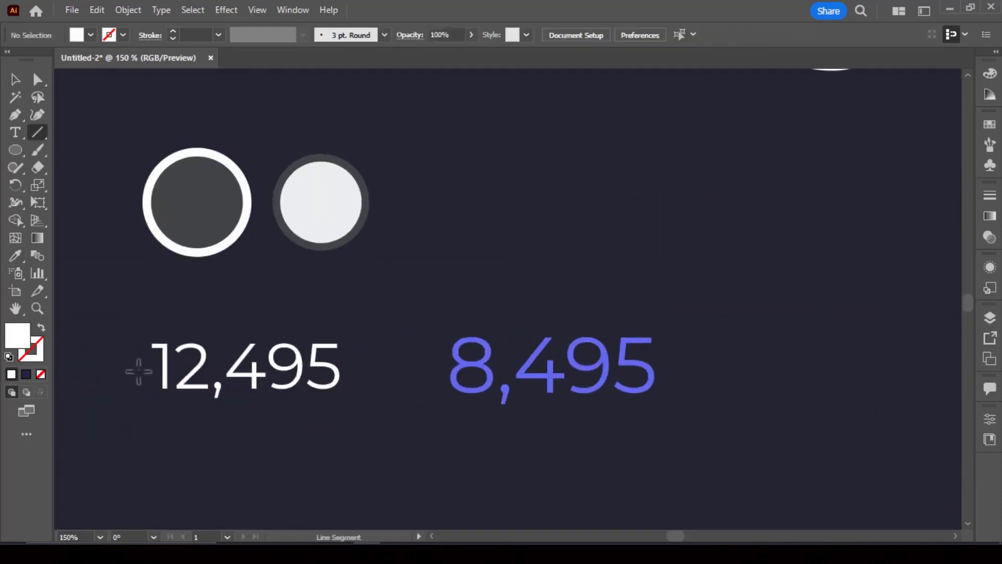
- Strike through the "12,495" price with a straight horizontal white 3 pt line
drag(139, 371, 362, 372)
click(16, 83)
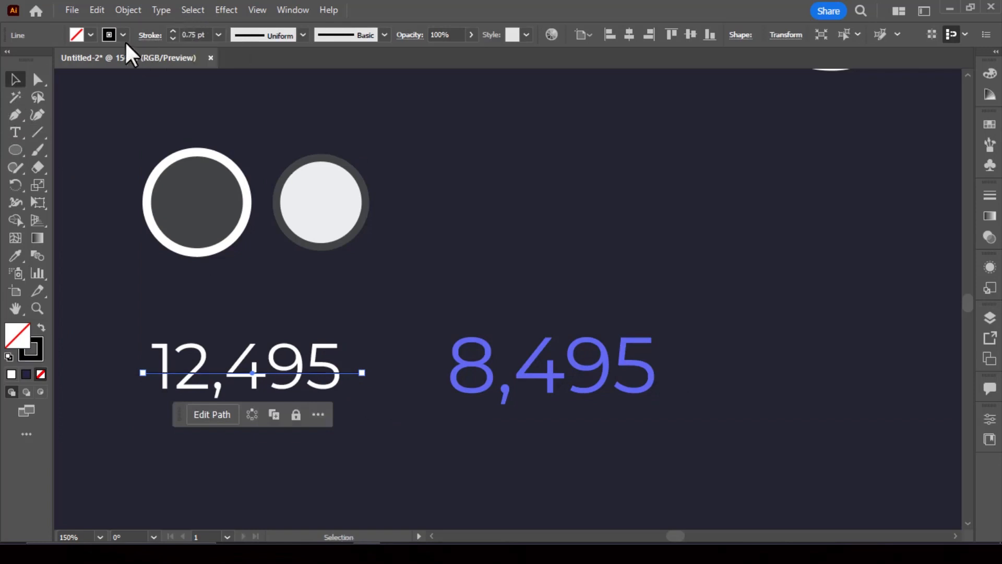
click(124, 38)
click(31, 59)
click(199, 36)
scroll(199, 35, up, 2)
click(219, 35)
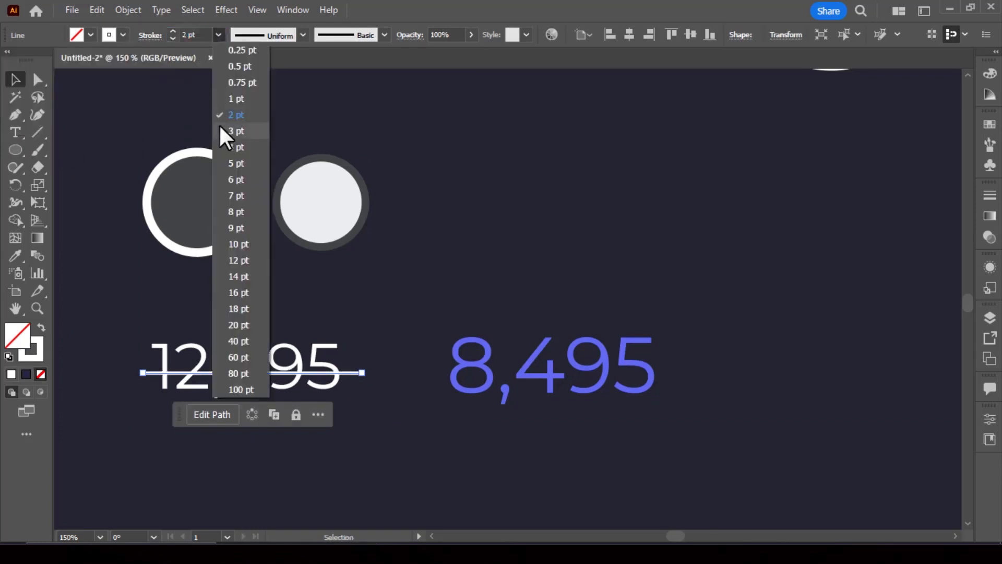
click(220, 127)
click(352, 376)
drag(344, 371, 344, 363)
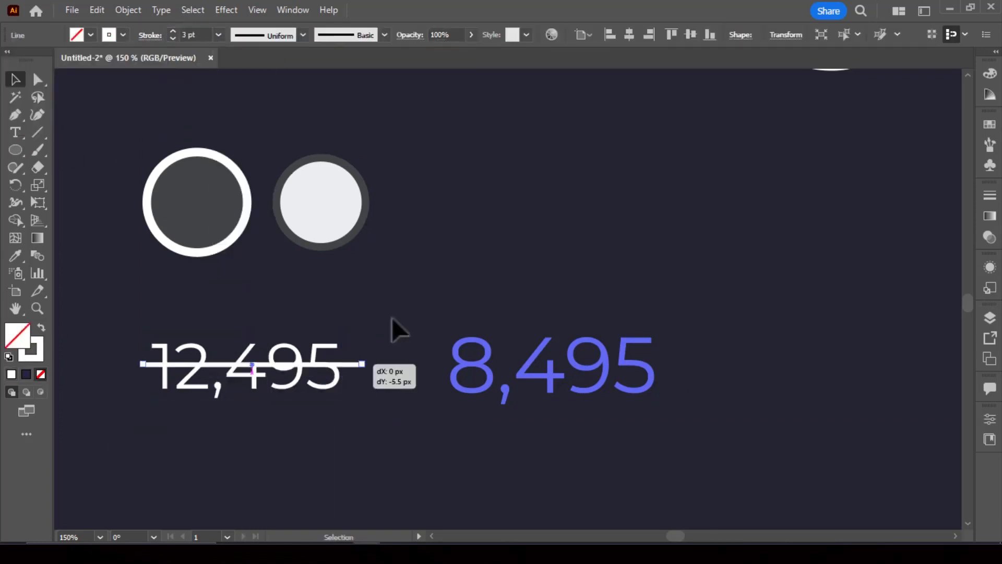
key(ctrl+0)
- Enlarge the purple "8,495" price slightly and raise it to sit level with the struck-out price
click(290, 381)
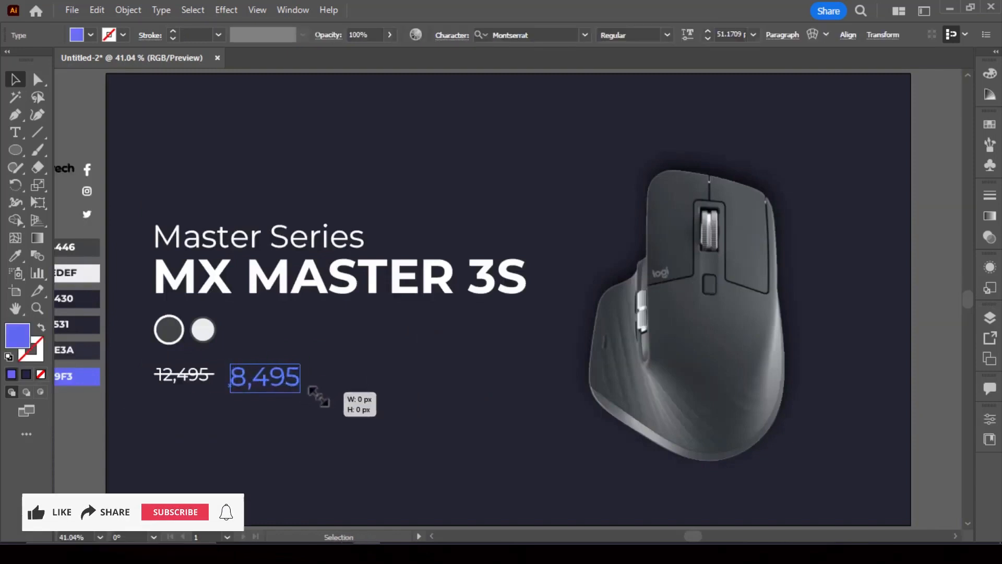
drag(319, 396, 316, 399)
drag(278, 381, 271, 374)
click(128, 318)
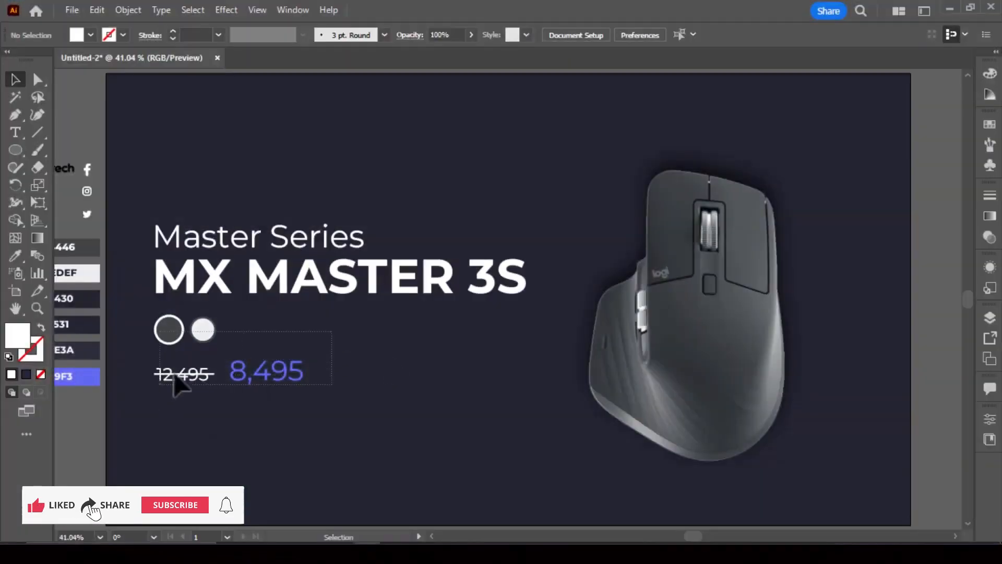
- Move the price row and colour swatches down to make room beneath the "MX MASTER 3S" heading
drag(174, 374, 167, 379)
drag(200, 329, 201, 356)
click(272, 334)
- Duplicate the "Master Series" line below the main heading, change it to "Performance Wireless Mouse" and scale it to about 37 pt
drag(250, 243, 243, 321)
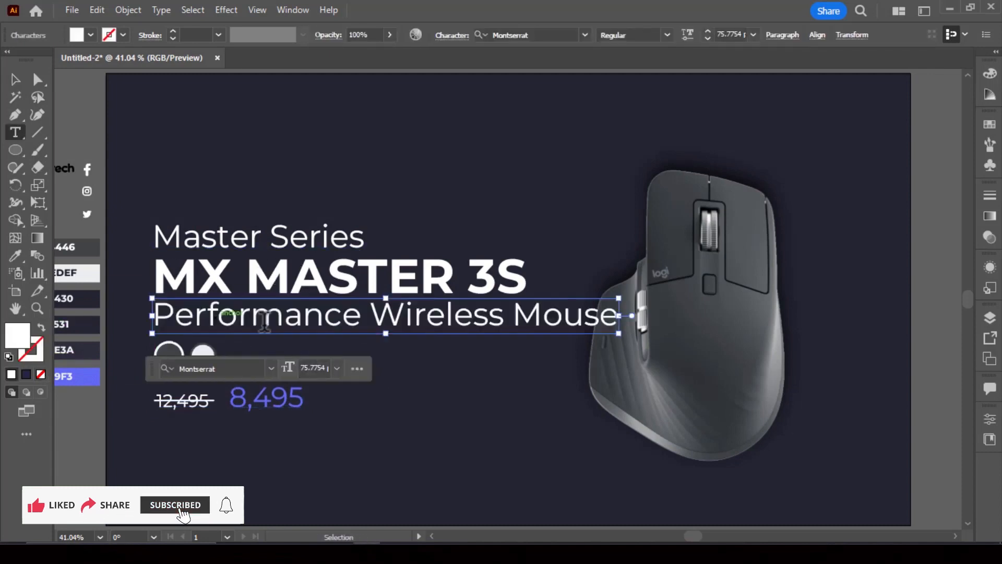
drag(618, 332, 383, 330)
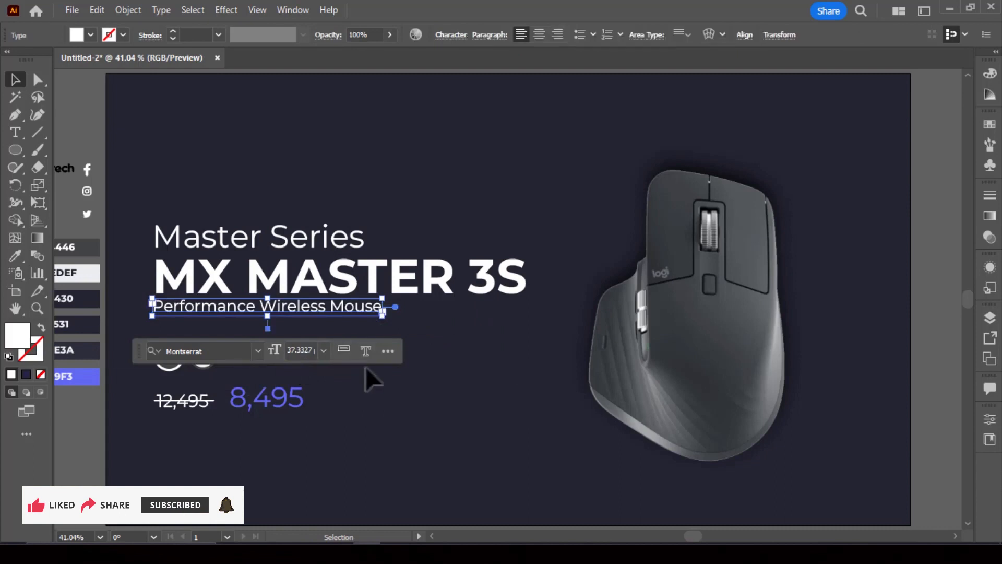
key(ctrl+g)
key(ctrl+z)
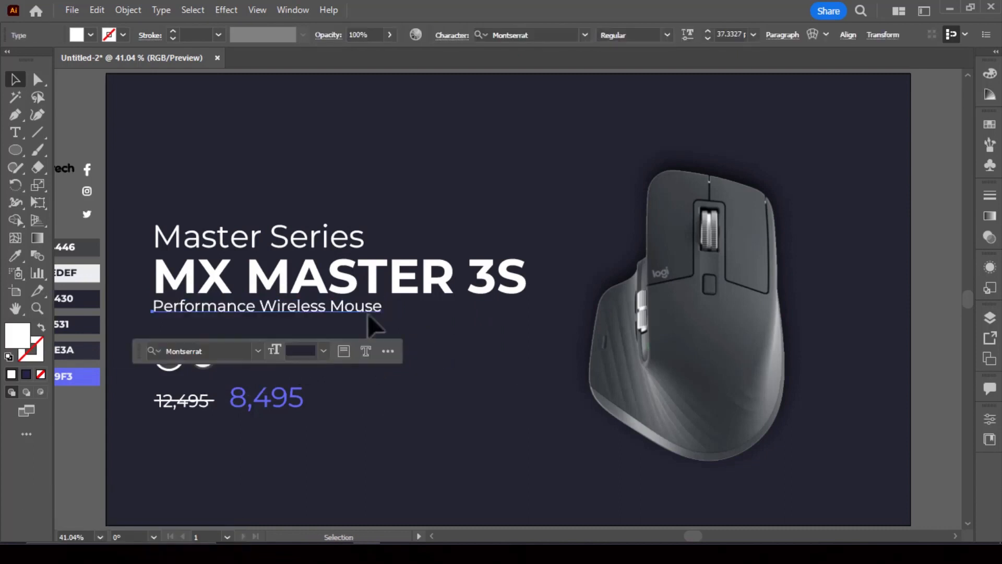
- Set the "Performance Wireless Mouse" line to Montserrat ExtraLight and nudge it slightly down
click(667, 35)
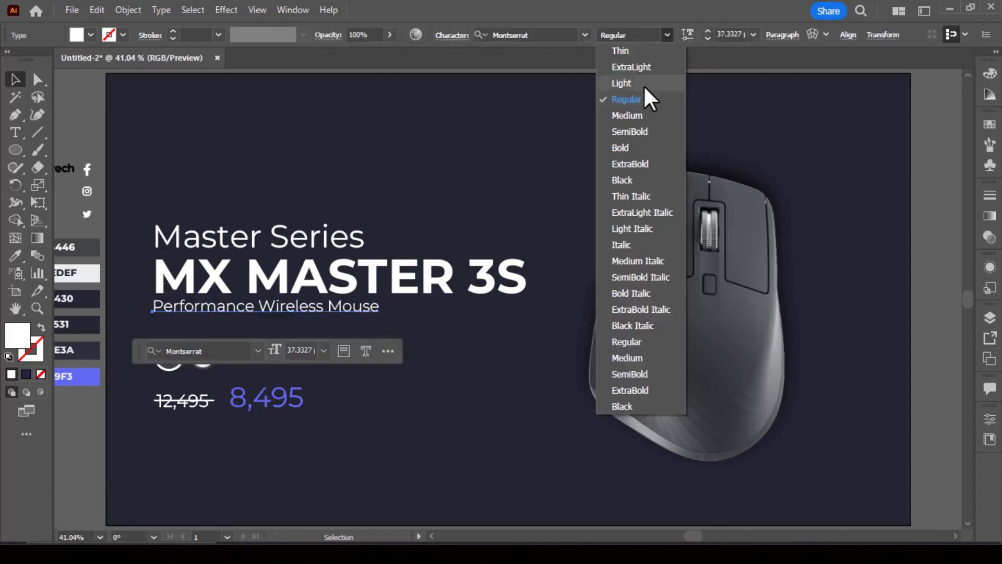
click(647, 67)
drag(301, 313, 301, 318)
- Move the price row slightly up, closer to the colour swatches
click(323, 356)
click(337, 384)
drag(333, 412, 201, 356)
click(364, 369)
- Place the rupee symbol beside the colour swatches and fill it with the purple 6369F3 palette colour
scroll(90, 217, left, 5)
drag(267, 197, 465, 365)
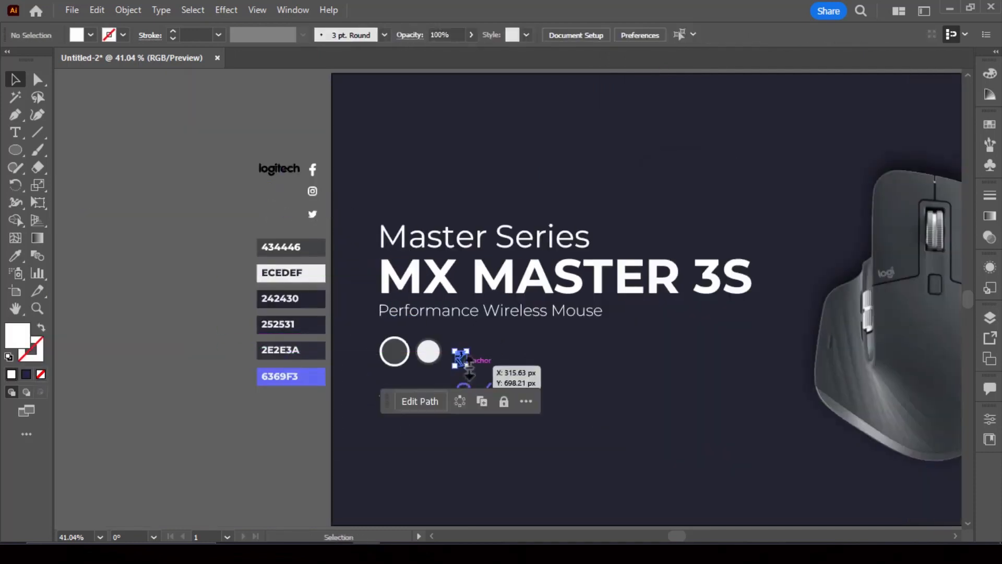
scroll(466, 365, up, 4)
key(ctrl+0)
key(i)
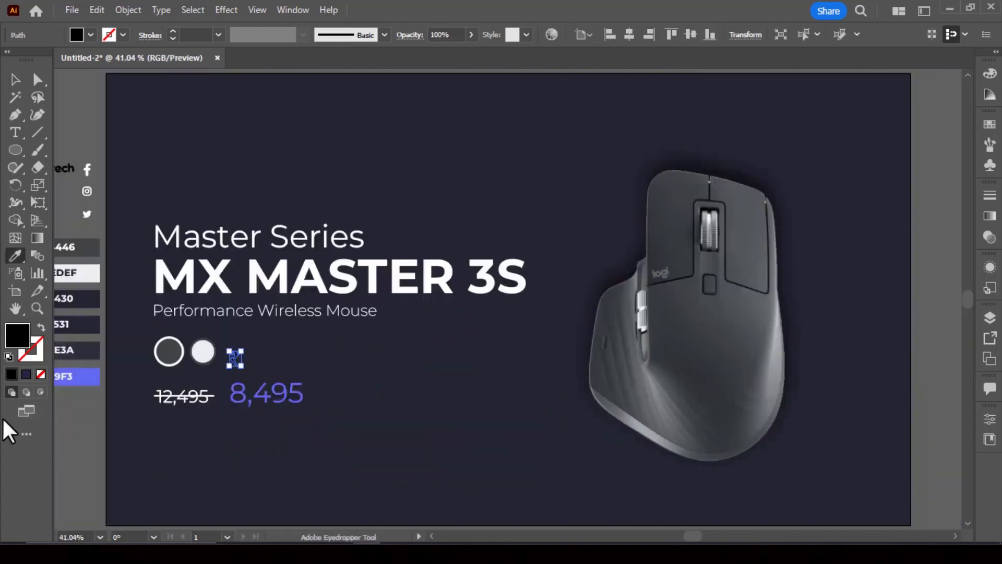
click(16, 81)
click(271, 369)
- Scale down the purple rupee symbol and place it at the upper left of the "8,495" price
scroll(211, 365, up, 4)
click(307, 347)
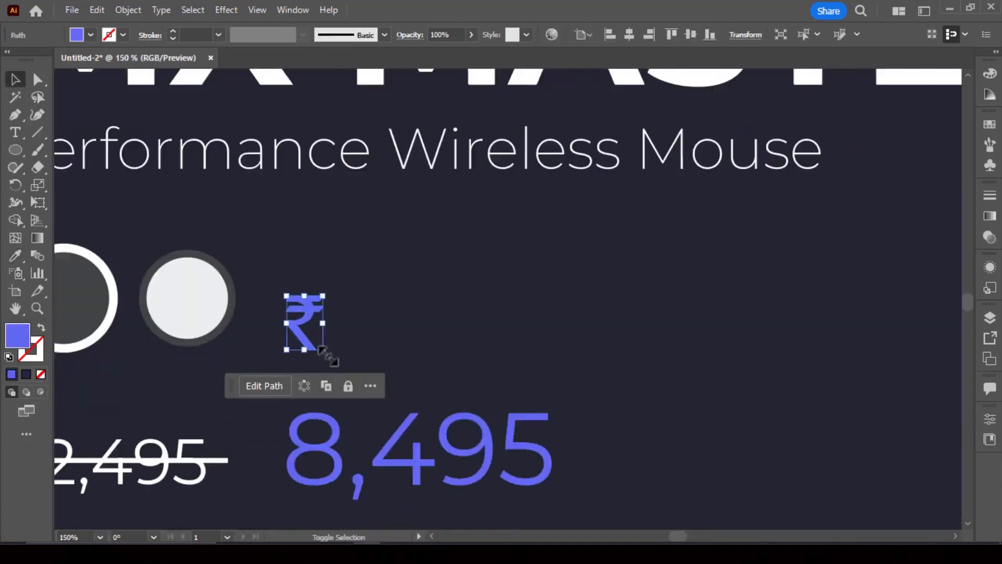
drag(326, 351, 281, 422)
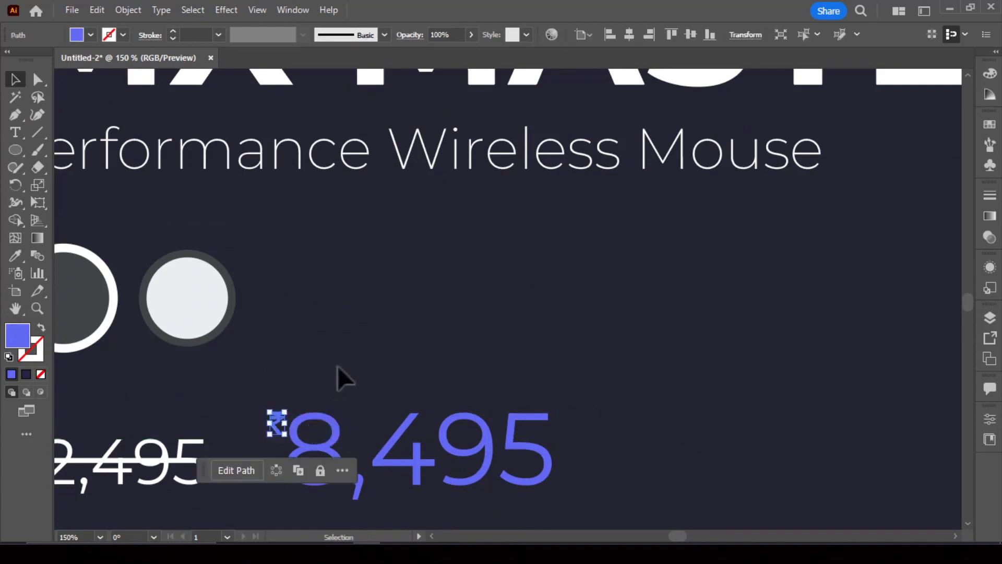
click(340, 375)
- Copy the small rupee symbol to the upper left of the "12,495" price and fill the copy white
drag(340, 376, 741, 324)
drag(675, 380, 402, 417)
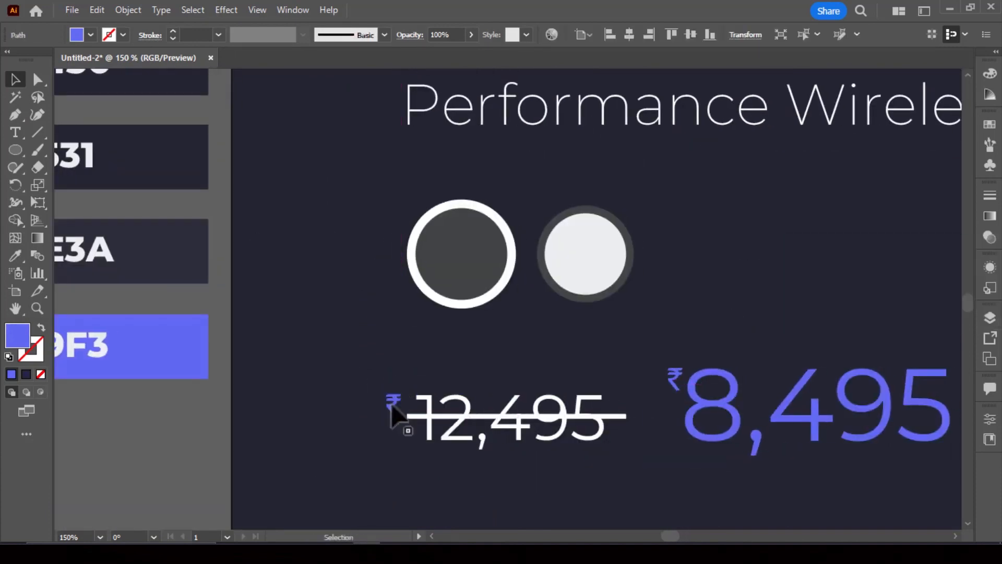
double_click(20, 328)
click(653, 188)
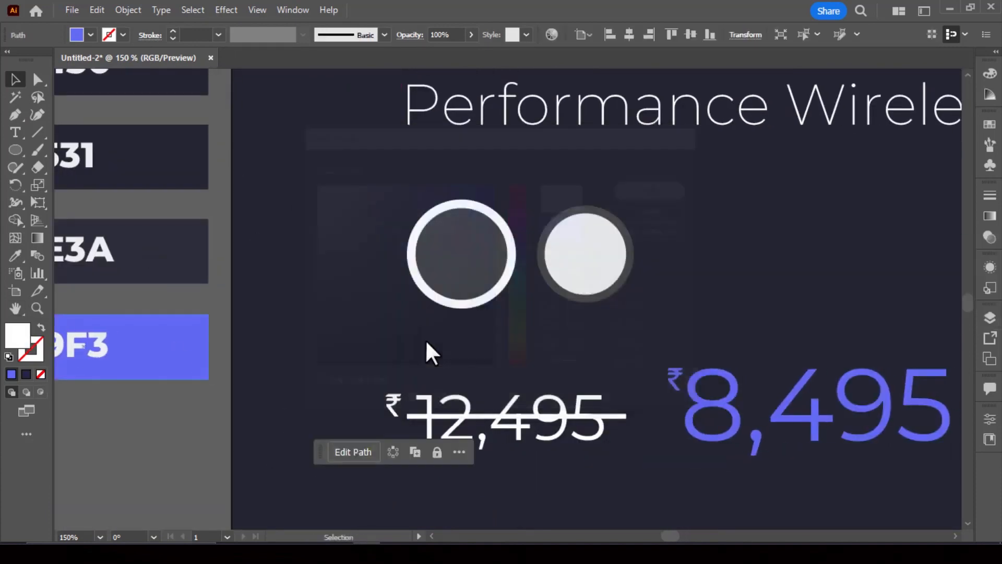
- Shrink the white rupee symbol slightly and set it tight against the "12,495" price
scroll(413, 360, up, 5)
drag(410, 334, 398, 352)
click(376, 328)
drag(392, 362, 421, 358)
click(353, 314)
key(ctrl+0)
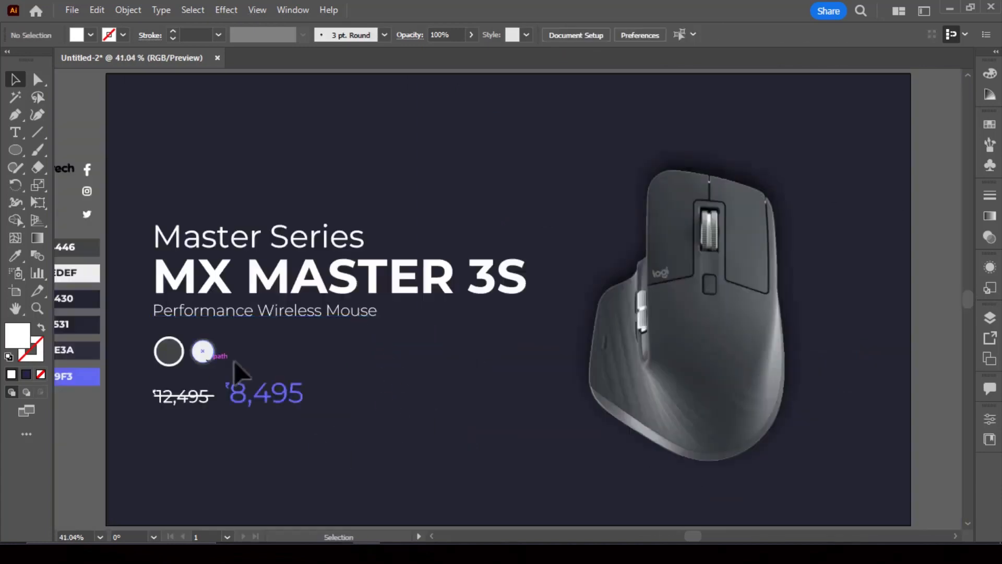
- Draw a 60 px circle below the prices with no fill and a white 3 pt stroke
click(18, 150)
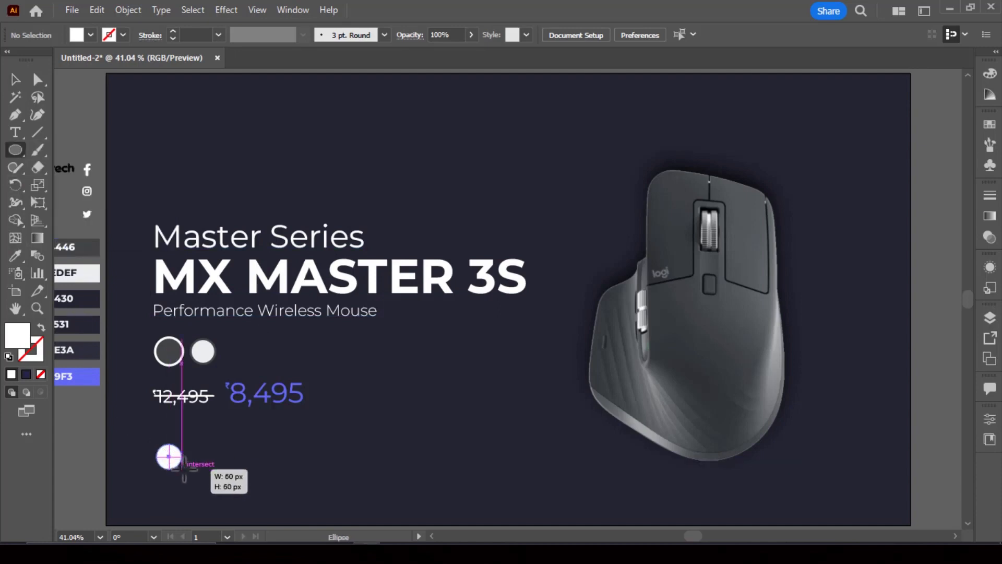
drag(183, 468, 184, 468)
key(shift+x)
click(15, 78)
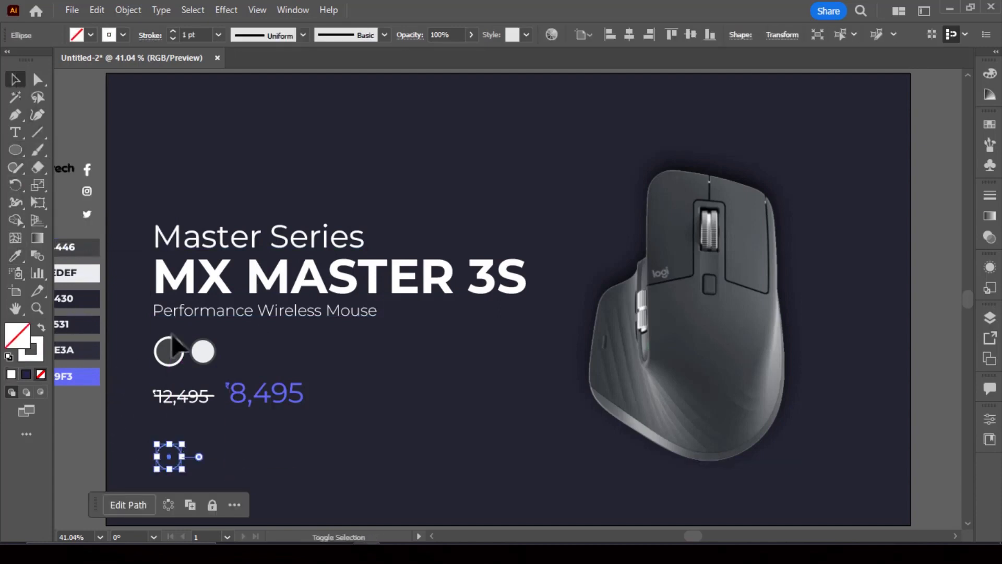
click(218, 35)
click(230, 130)
click(229, 439)
- Draw a white plus sign from two crossed 3 pt lines inside the outlined circle
scroll(219, 450, up, 2)
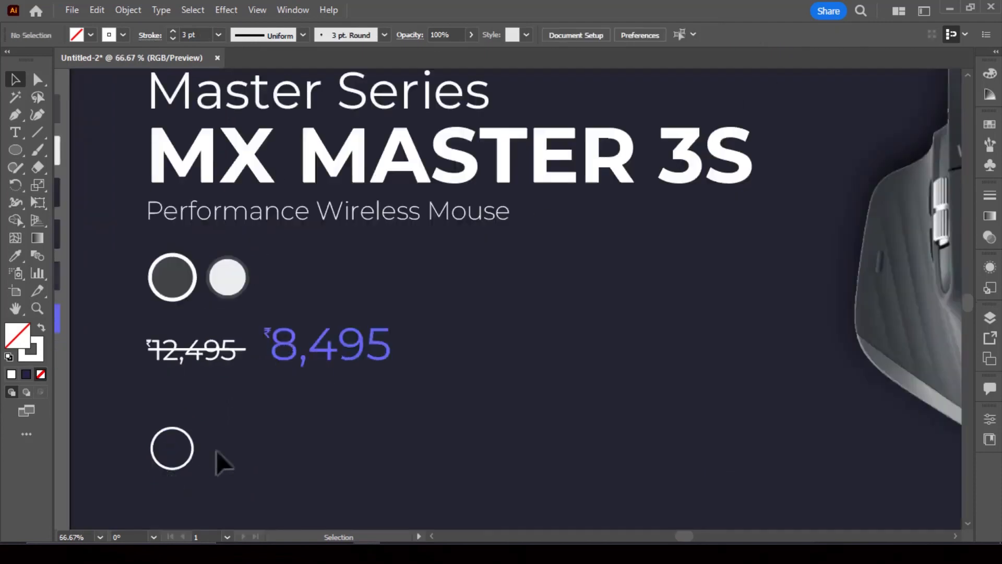
drag(217, 450, 270, 373)
scroll(232, 383, up, 2)
click(291, 429)
mouse_move(304, 443)
mouse_down()
mouse_move(259, 422)
mouse_move(274, 413)
mouse_move(241, 404)
mouse_up()
click(339, 398)
key(backslash)
click(16, 79)
drag(250, 364, 238, 396)
click(266, 373)
scroll(238, 395, down, 2)
click(241, 394)
scroll(220, 395, up, 5)
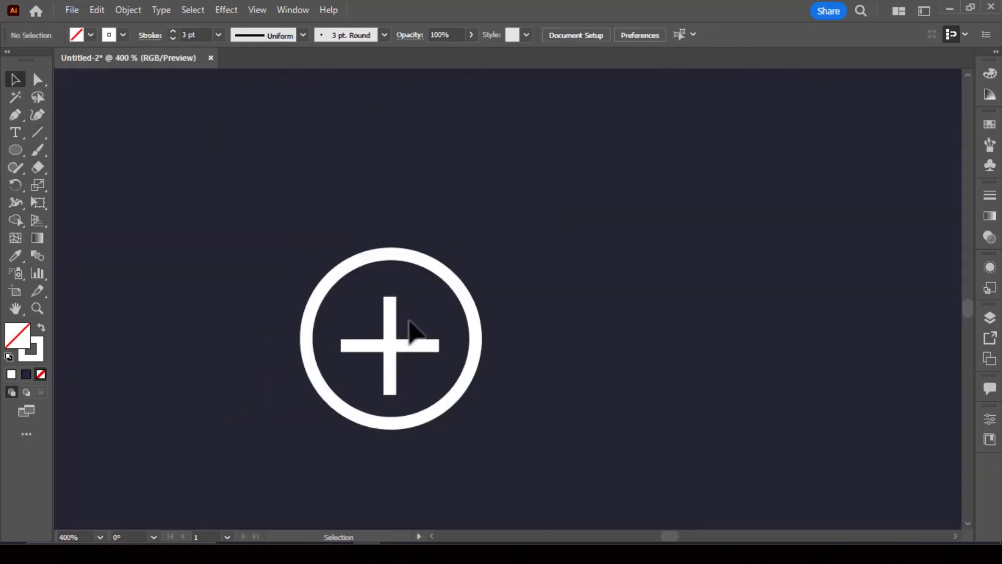
drag(409, 319, 383, 354)
scroll(382, 355, down, 3)
scroll(237, 330, up, 2)
key(i)
click(102, 125)
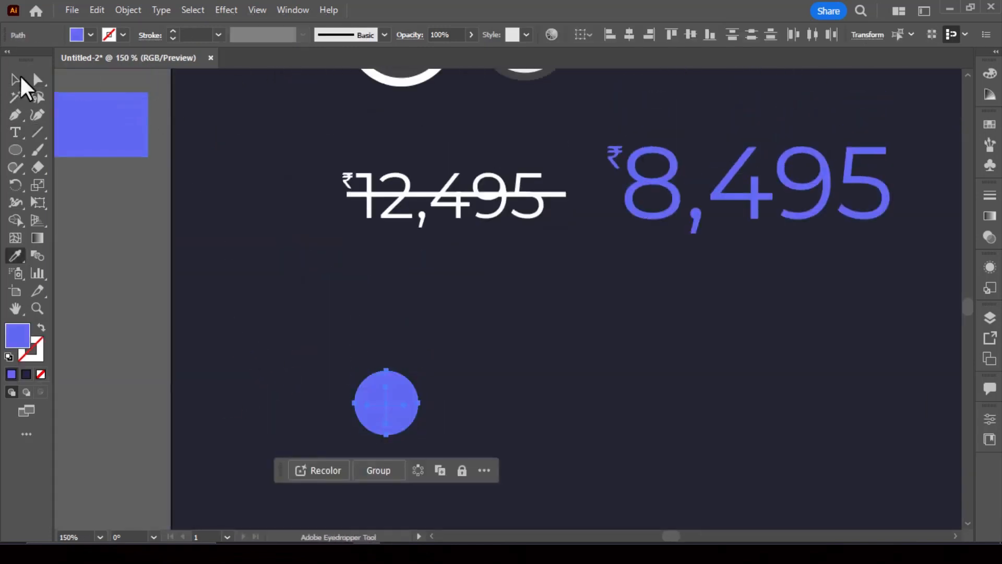
key(ctrl+z)
- Give only the two plus-sign lines a 3 pt stroke in the purple 6369F3 palette colour, with no fill
click(15, 78)
click(342, 372)
click(398, 405)
shift+click(385, 395)
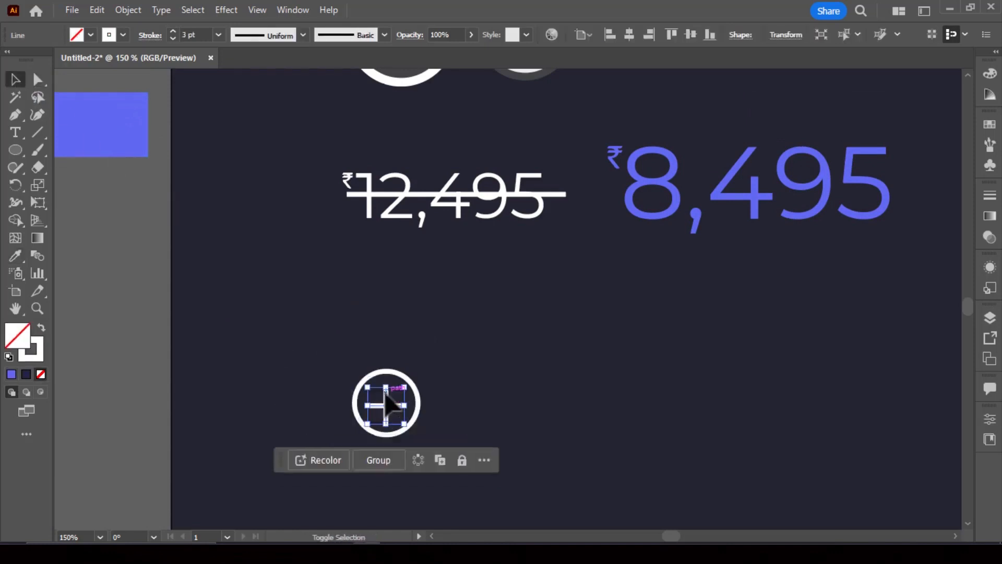
key(i)
click(102, 125)
click(16, 78)
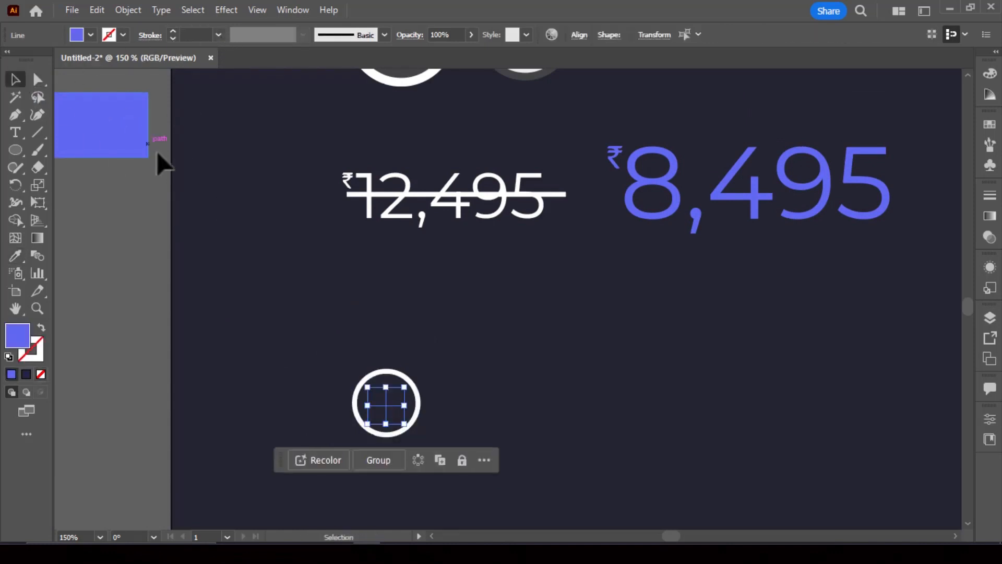
key(shift+x)
click(218, 34)
click(222, 137)
click(475, 380)
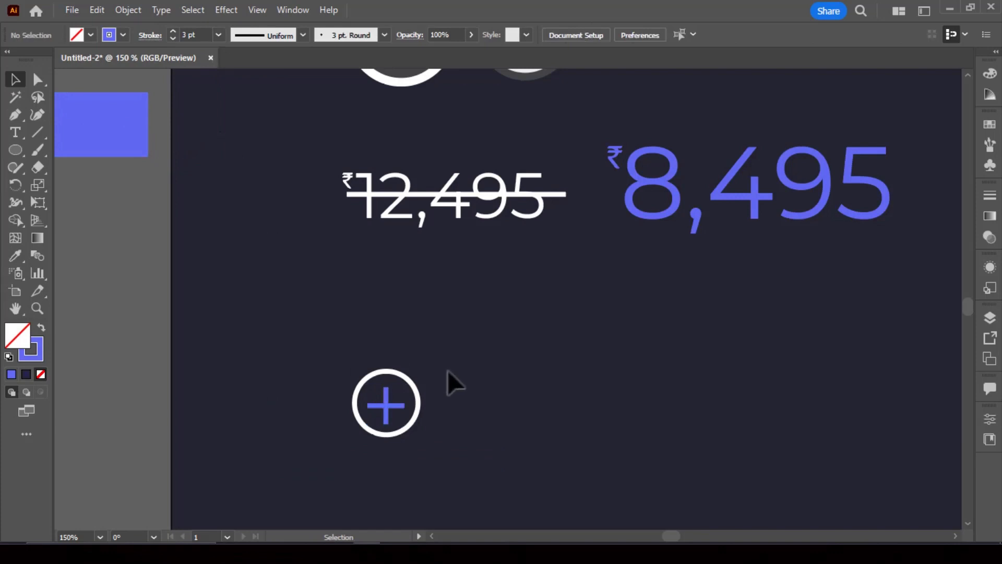
- Centre the plus-sign lines horizontally and vertically within the white circle
key(ctrl+0)
drag(105, 465, 222, 434)
click(469, 347)
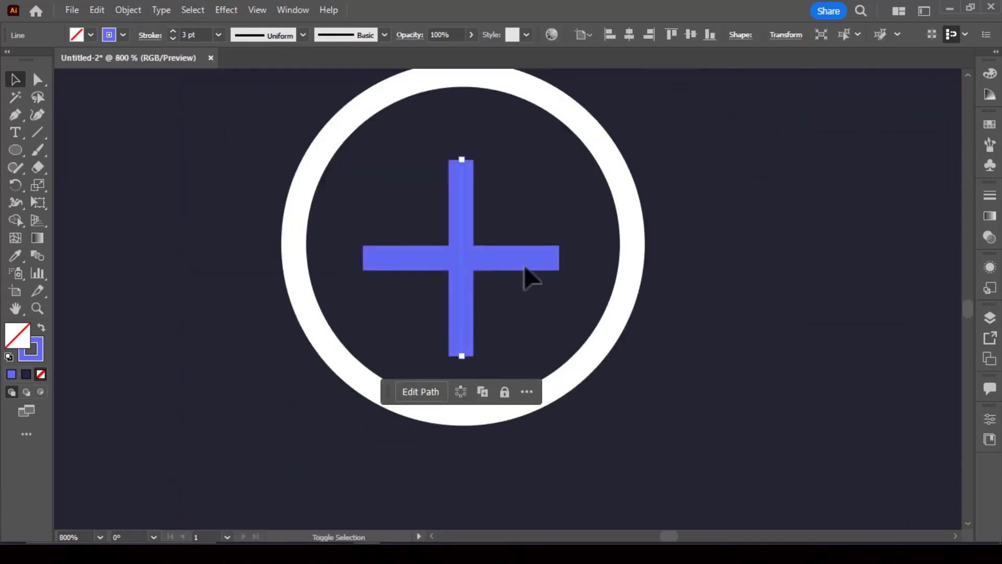
shift+click(523, 257)
shift+click(451, 77)
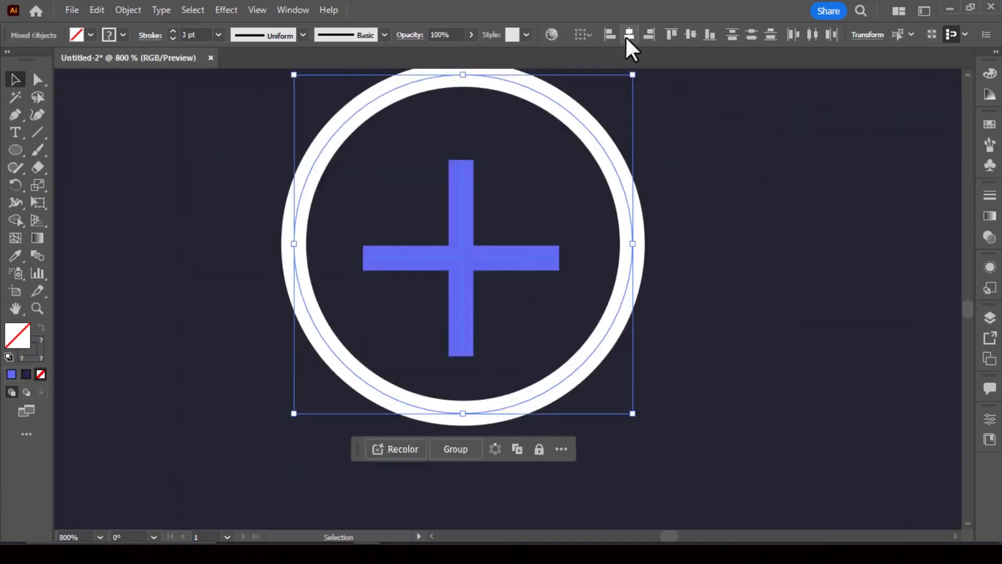
click(629, 35)
click(690, 35)
click(678, 197)
key(ctrl+0)
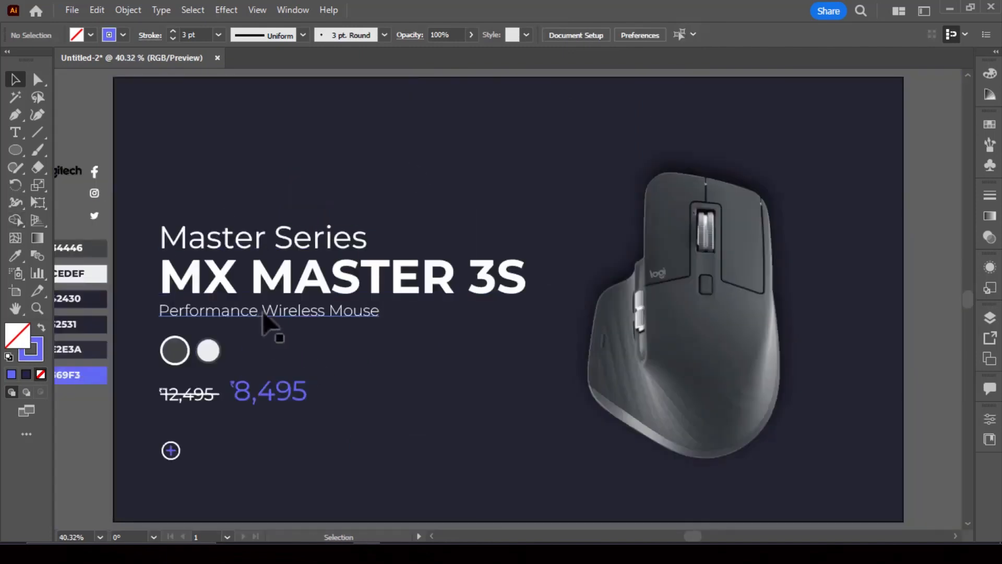
- Duplicate the "Master Series" line down over the plus icon and change the copy's text to "add cart"
drag(324, 242, 323, 454)
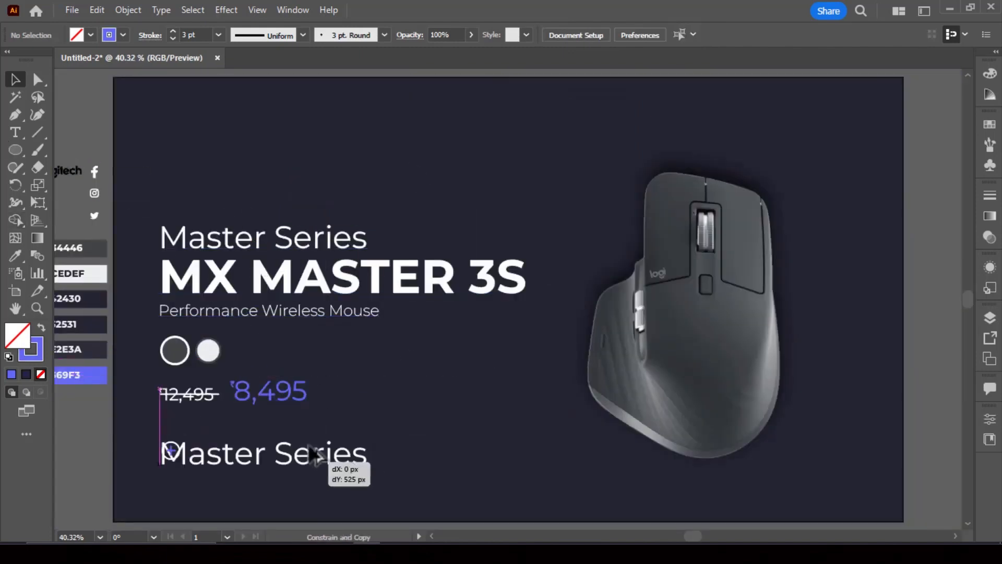
triple_click(290, 454)
text(Add)
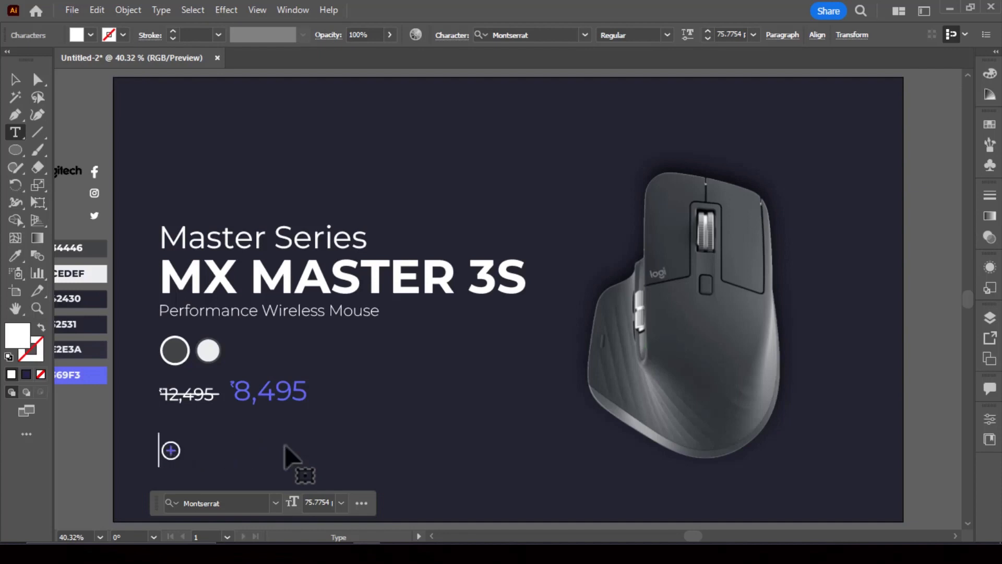
text( cart)
key(Escape)
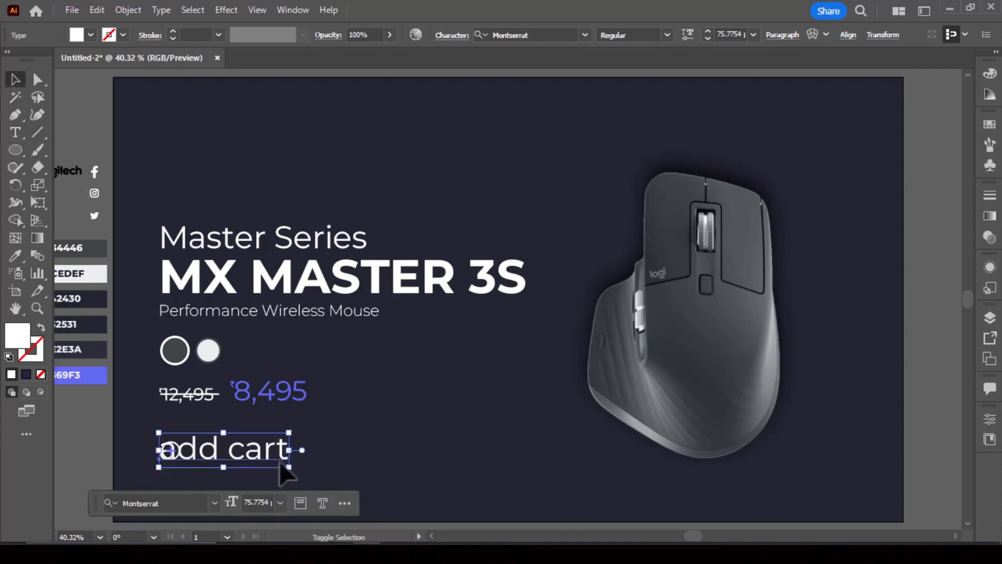
- Scale the cart text to about 26.7 pt to the right of the plus icon and recapitalise it as "Add Cart"
drag(291, 466, 199, 486)
key(ctrl+shift+a)
key(ctrl+shift+a)
scroll(177, 440, up, 4)
triple_click(241, 486)
text(Add )
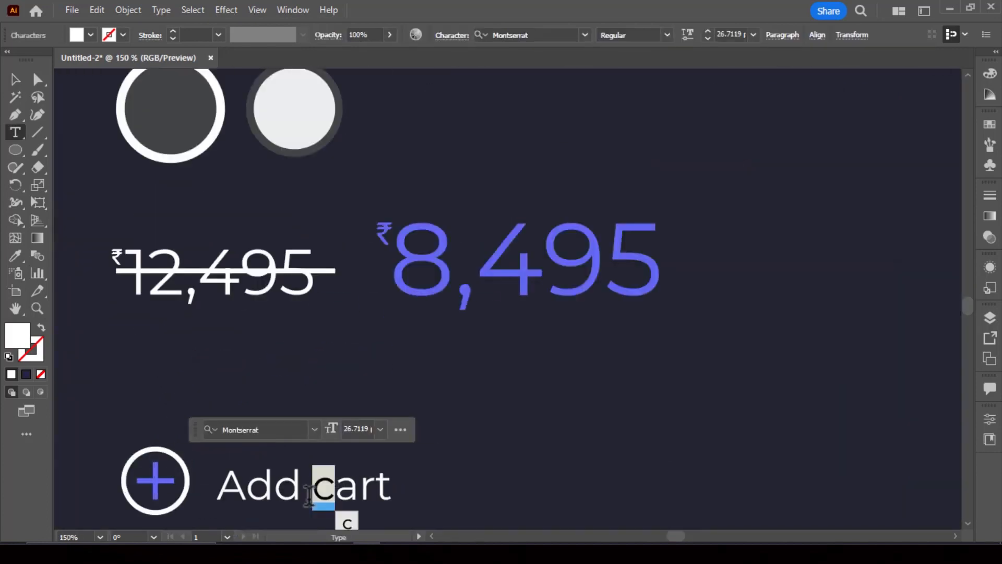
text(C)
click(15, 80)
- Group the plus icon's parts and align the icon and "Add Cart" text on their vertical centres
scroll(323, 378, down, 2)
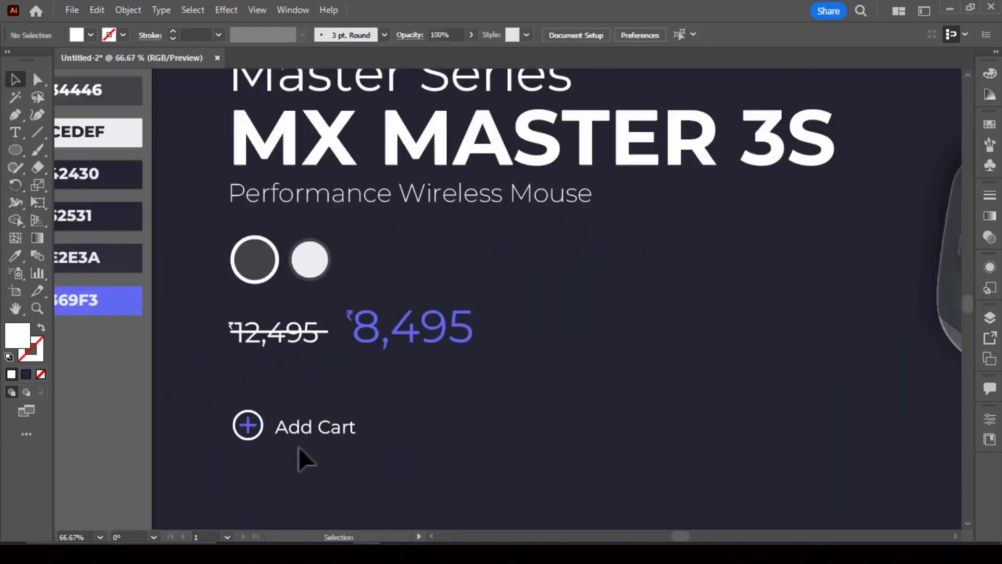
click(313, 427)
drag(210, 400, 251, 443)
key(ctrl+g)
drag(225, 402, 318, 438)
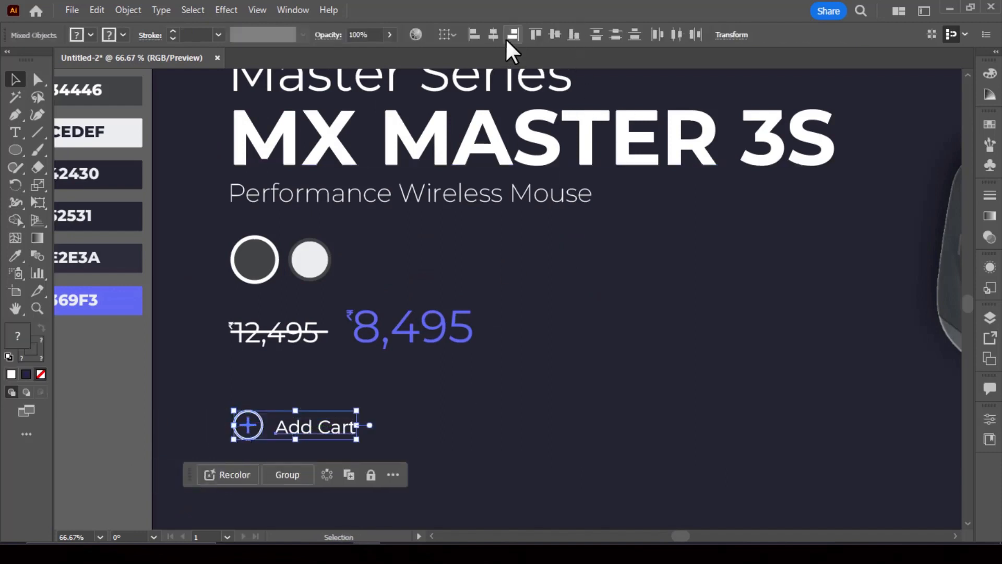
click(554, 35)
click(458, 348)
click(384, 392)
key(ctrl+0)
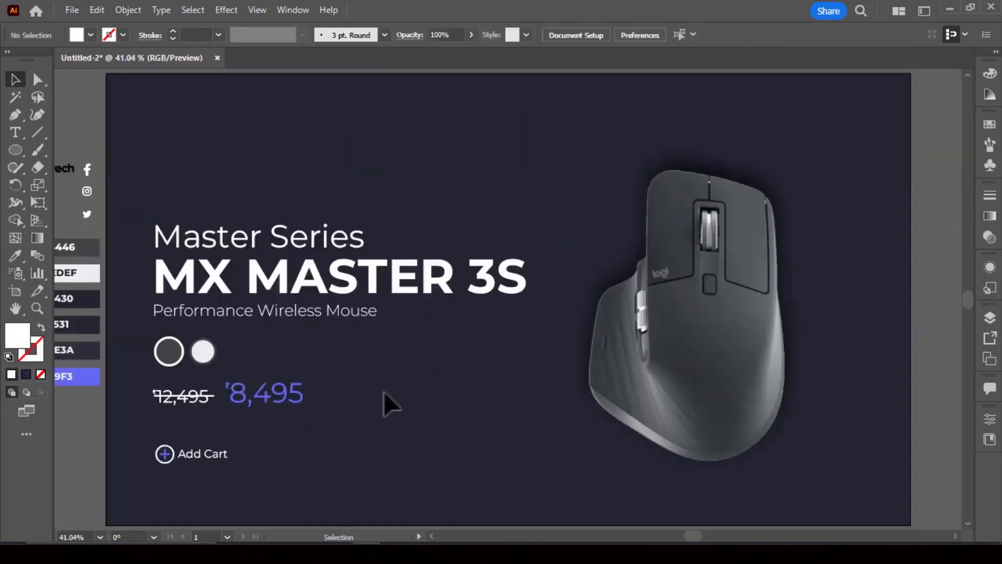
- Move the whole block of headings, swatches, prices and cart button slightly up and to the right
click(452, 473)
click(386, 426)
mouse_move(219, 266)
mouse_down()
mouse_move(237, 274)
mouse_move(227, 272)
mouse_up()
drag(304, 303, 306, 275)
click(331, 117)
- Add the text "MICE" above the "Master Series" line and set it to Montserrat ExtraBold
click(15, 132)
click(206, 127)
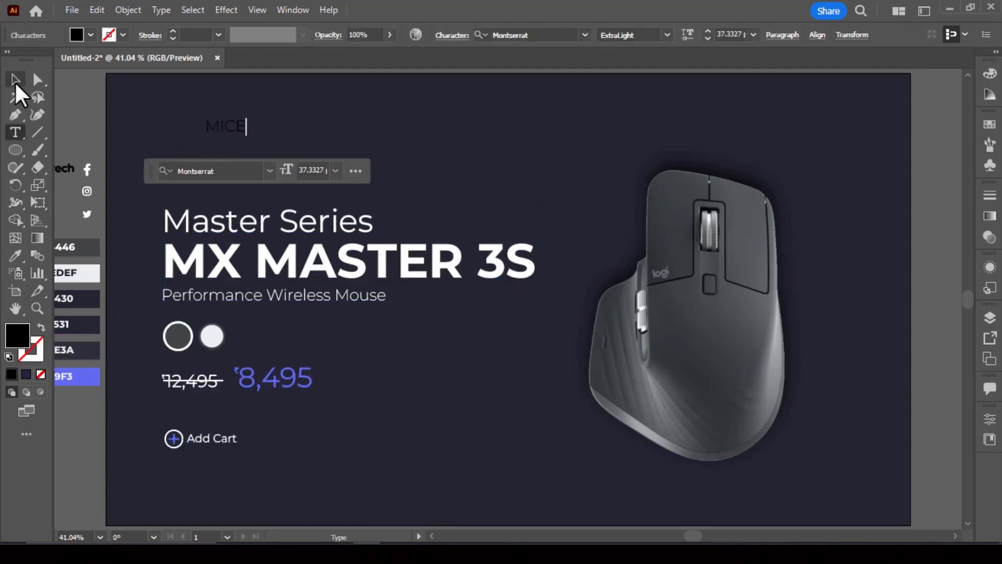
click(15, 79)
click(665, 34)
click(655, 161)
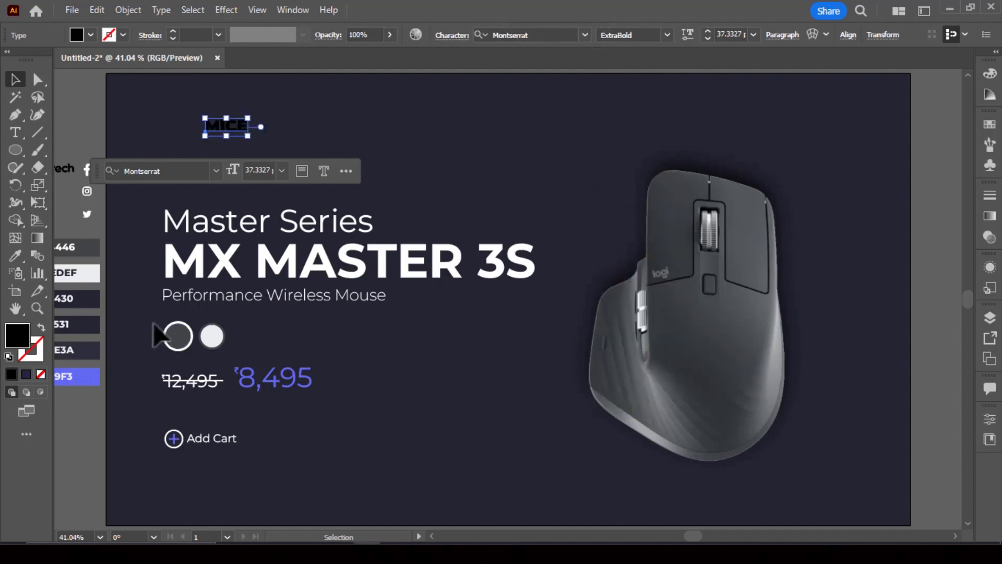
- Colour the "MICE" text with a dark palette swatch and enlarge it to about 535 pt
key(i)
click(87, 335)
drag(248, 136, 593, 358)
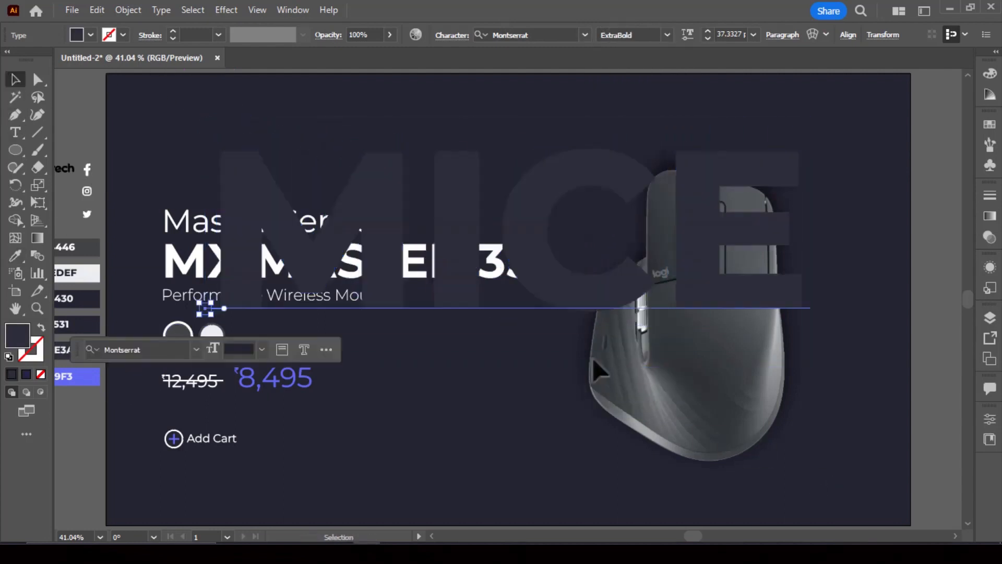
- Move the large "MICE" text over the product headings and send it behind the headings and the mouse
drag(579, 298, 484, 370)
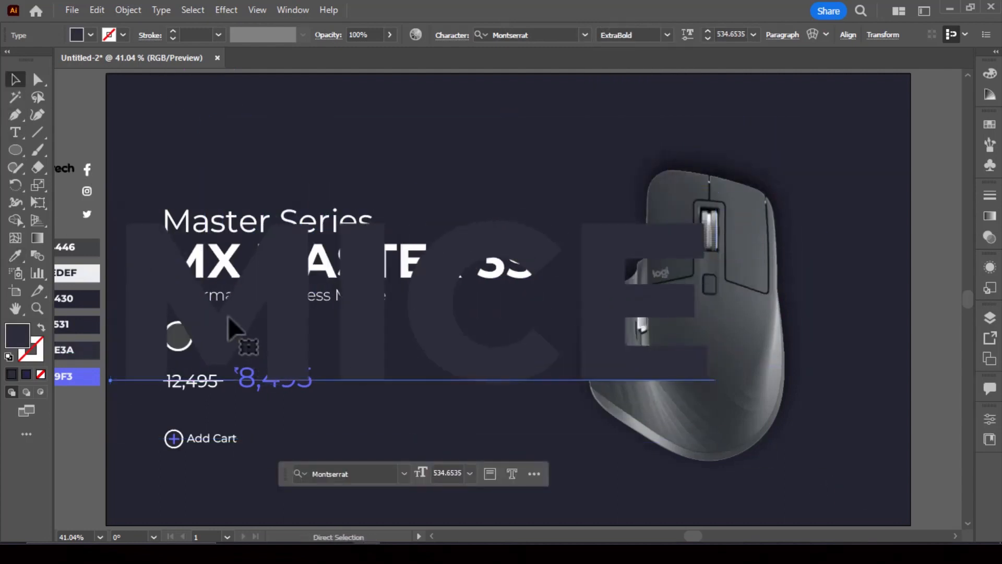
key(ctrl+bracketleft)
key(ctrl+bracketleft)
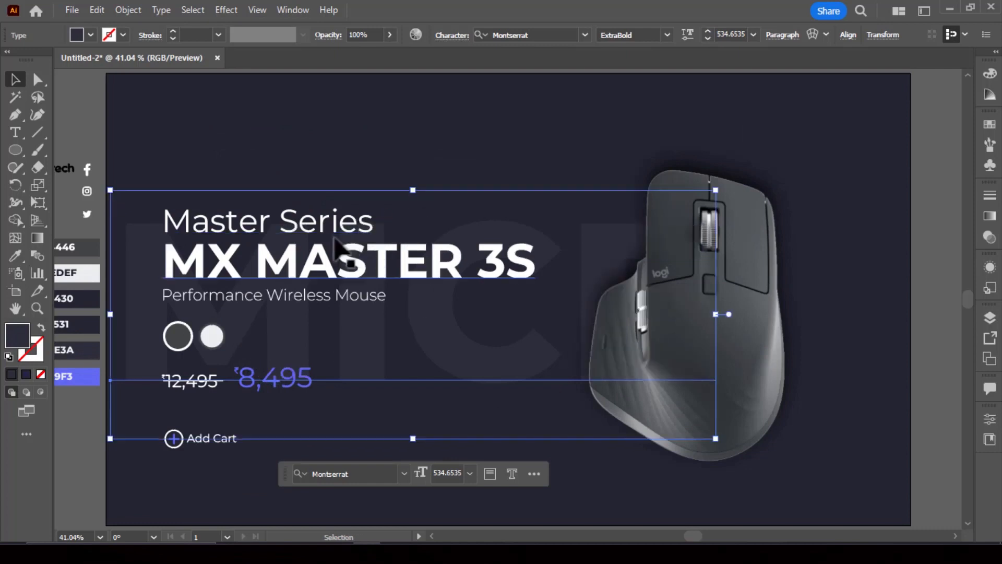
click(531, 398)
- Enlarge the background "MICE" text slightly and shift it up behind the headings
drag(500, 373, 489, 373)
drag(739, 460, 739, 460)
click(867, 376)
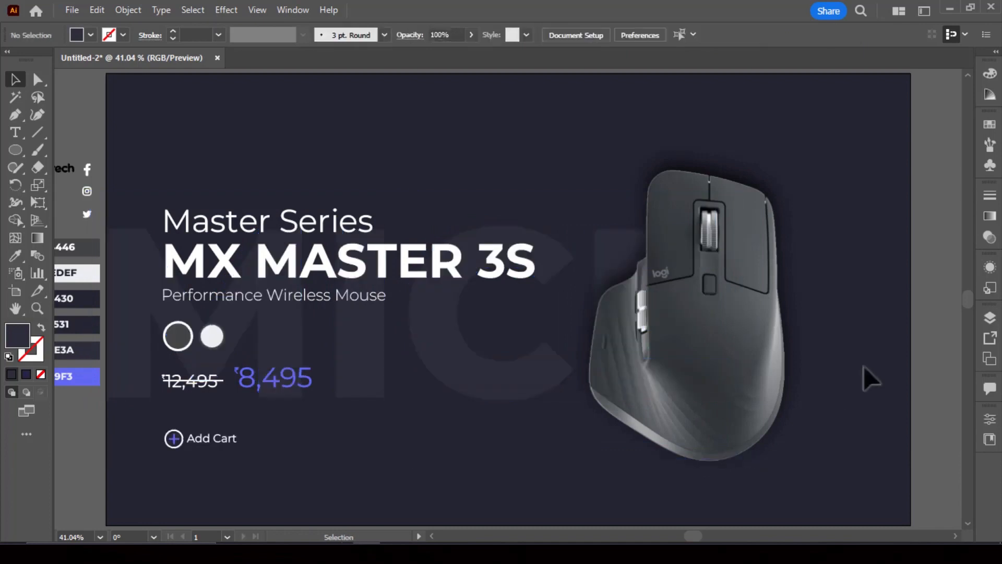
drag(506, 391, 496, 348)
click(746, 490)
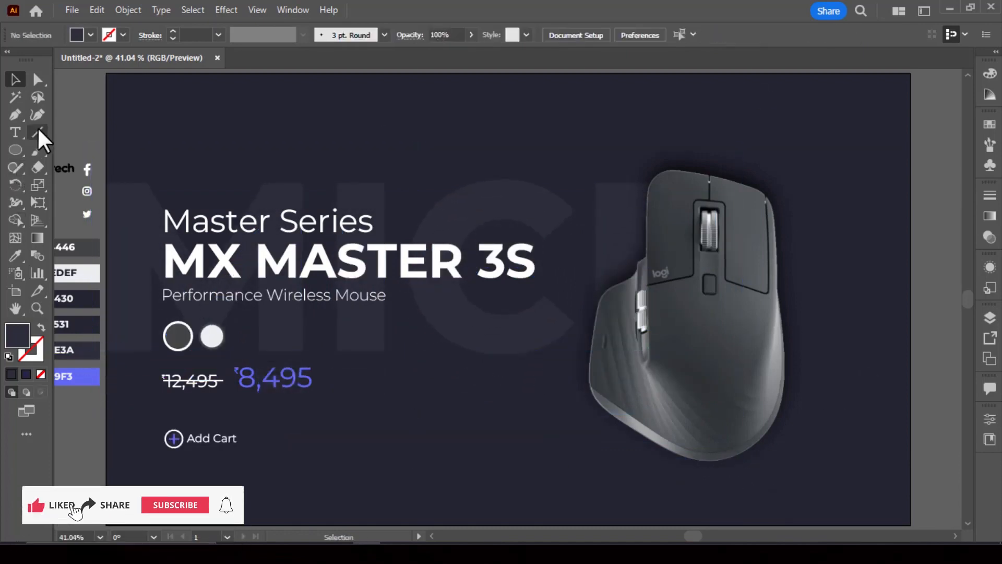
- Draw a small triangle above the headings with the Star tool and give it no fill and a white stroke
drag(36, 130, 73, 226)
drag(497, 123, 519, 123)
key(Down)
key(Down)
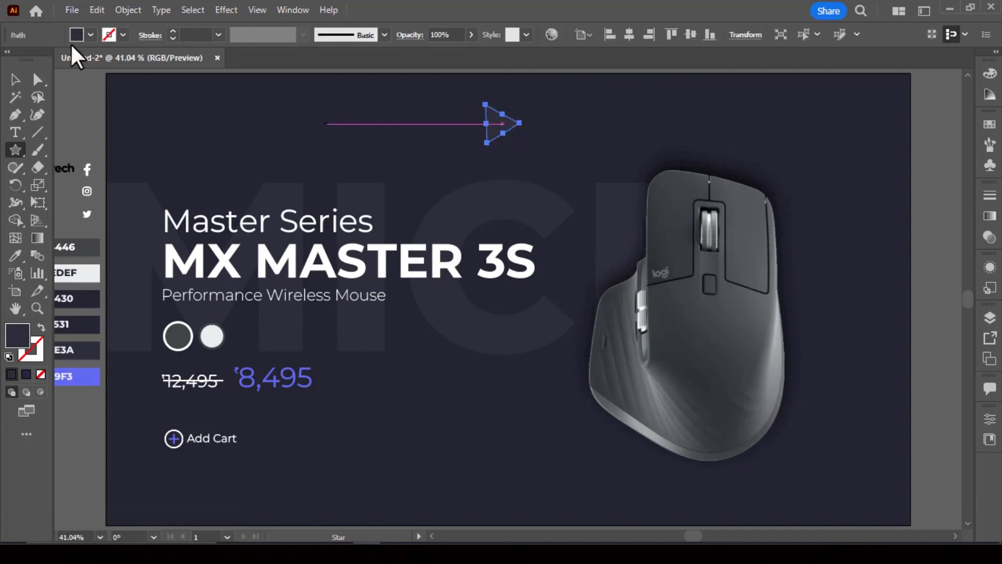
click(91, 35)
click(7, 50)
- Cut the triangle at its vertical edge with the Scissors tool and delete that edge to leave an open arrowhead
drag(38, 158, 78, 183)
key(ctrl+equal)
key(ctrl+equal)
key(ctrl+equal)
key(ctrl+equal)
key(ctrl+equal)
click(416, 247)
scroll(412, 155, up, 3)
click(412, 153)
key(v)
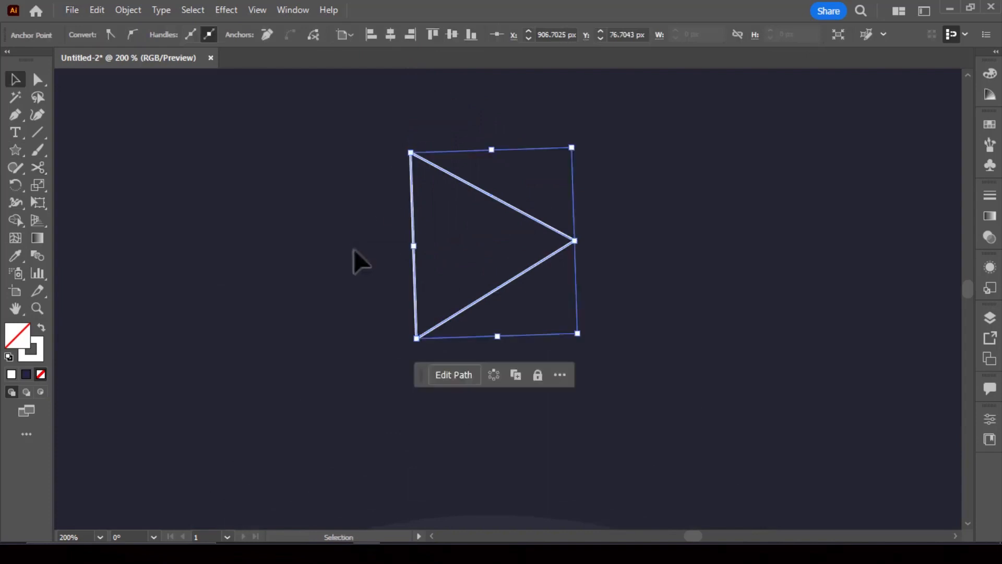
click(416, 258)
- Narrow the open arrowhead and move it to the right of the mouse image
click(574, 240)
drag(574, 241, 514, 242)
scroll(200, 33, up, 2)
scroll(200, 32, up, 1)
key(ctrl+0)
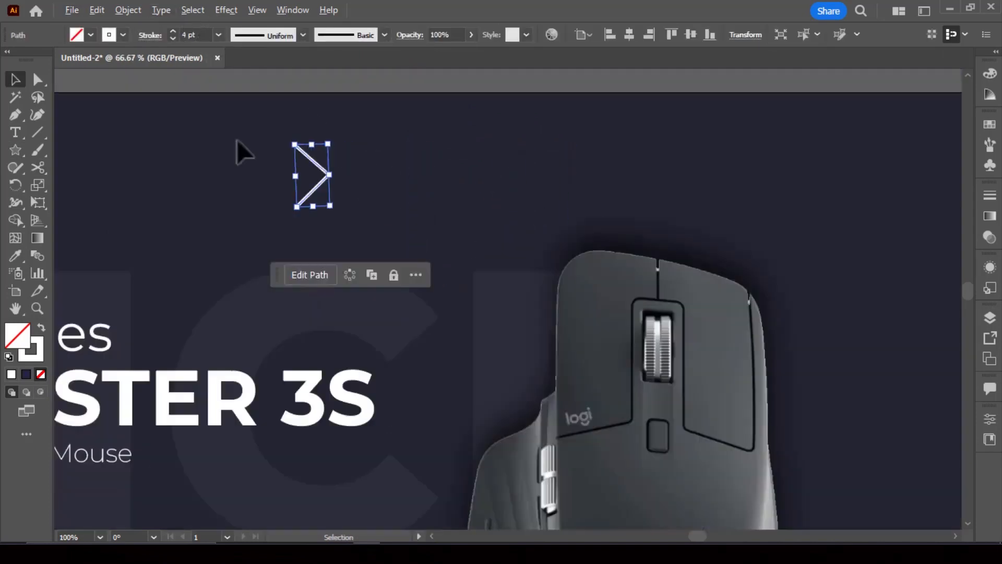
drag(299, 179, 749, 336)
click(916, 264)
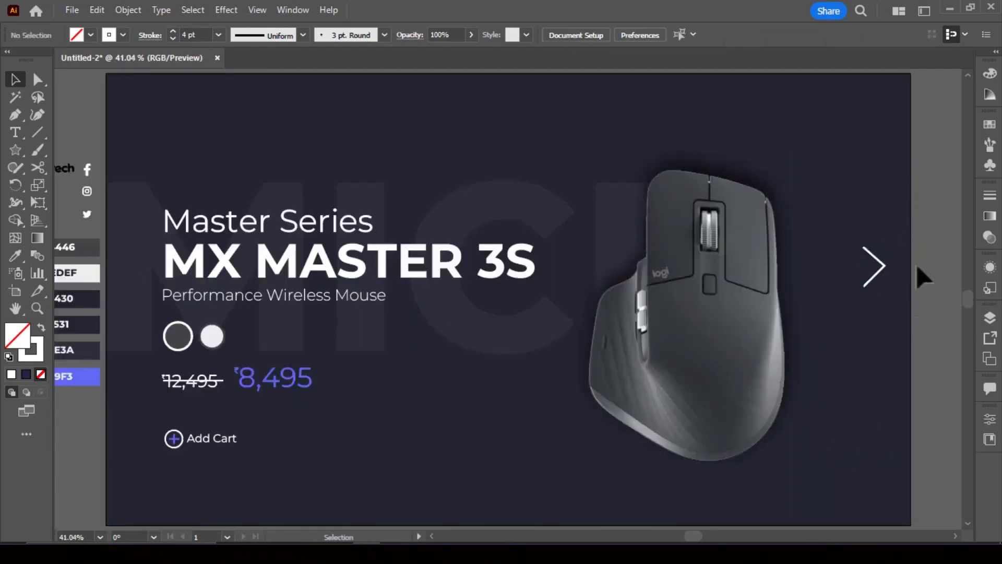
- Scale the arrowhead down and shift it slightly toward the banner's right edge
drag(882, 275, 888, 285)
scroll(890, 286, up, 4)
drag(924, 319, 916, 312)
click(781, 268)
key(ctrl+0)
- Place a mirrored 2 pt copy of the arrowhead below the original and move the pair slightly down
drag(890, 276, 889, 313)
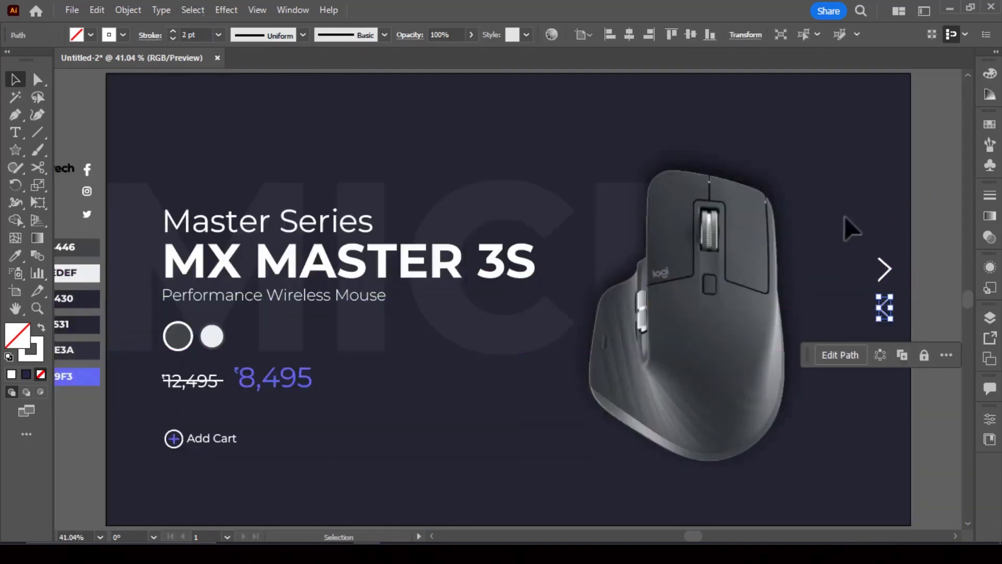
click(913, 286)
drag(908, 248, 852, 352)
click(839, 351)
drag(886, 283, 885, 293)
click(817, 366)
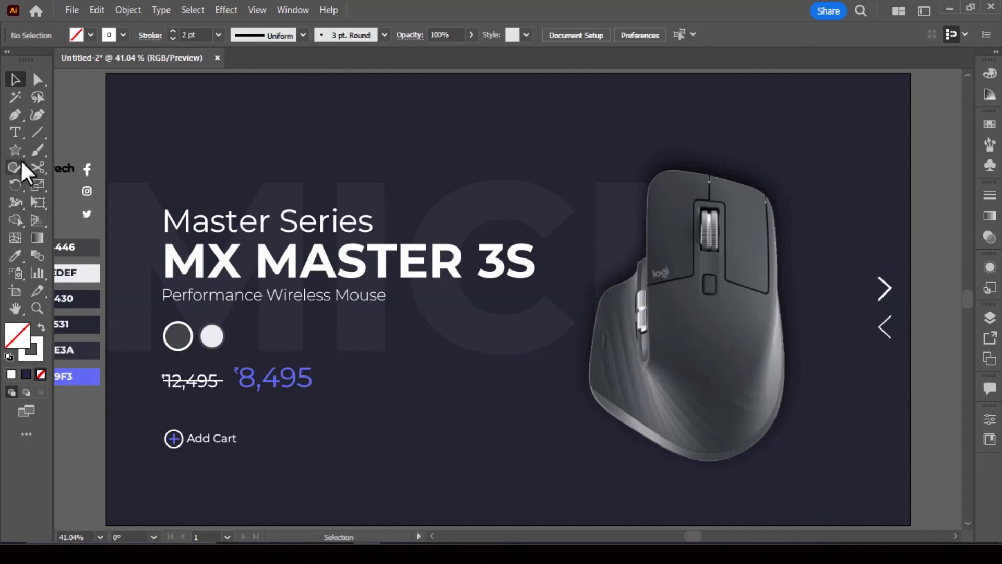
- Ungroup the block of headings, swatches, prices and cart button
click(215, 375)
right_click(218, 377)
click(262, 223)
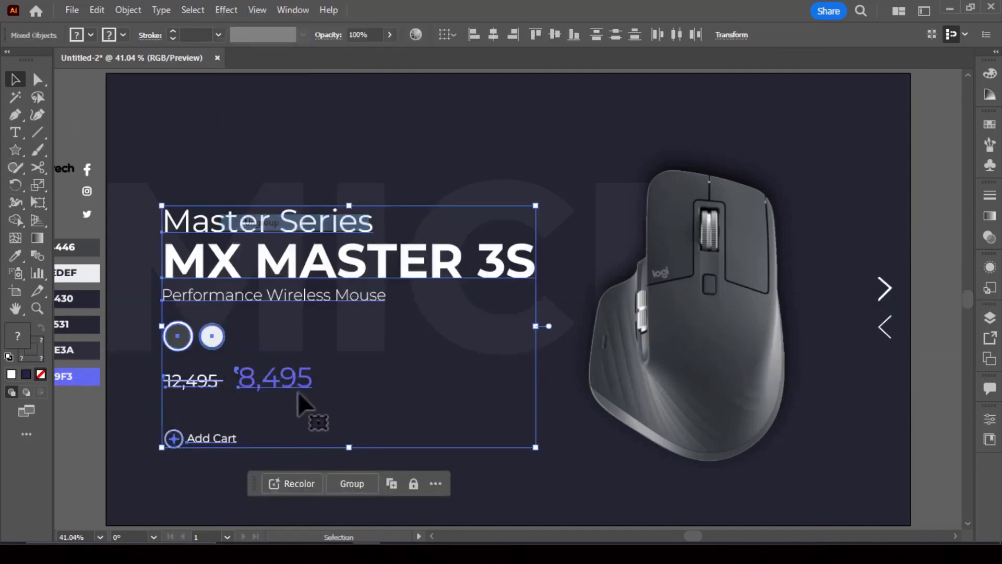
click(298, 394)
- Move the "Add Cart" button nearer the banner's lower edge and place a copy of it below the mouse
click(217, 441)
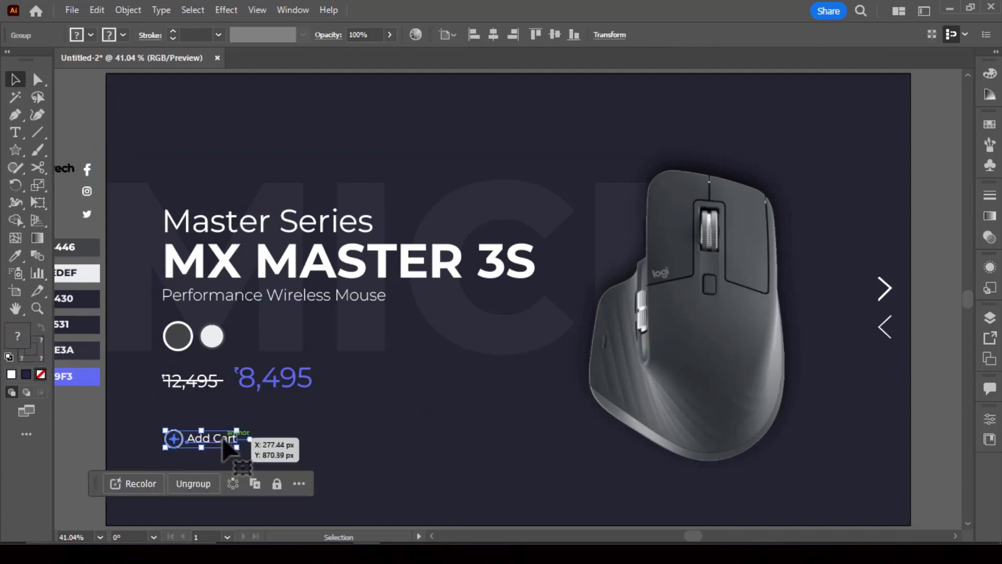
drag(223, 437, 663, 413)
click(414, 456)
right_click(674, 412)
key(Escape)
- Ungroup the cart button copy and delete its text and plus sign, leaving only the white ring
click(658, 385)
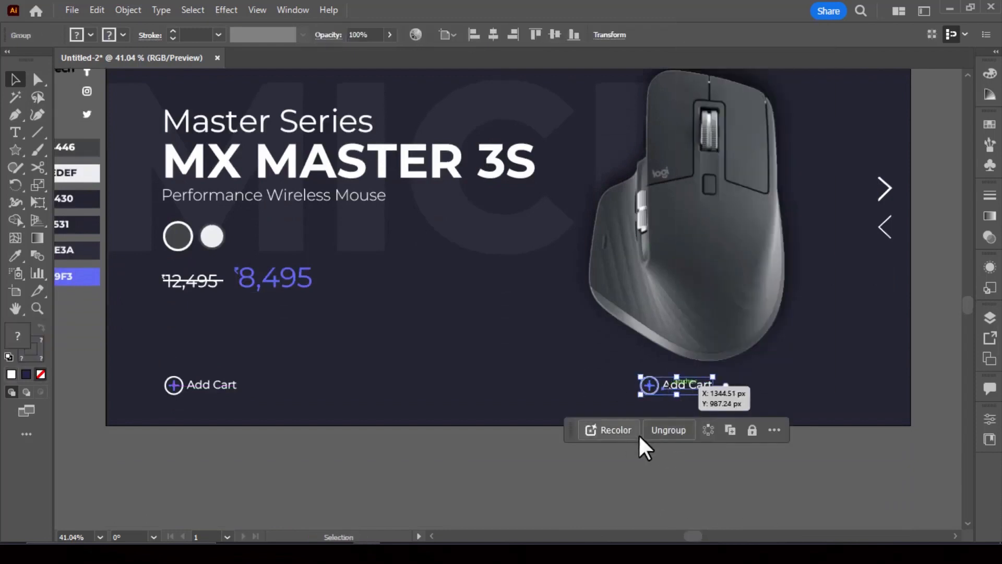
click(583, 408)
click(682, 385)
key(Delete)
click(651, 385)
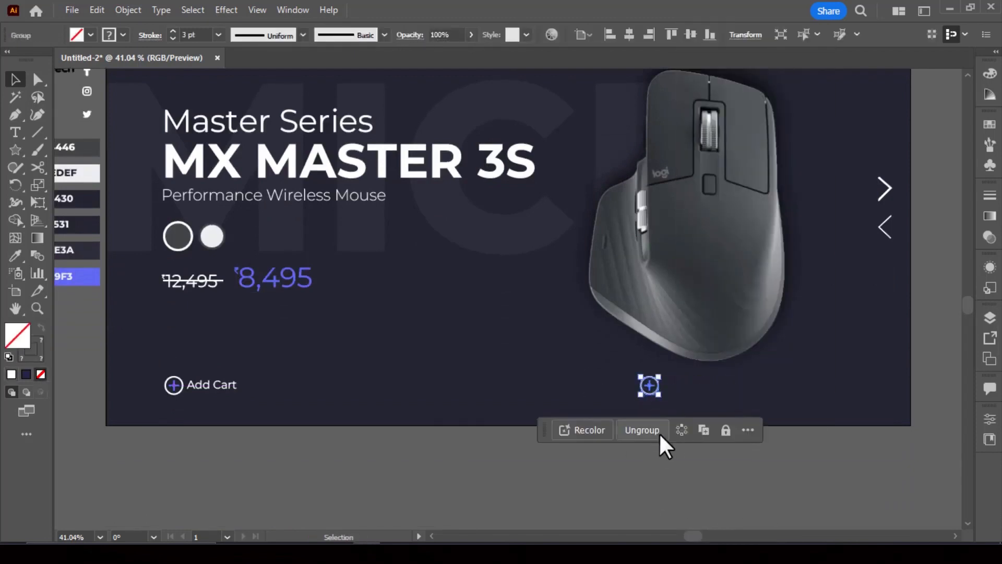
click(658, 432)
scroll(662, 385, up, 4)
click(621, 388)
key(Delete)
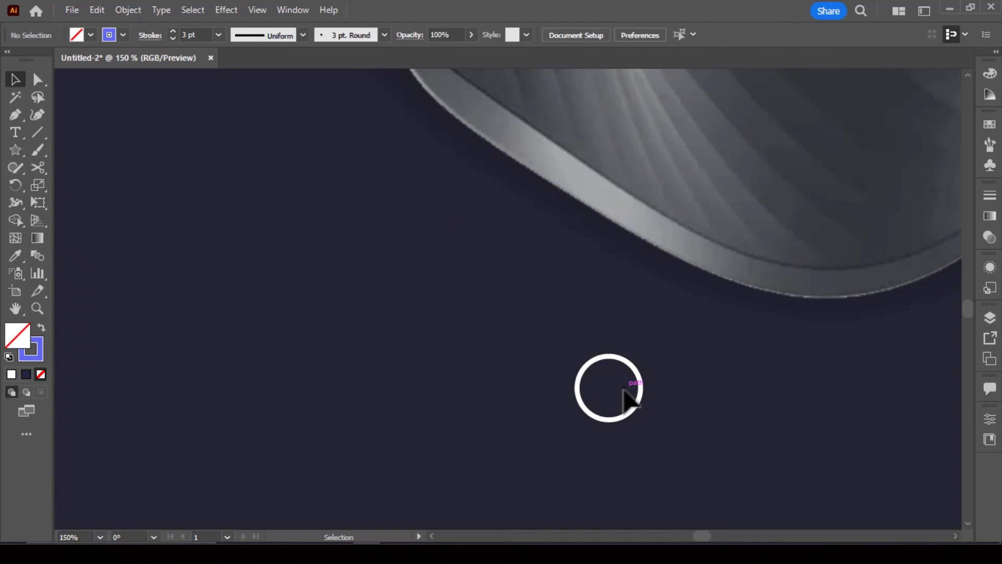
- Add the text "1" beside the ring in Montserrat Regular with a white fill
key(t)
click(481, 377)
text(1)
key(Escape)
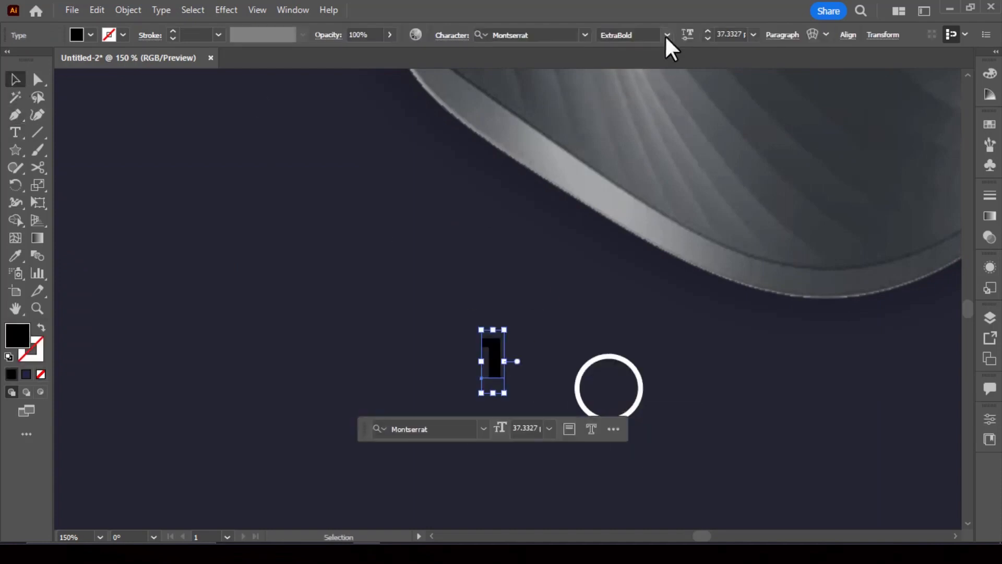
click(667, 36)
click(660, 98)
click(78, 35)
key(Escape)
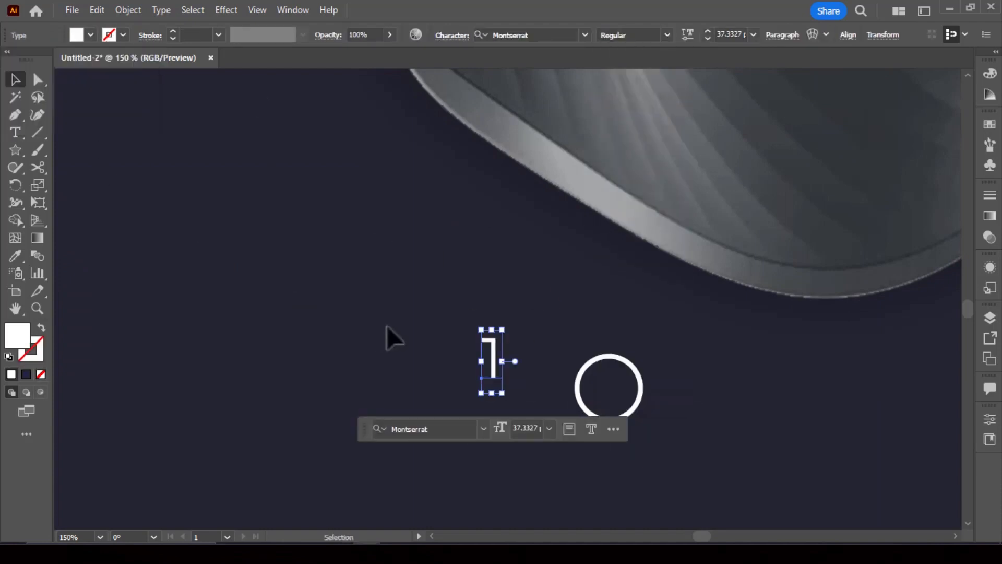
- Recolour the number "1" with the purple palette swatch
scroll(387, 325, down, 3)
drag(372, 339, 602, 401)
drag(488, 386, 561, 403)
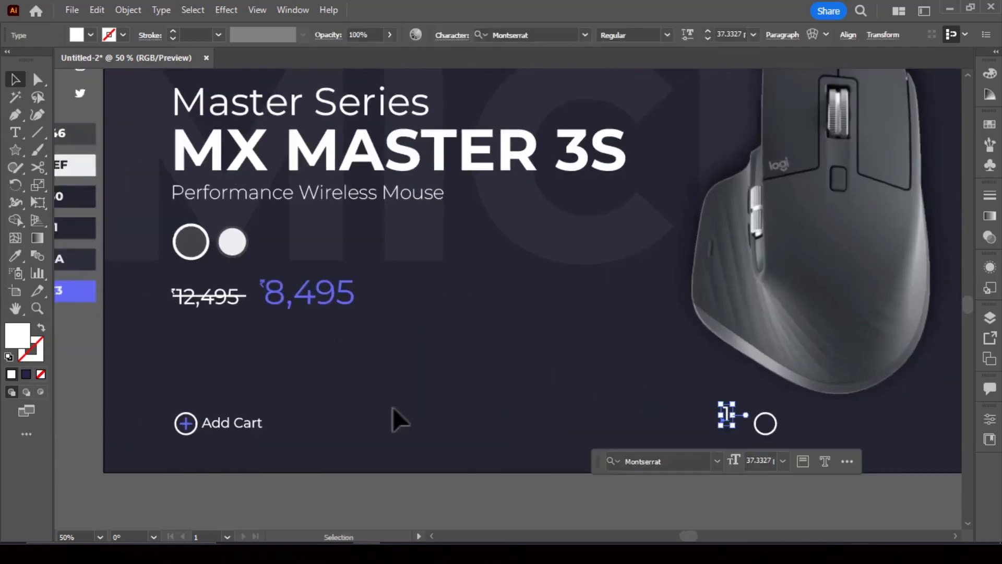
key(i)
click(92, 297)
key(ctrl+z)
click(88, 293)
click(76, 295)
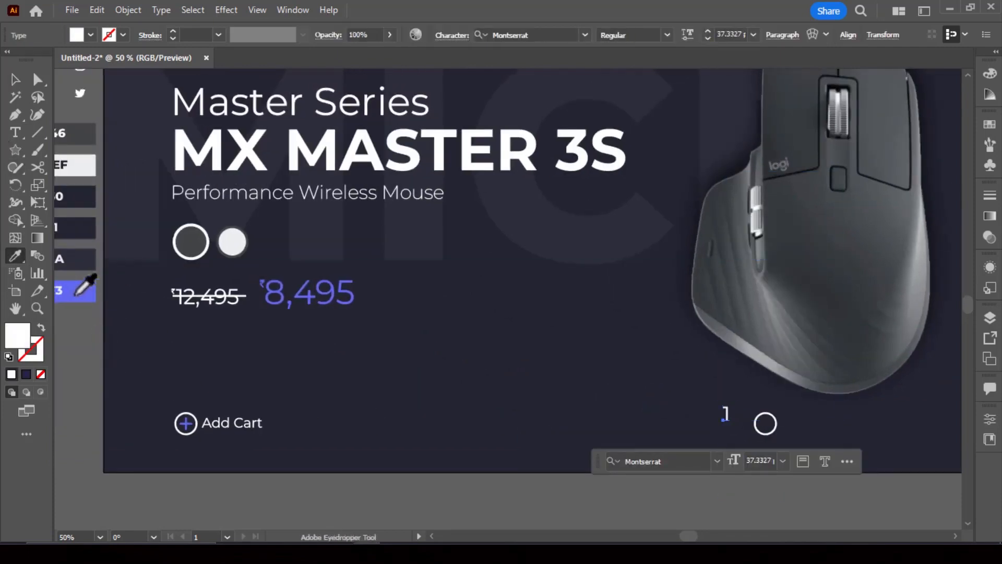
- Centre the number "1" inside the white ring
key(v)
drag(725, 418, 765, 439)
scroll(765, 438, up, 3)
scroll(770, 435, up, 5)
drag(696, 415, 681, 412)
scroll(731, 392, down, 3)
- Duplicate the ring and its number to the right and change the copy's number to "4"
drag(791, 386, 479, 412)
shift+click(419, 441)
drag(419, 441, 740, 445)
double_click(728, 426)
text(4)
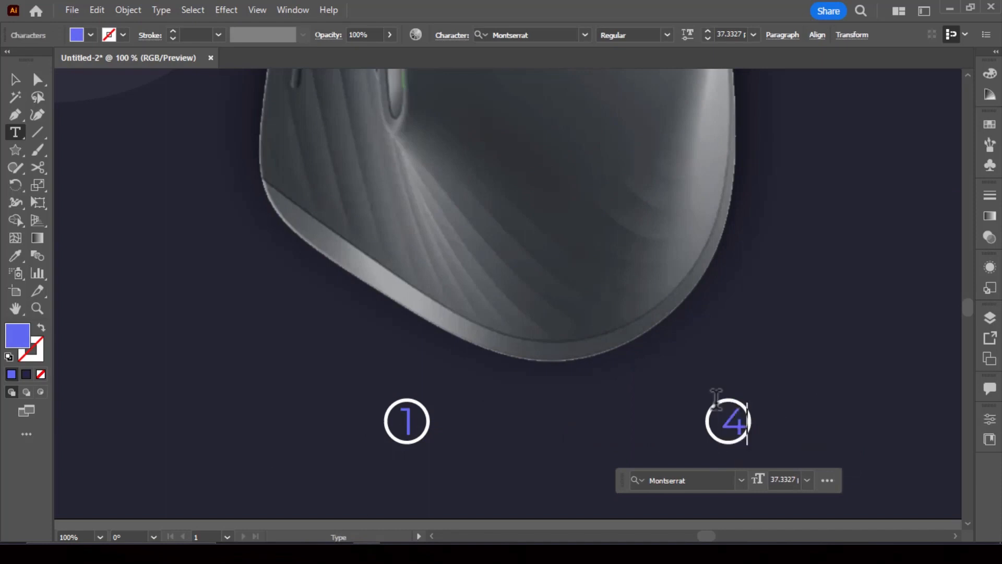
- Fill the second ring with the number's purple and remove its stroke
click(16, 84)
click(707, 433)
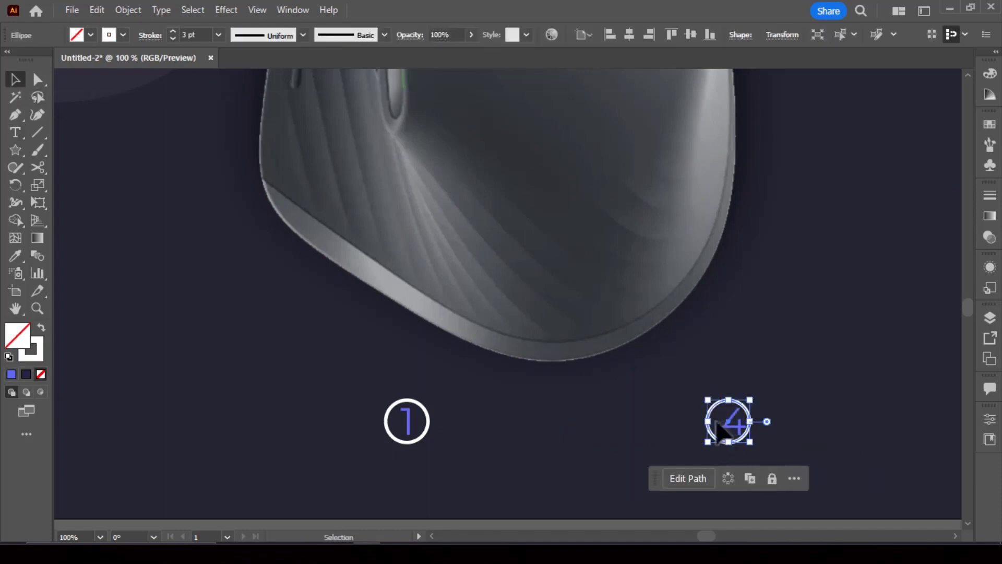
key(i)
click(735, 424)
click(15, 80)
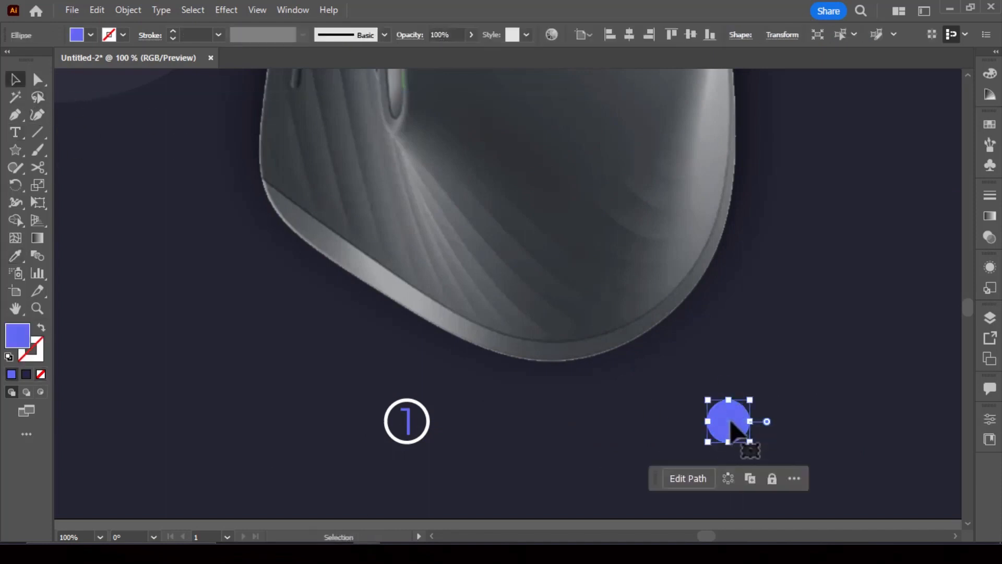
- Colour the number "4" white and centre it in the purple circle
click(679, 392)
click(728, 425)
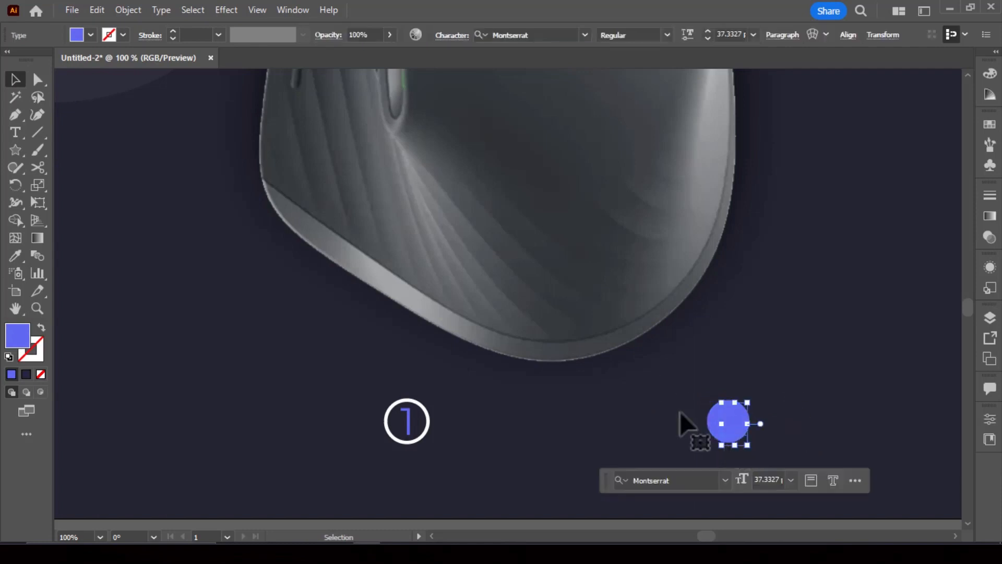
click(91, 35)
click(30, 60)
click(809, 393)
click(809, 393)
drag(732, 427, 684, 441)
- Draw a horizontal white 0.5 pt line between the "1" and "4" circles
click(37, 132)
click(195, 36)
text(0.5)
key(Return)
click(15, 80)
click(283, 368)
- Set the connecting line's stroke to 2 pt and move the numbered circles with their line into the banner's lower right corner
drag(526, 420, 536, 454)
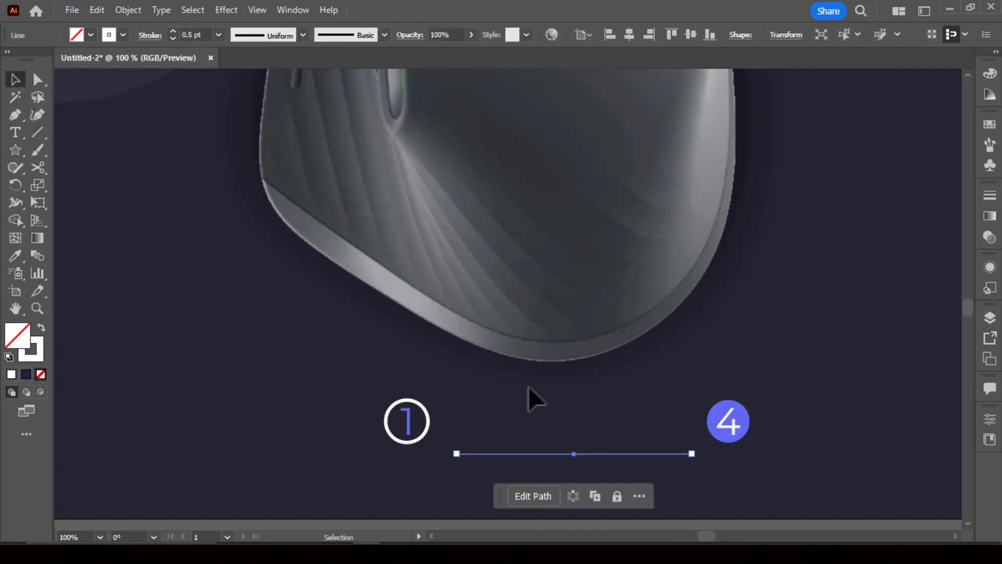
key(ctrl+z)
click(219, 35)
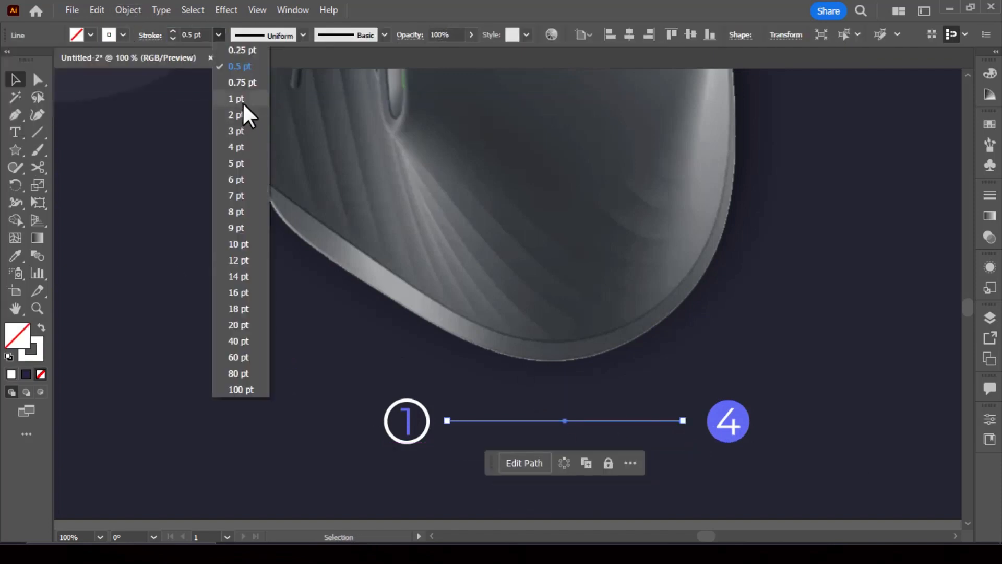
click(242, 110)
click(236, 330)
key(ctrl+0)
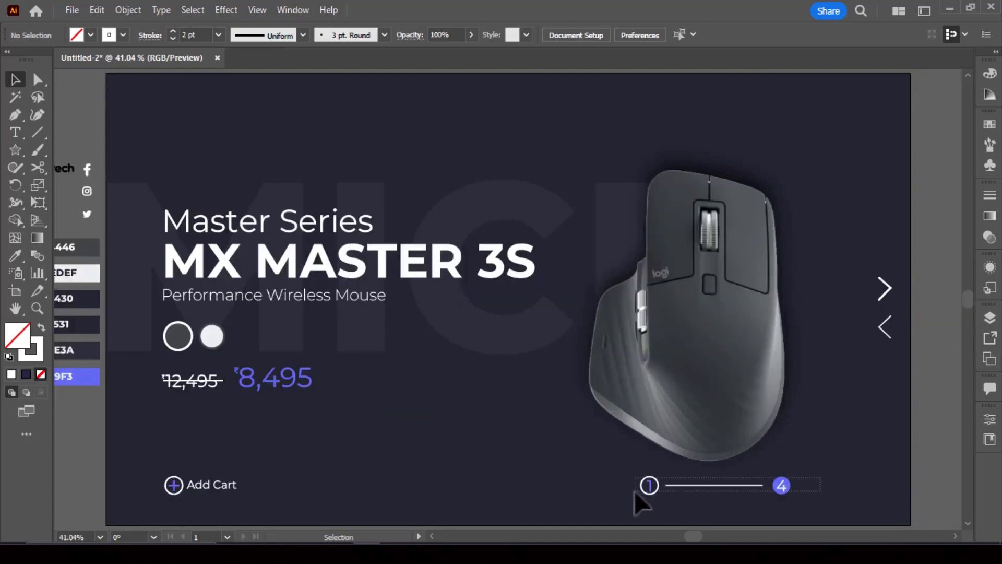
drag(781, 485, 882, 485)
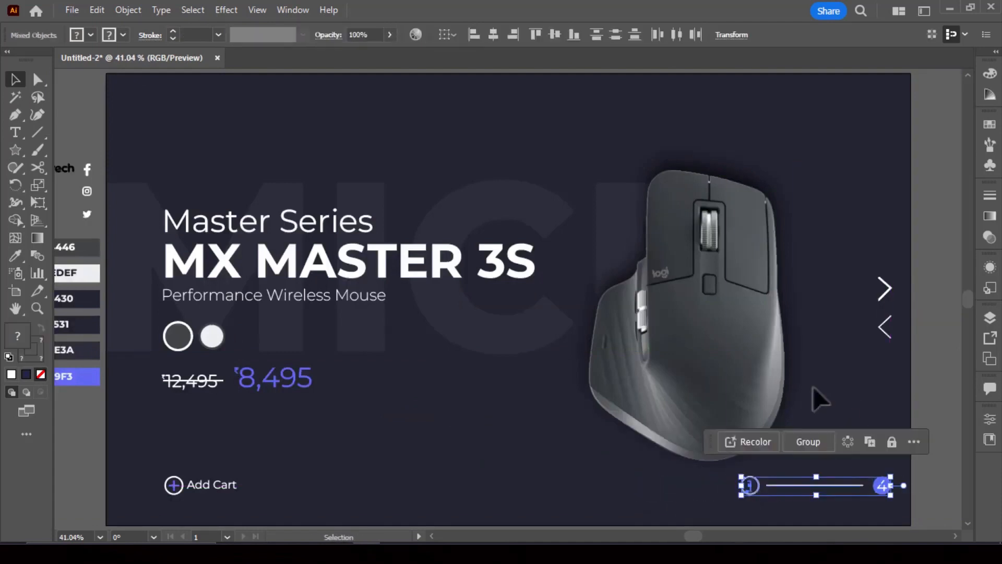
click(828, 347)
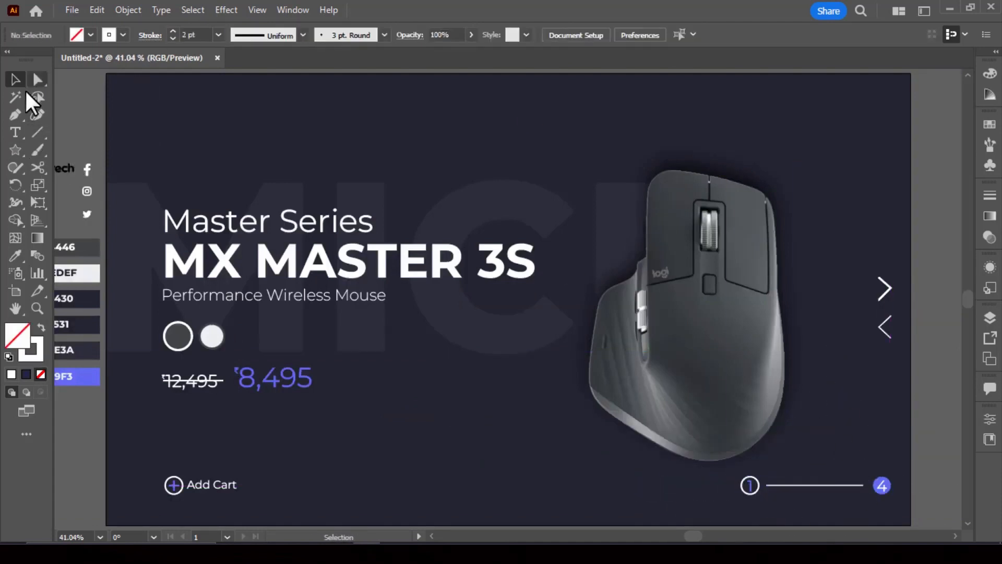
- Add the menu text "SHOP" along the banner's upper edge in white at 24 pt
click(15, 137)
click(199, 103)
text(SHOP)
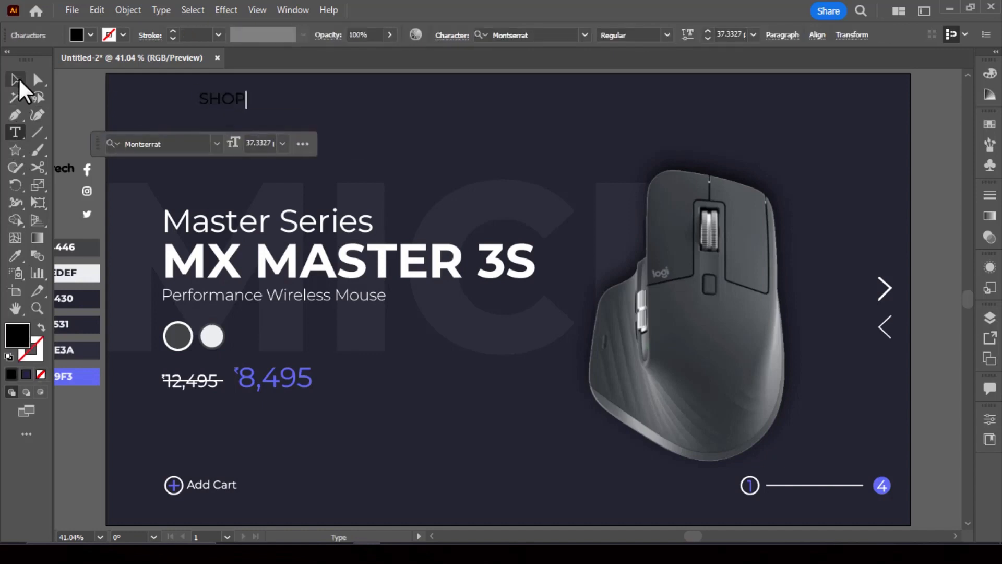
click(17, 80)
click(90, 35)
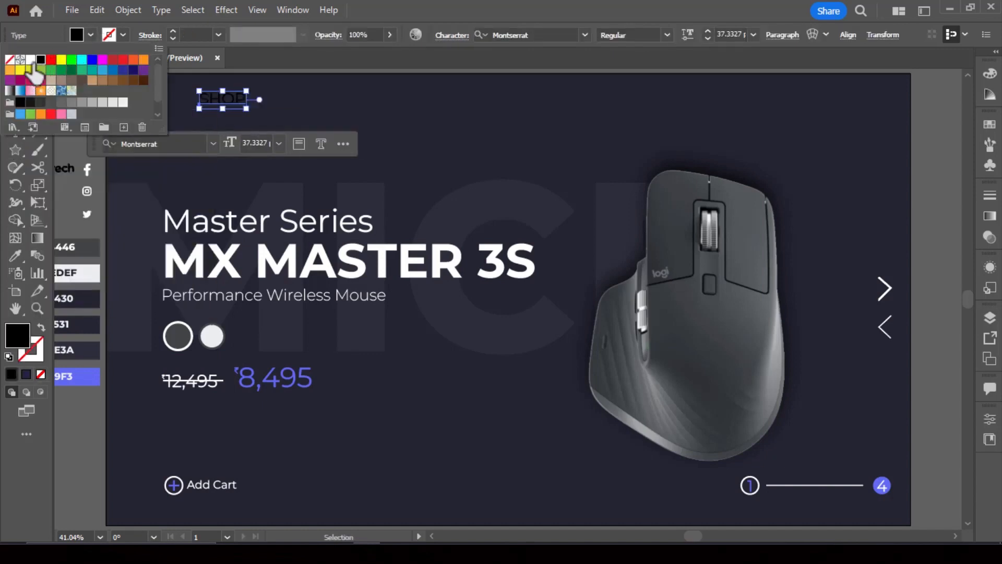
click(753, 34)
click(772, 199)
- Duplicate "SHOP" into an evenly spaced row of four and place one more copy further right, above the mouse
drag(215, 104, 347, 103)
key(ctrl+d)
key(ctrl+d)
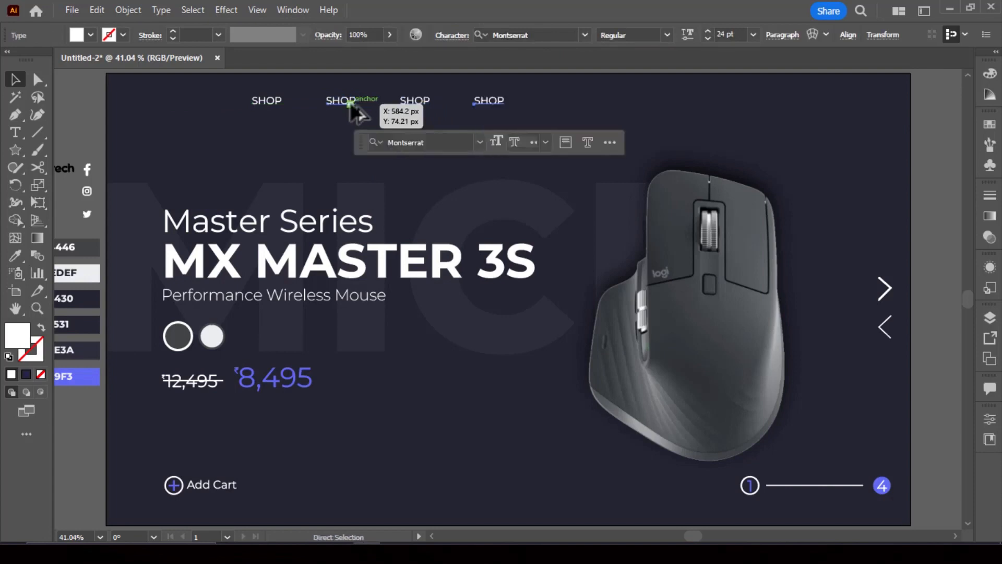
drag(501, 101, 778, 105)
click(340, 104)
click(347, 94)
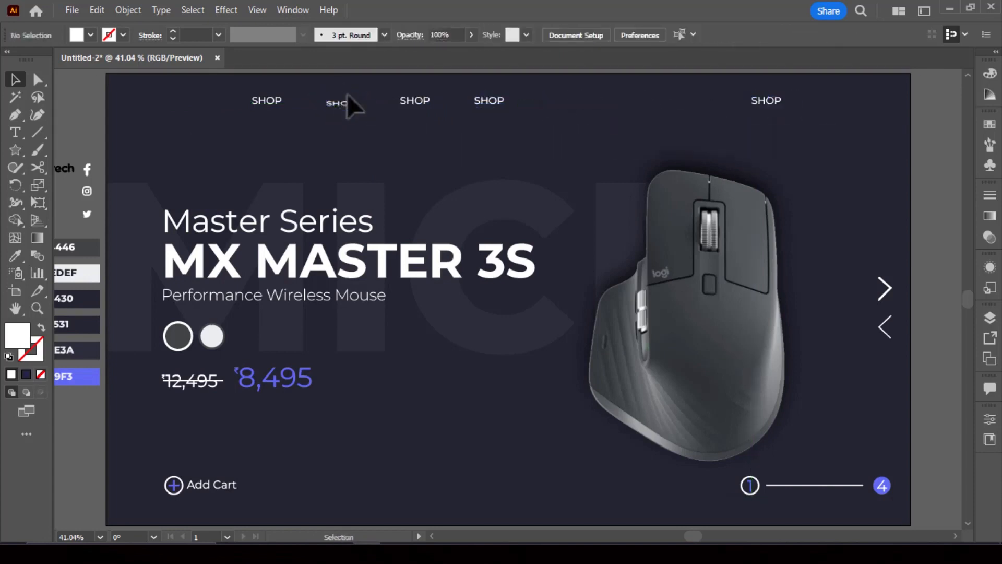
- Undo the accidental text distortion and change the second, third and fourth "SHOP" labels to "DISCOVER", "BUSINESS" and "SUPPORT"
key(ctrl+z)
scroll(347, 101, up, 3)
drag(421, 115, 379, 162)
click(299, 150)
double_click(298, 150)
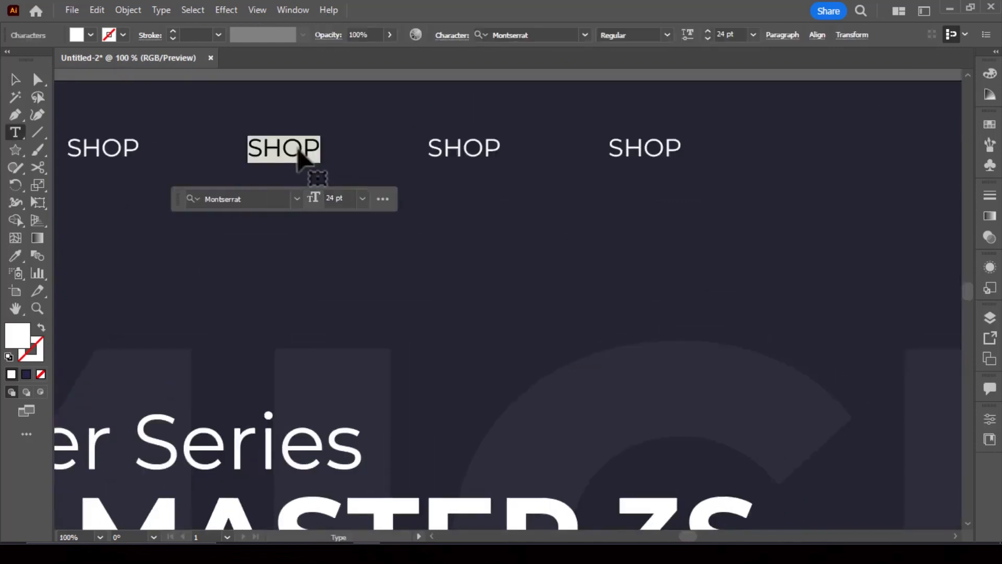
key(Escape)
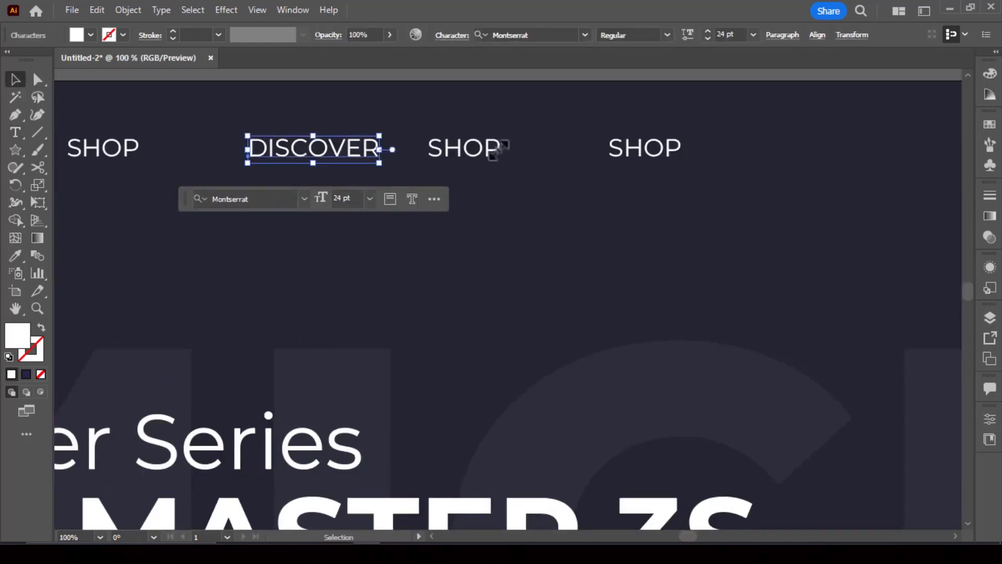
click(460, 148)
double_click(443, 146)
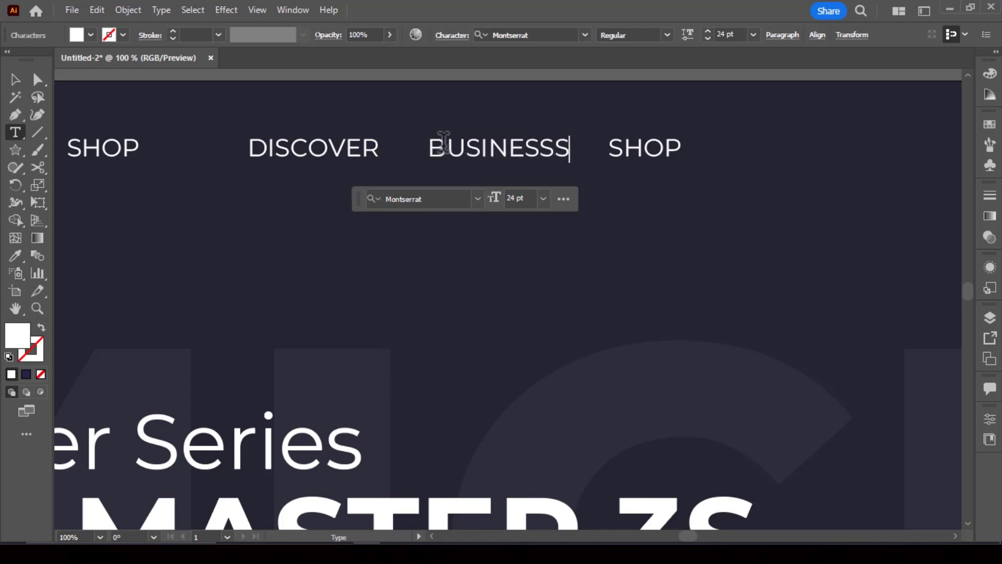
click(642, 142)
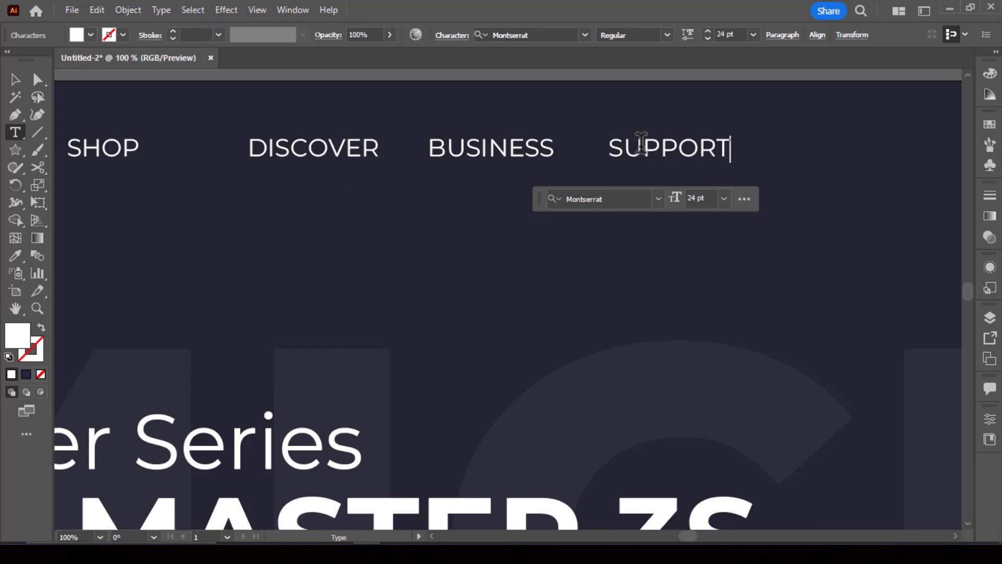
- Distribute the four menu labels horizontally by their centers so they are evenly spaced
click(13, 80)
drag(118, 126, 740, 183)
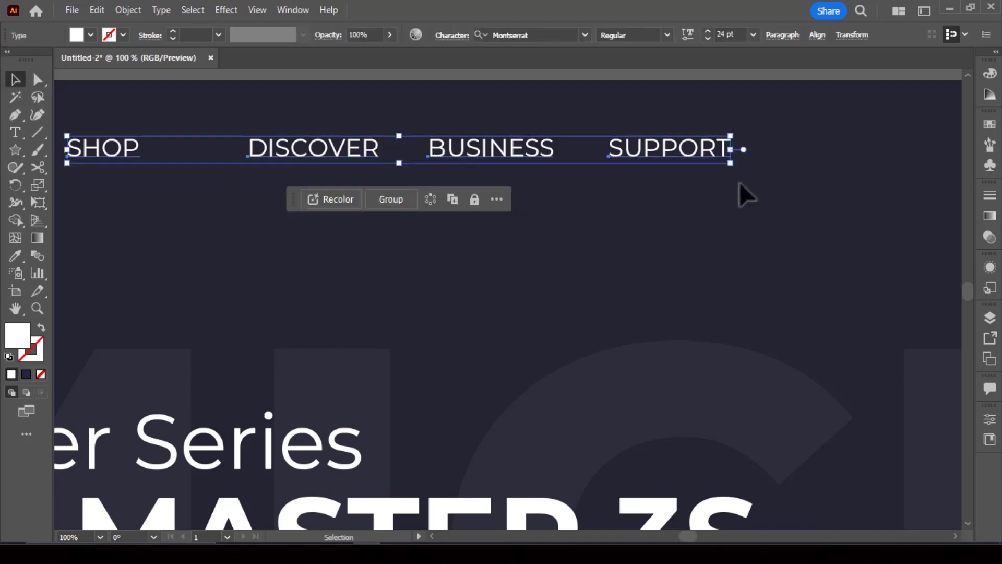
click(740, 182)
drag(114, 156, 112, 157)
click(818, 36)
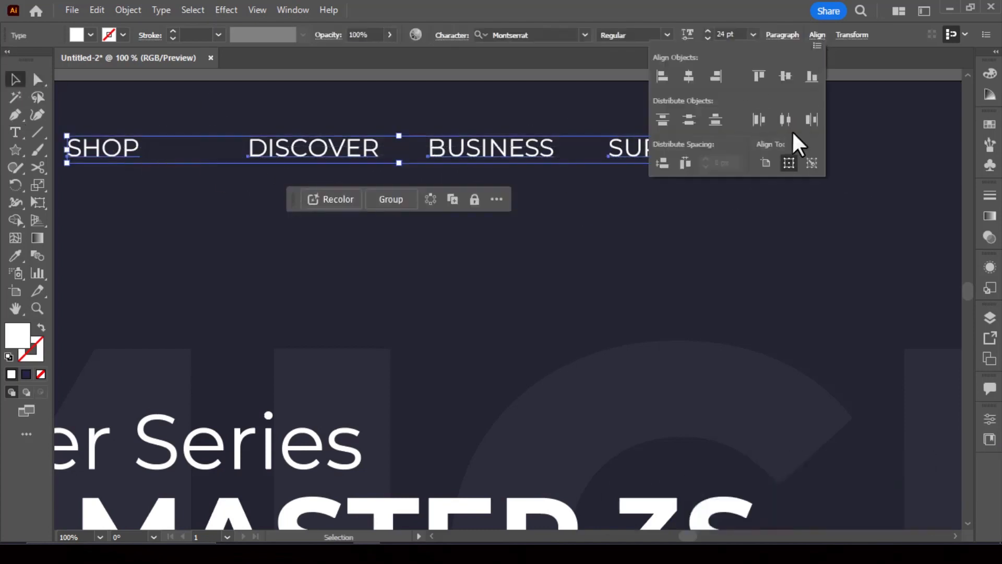
click(785, 120)
click(715, 206)
key(ctrl+0)
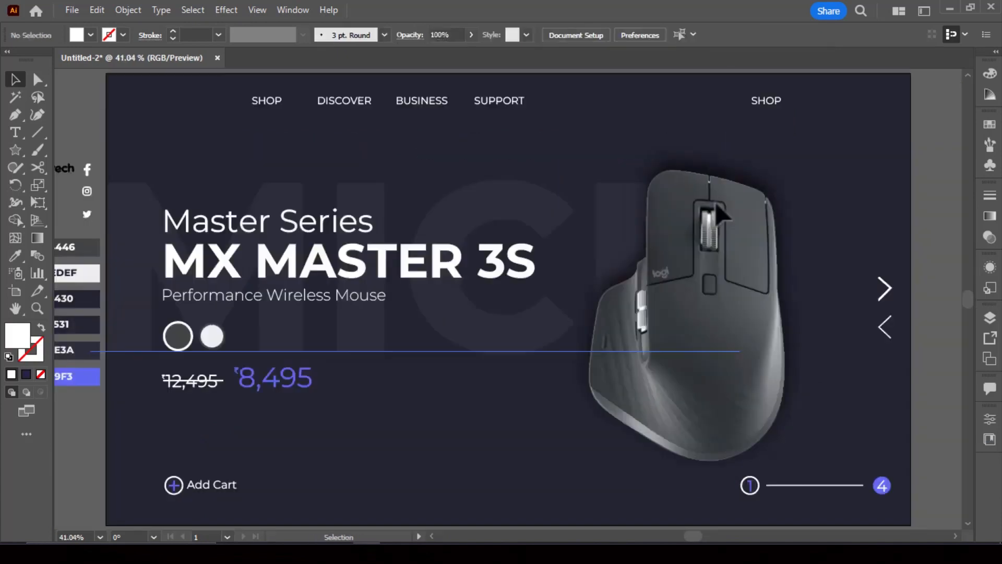
- Replace the separate "SHOP" label above the mouse with "Search"
scroll(802, 99, up, 4)
scroll(803, 99, up, 2)
double_click(662, 167)
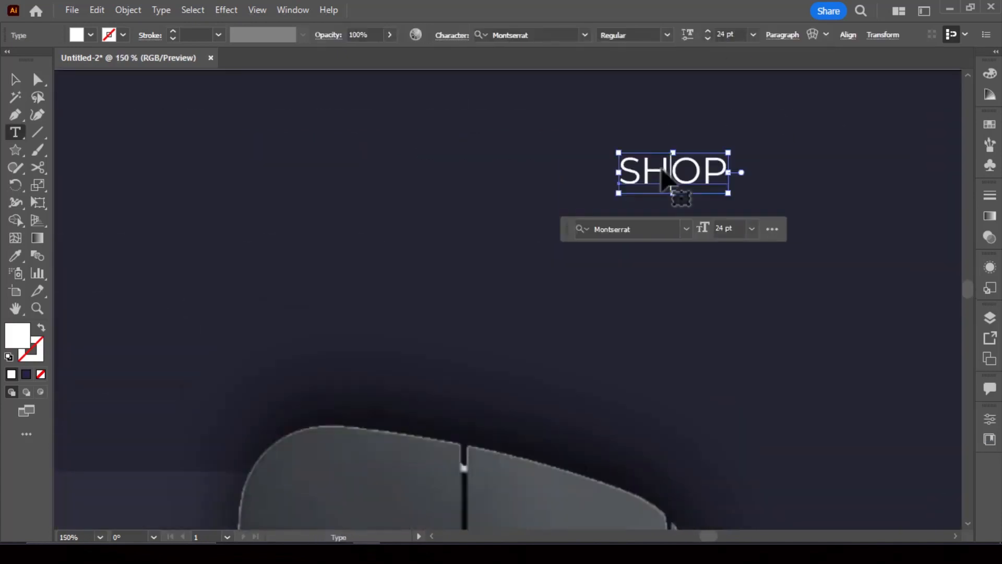
key(ctrl+a)
text(Sea)
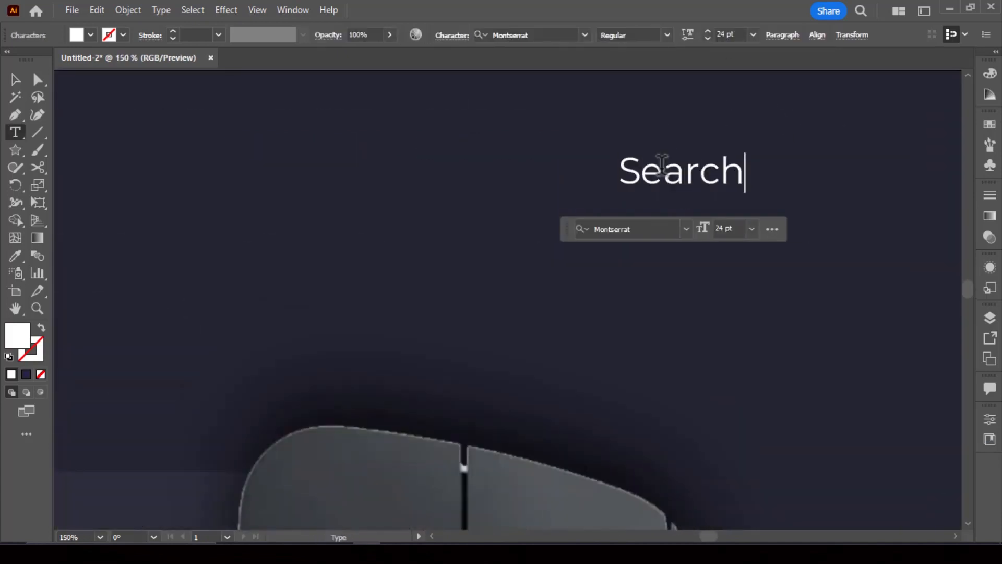
click(16, 81)
click(609, 172)
- Draw a white rectangle with fully rounded ends over "Search" and set its opacity to 11%
right_click(17, 136)
right_click(17, 151)
click(78, 150)
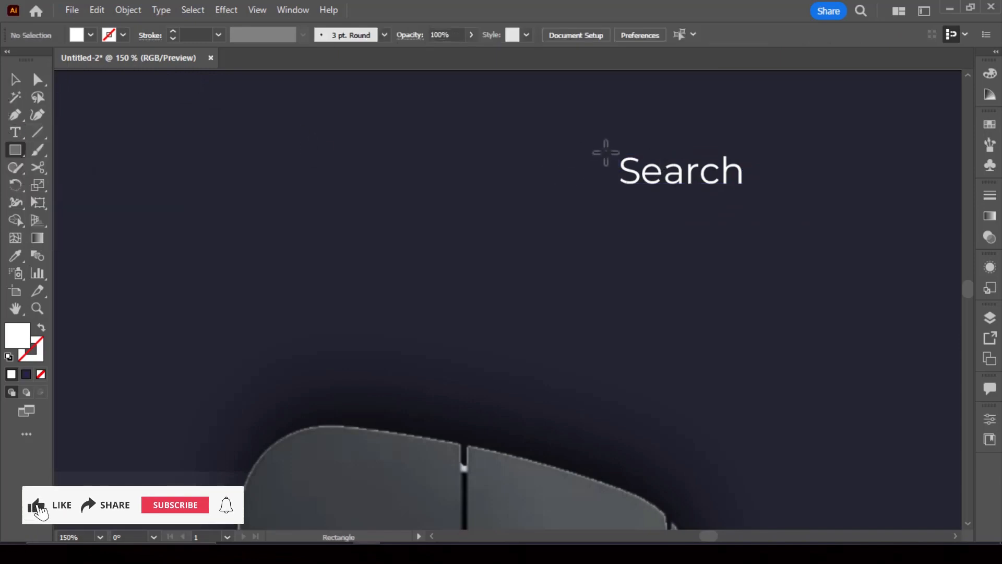
drag(600, 152, 845, 206)
drag(649, 170, 689, 193)
click(16, 81)
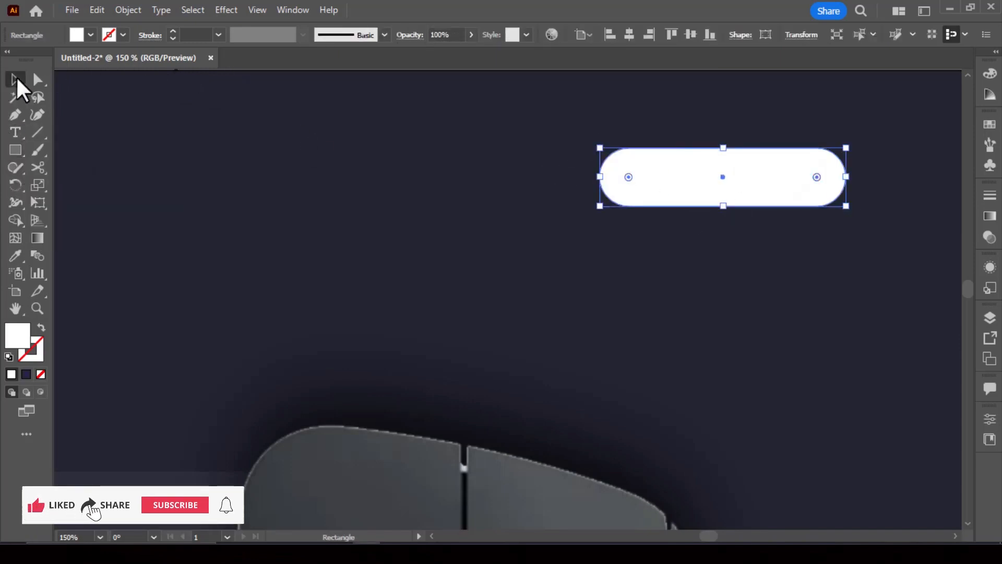
click(471, 35)
drag(473, 53, 421, 52)
- Vertically center "Search" with the rounded bar and widen the bar to the right
drag(648, 122, 684, 200)
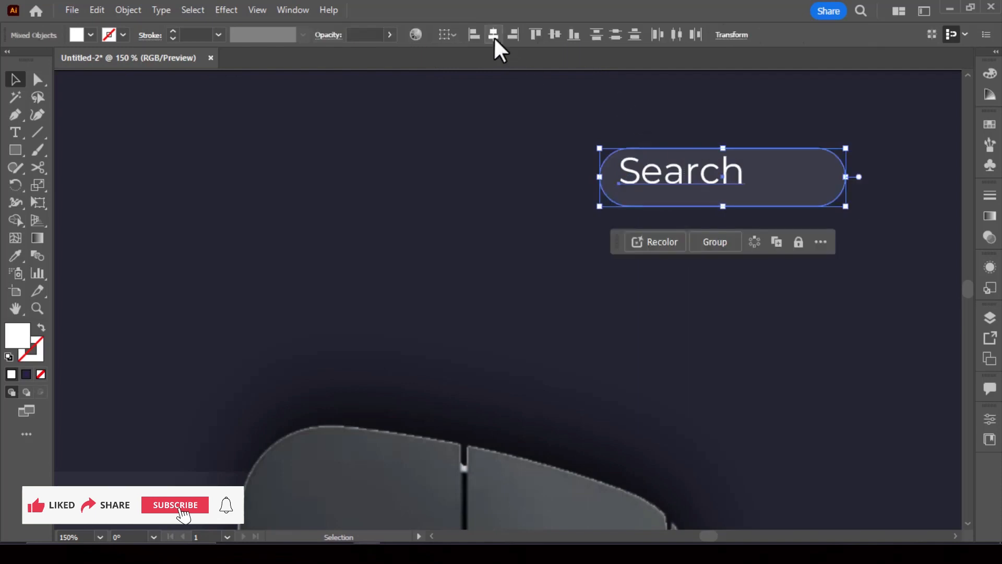
click(599, 36)
click(835, 178)
drag(852, 174, 906, 174)
click(763, 127)
- Send the search bar shape backward and reduce the "Search" text to about two thirds of its size
scroll(574, 148, right, 5)
click(384, 167)
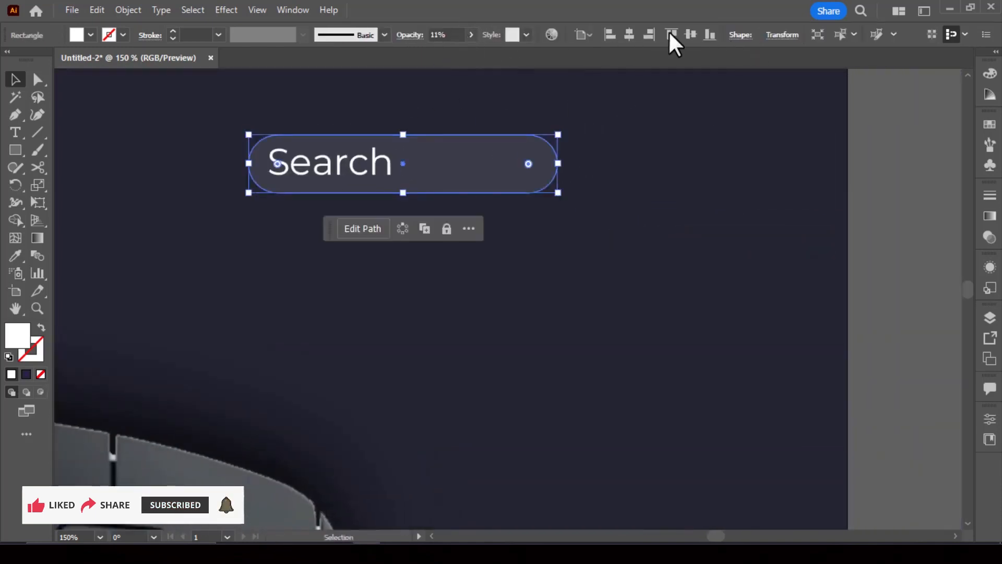
click(351, 130)
click(419, 139)
key(ctrl+[)
click(349, 162)
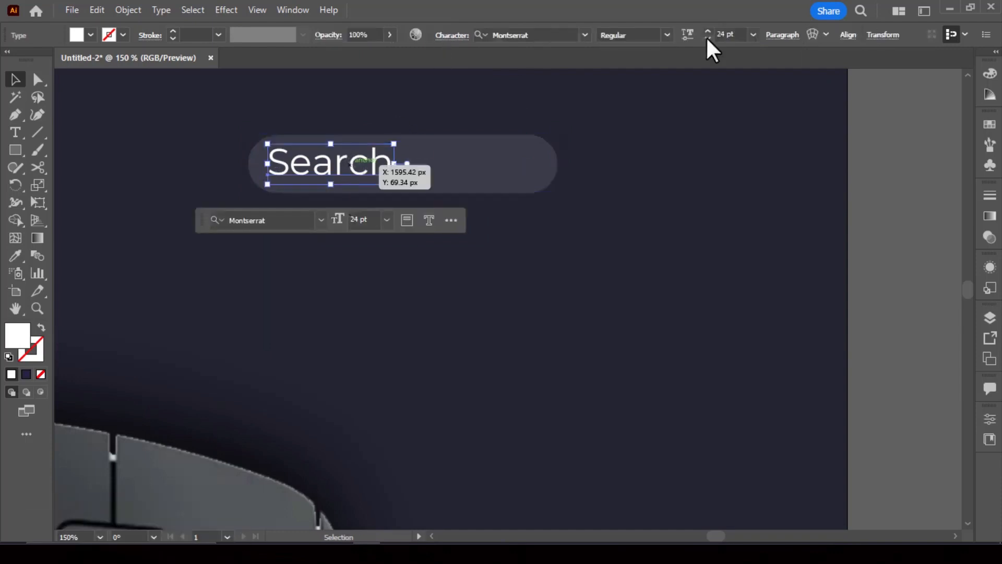
scroll(736, 34, down, 8)
- Vertically center the smaller "Search" text within the bar, undoing the unwanted horizontal centering
click(470, 116)
click(305, 166)
shift+click(335, 183)
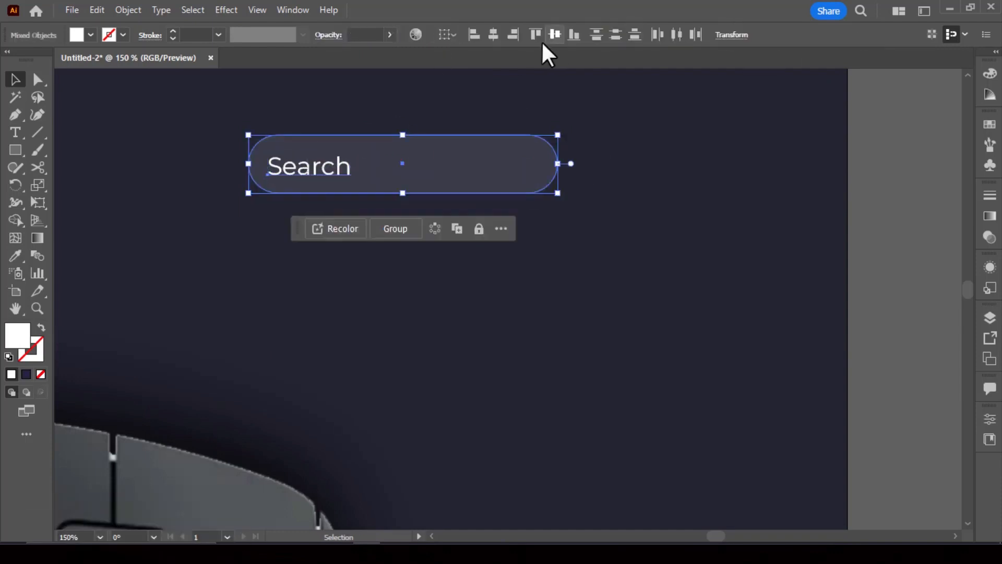
click(493, 35)
key(ctrl+z)
key(ctrl+z)
click(445, 126)
click(398, 193)
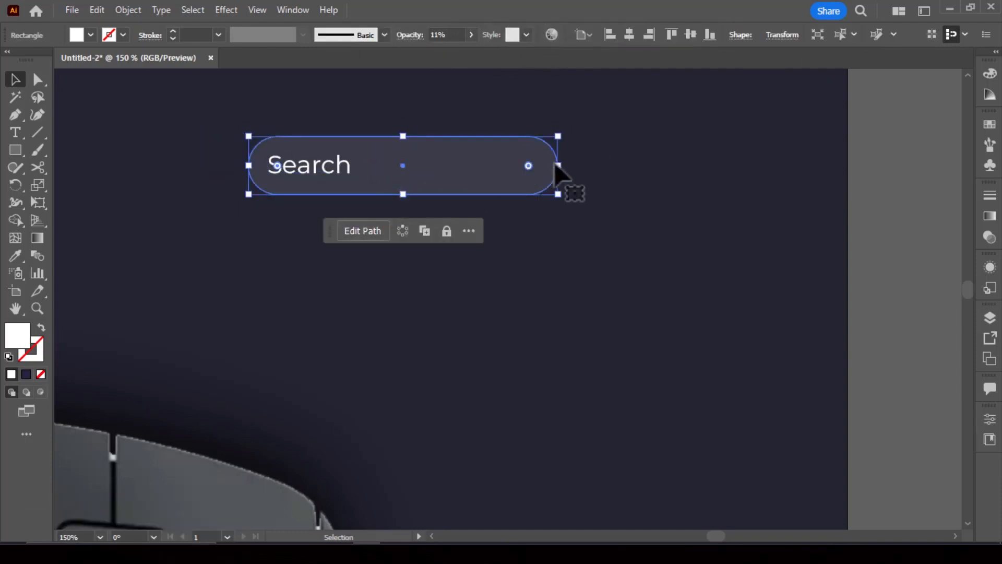
- Shorten the search bar slightly from its right end while keeping its height
drag(558, 166, 528, 166)
drag(388, 195, 396, 195)
key(ctrl+z)
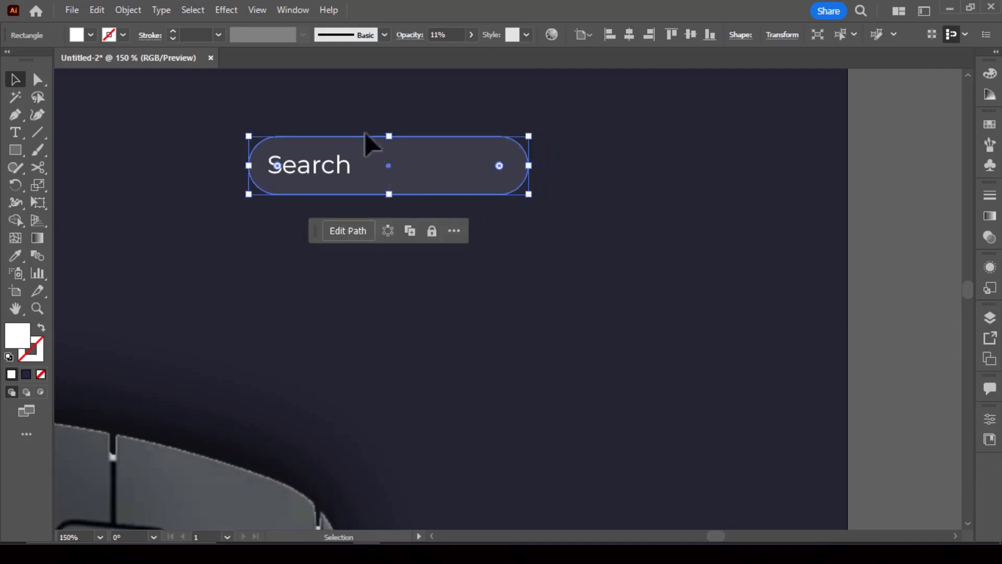
click(344, 114)
- Draw a magnifying glass from a white-outlined circle and a short diagonal handle line
right_click(16, 150)
click(75, 186)
mouse_move(372, 233)
mouse_down()
mouse_move(403, 264)
mouse_move(399, 256)
mouse_move(430, 240)
mouse_up()
key(shift+x)
key(v)
click(399, 283)
scroll(397, 284, up, 3)
- Set the magnifying glass's stroke to 2 pt and group its circle and handle
mouse_move(468, 183)
mouse_down()
mouse_move(369, 246)
mouse_move(366, 260)
mouse_up()
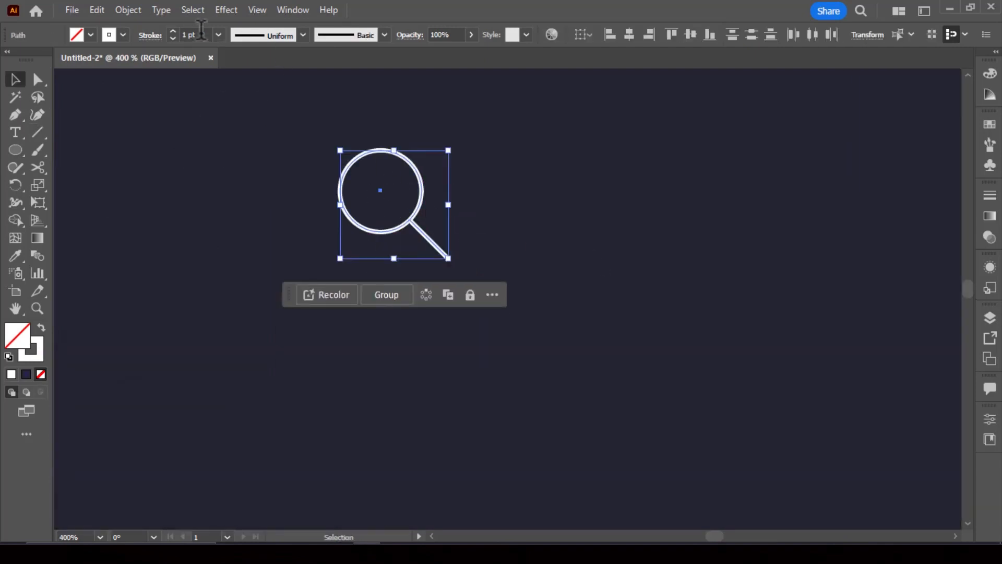
scroll(199, 34, up, 1)
click(284, 184)
mouse_move(412, 194)
mouse_down()
mouse_move(522, 235)
mouse_move(335, 244)
mouse_up()
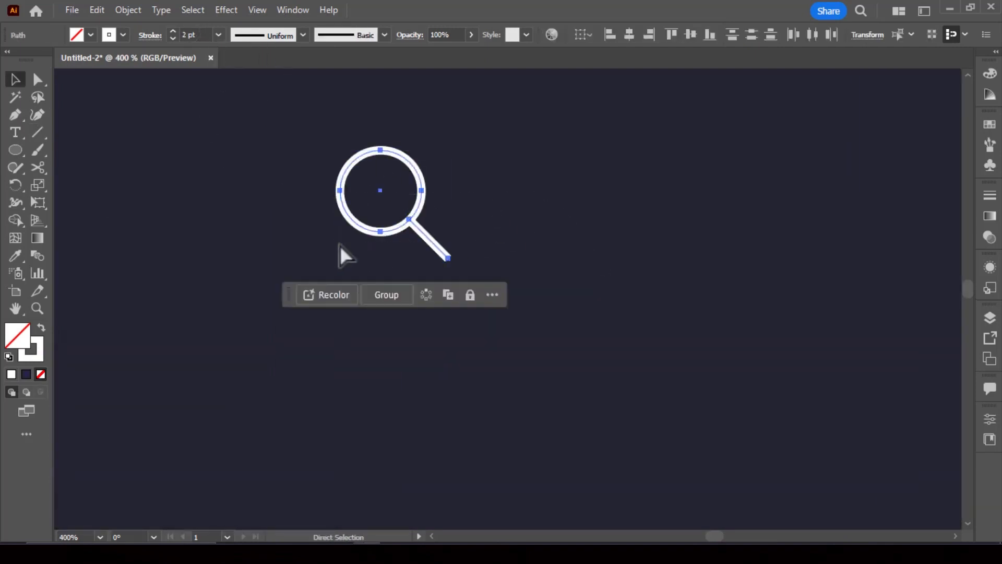
key(ctrl+g)
- Move the magnifying glass icon into the right end of the search bar
scroll(433, 235, down, 1)
drag(483, 186, 495, 282)
drag(433, 321, 629, 167)
click(726, 166)
key(ctrl+0)
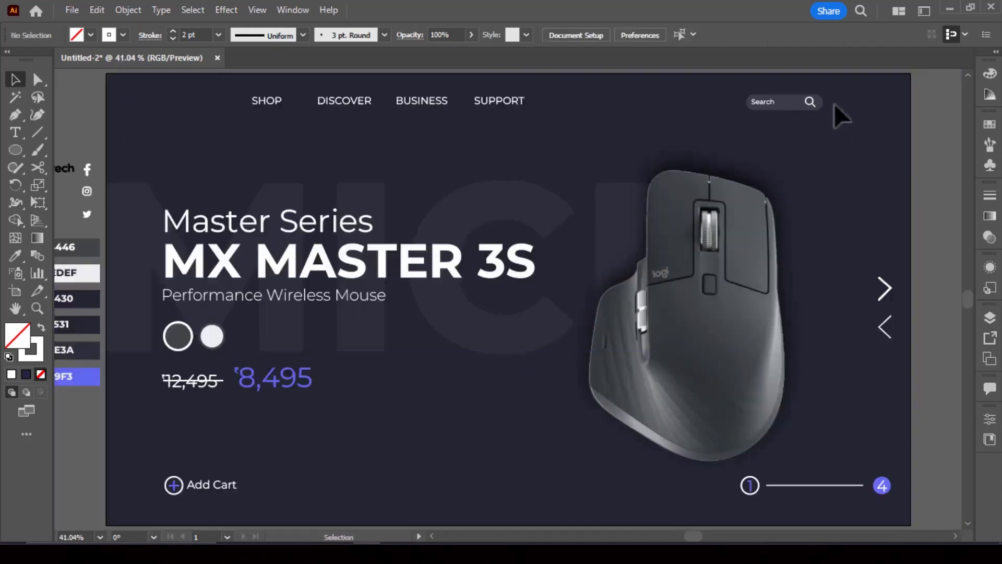
- Draw a small circle with white fill and no stroke just right of the search bar as a person icon's head
drag(701, 100, 701, 107)
click(868, 98)
drag(873, 114, 624, 190)
key(v)
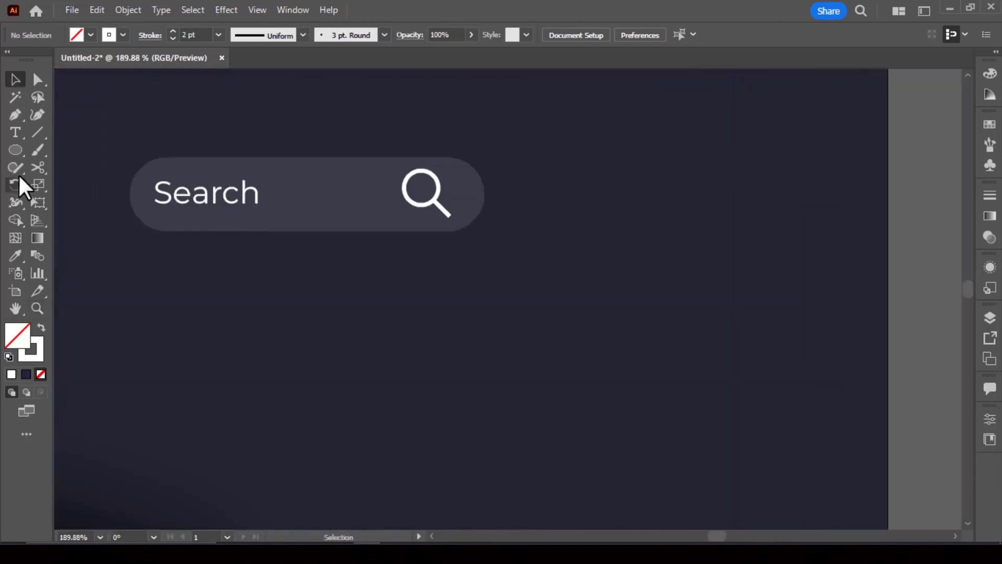
drag(15, 149, 101, 183)
click(554, 166)
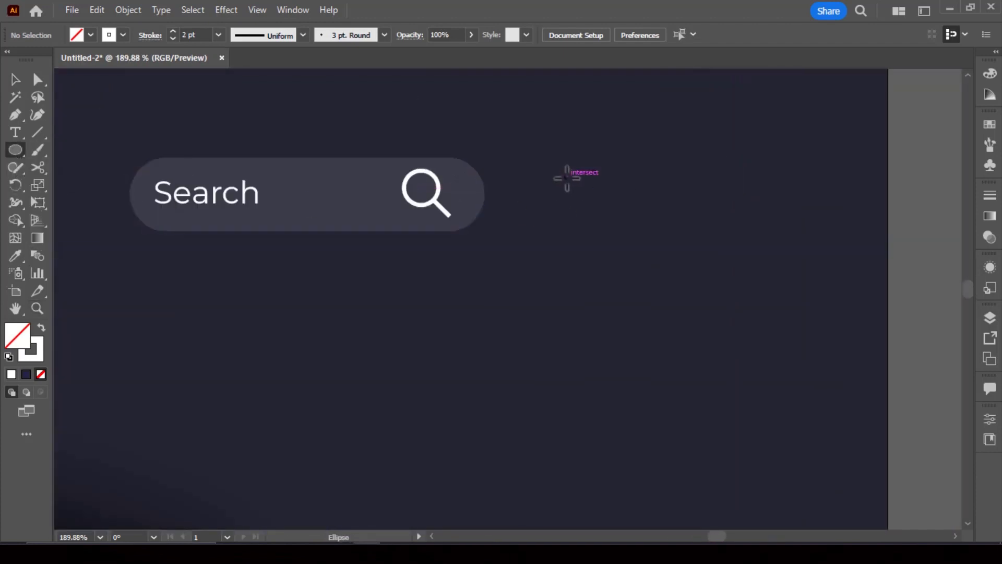
mouse_move(566, 177)
mouse_down()
mouse_move(592, 176)
mouse_move(566, 246)
mouse_move(587, 230)
mouse_up()
key(shift+x)
click(15, 80)
- Split the larger white circle below the head with a horizontal line and remove its lower half using Shape Builder
key(backslash)
drag(519, 224, 614, 223)
key(v)
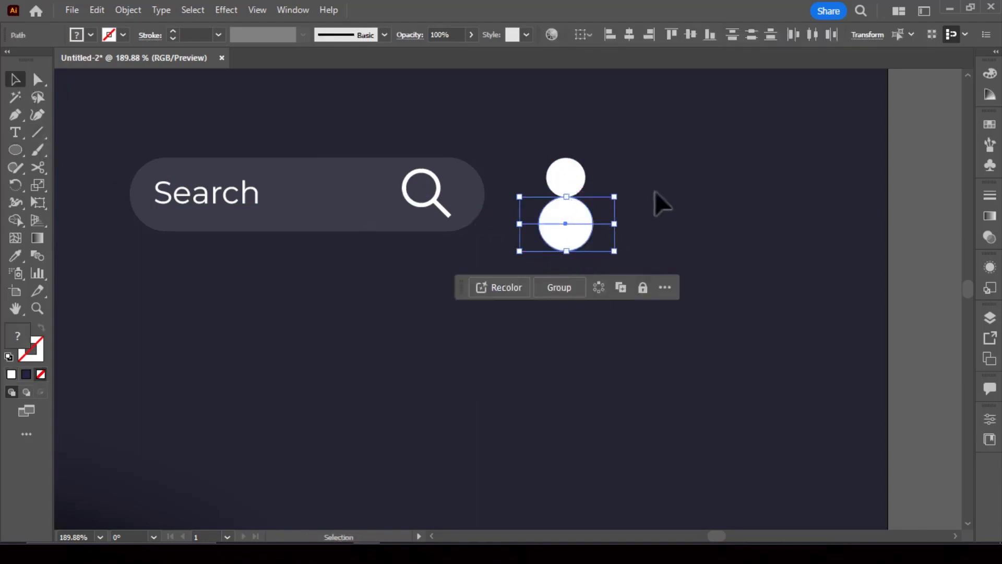
click(16, 219)
alt+click(574, 240)
click(640, 214)
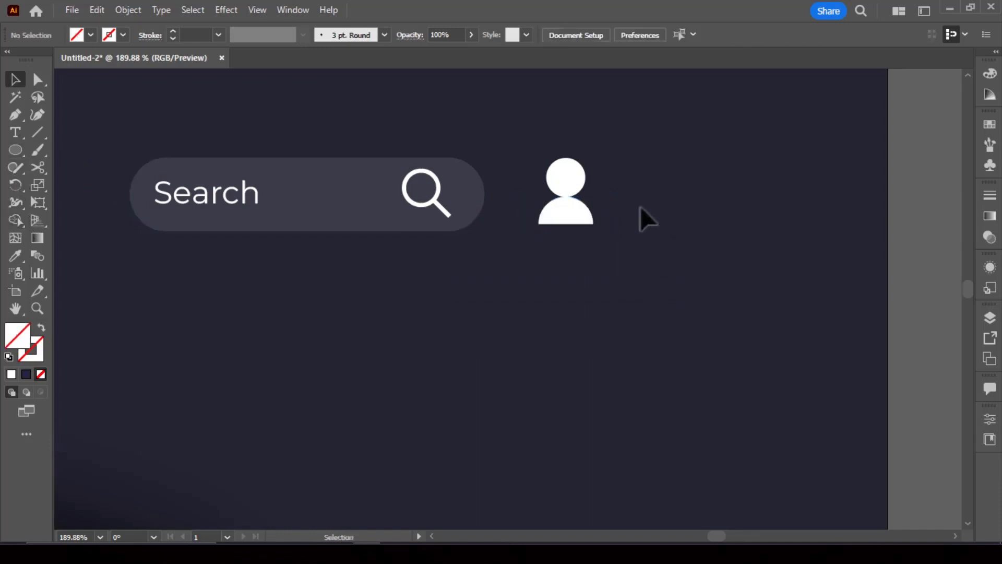
- Scale down the person icon's head and shoulders to suit the search bar's height
click(574, 217)
click(569, 172)
drag(566, 172, 566, 179)
key(ctrl+shift+a)
key(ctrl+shift+a)
key(ctrl+a)
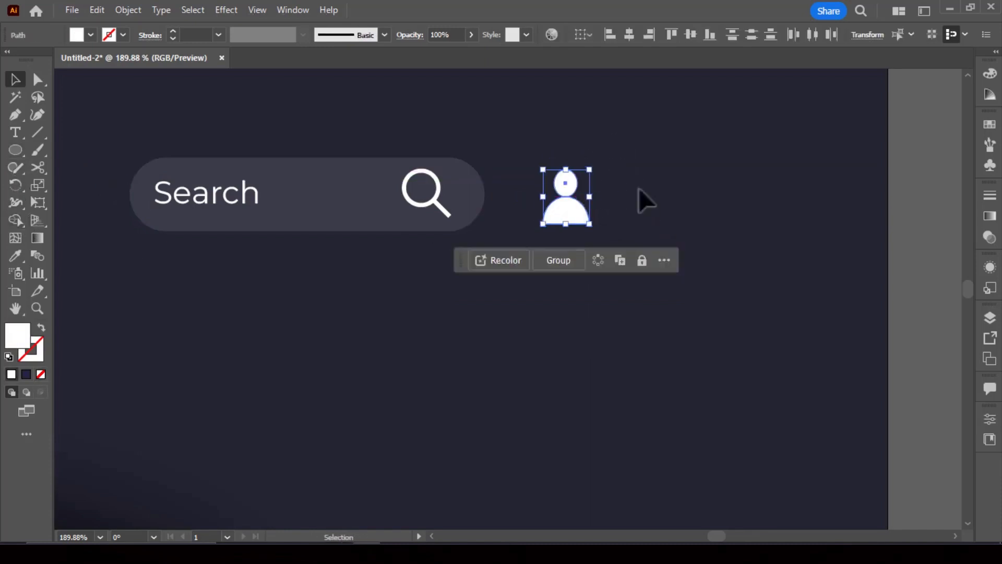
- Adjust the proportions of the person icon's head and shoulders and group the two shapes
alt+scroll(603, 217, up, 3)
click(621, 216)
click(574, 214)
alt+drag(591, 210, 583, 211)
drag(644, 156, 540, 221)
key(ctrl+g)
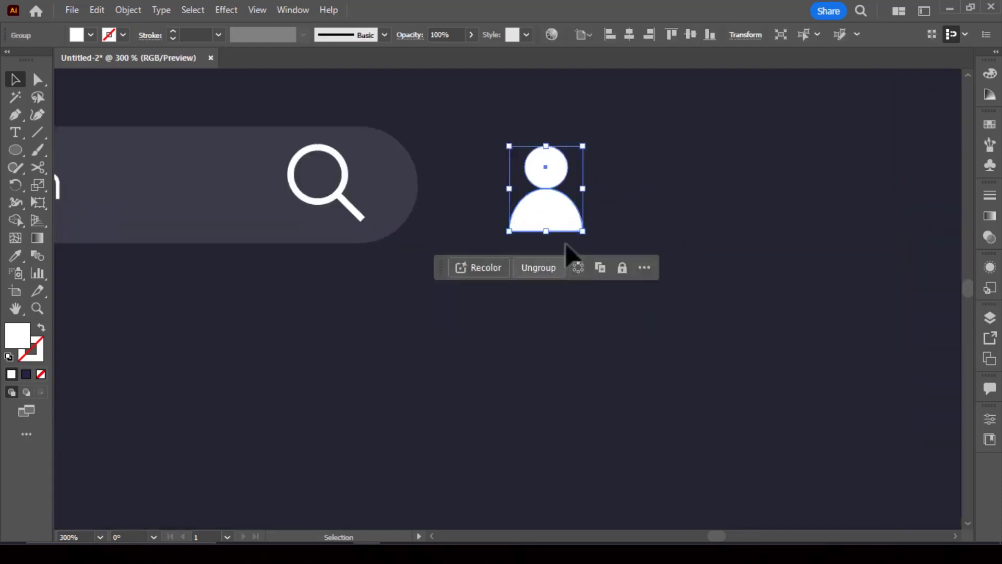
- Vertically center the person icon with the search bar and align them with the menu labels
shift+click(305, 133)
click(555, 34)
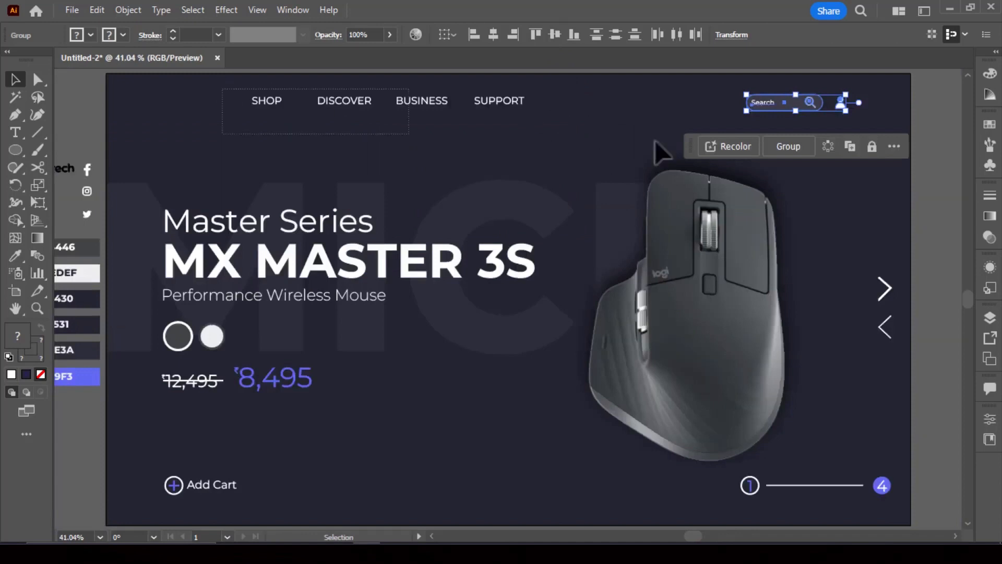
drag(880, 122, 564, 158)
click(553, 34)
click(877, 122)
- Draw a short horizontal line to the right of the person icon with a white 2 pt stroke
scroll(875, 121, up, 2)
scroll(562, 145, up, 2)
drag(533, 108, 565, 179)
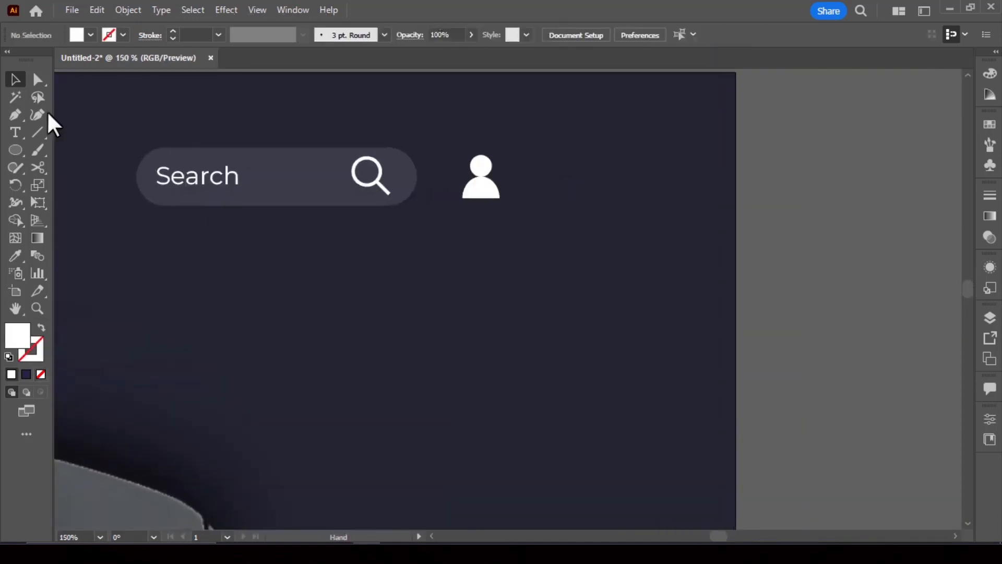
click(38, 132)
drag(612, 158, 613, 158)
key(v)
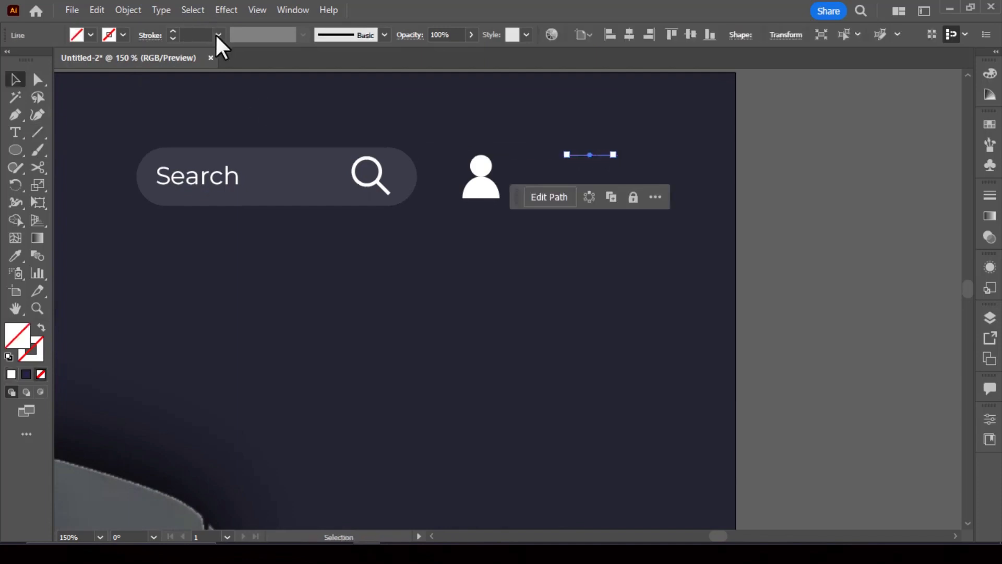
click(218, 35)
click(242, 112)
click(586, 159)
click(588, 155)
- Give the short line round caps and increase its stroke to 3 pt
click(148, 35)
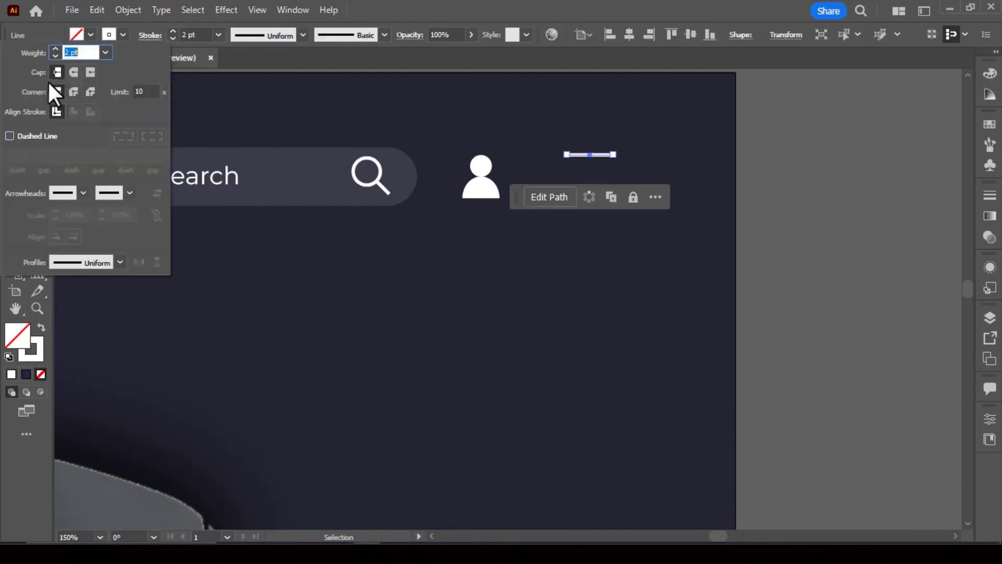
click(585, 158)
click(586, 159)
click(588, 155)
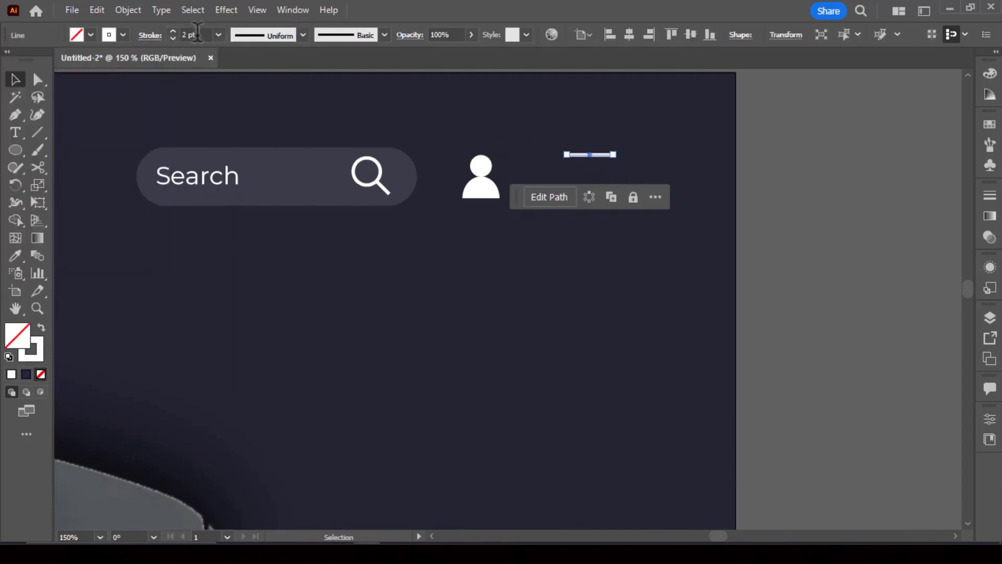
click(173, 31)
- Duplicate the short line twice downward at equal spacing to form a three-line menu icon
click(592, 159)
drag(593, 157, 600, 174)
key(ctrl+d)
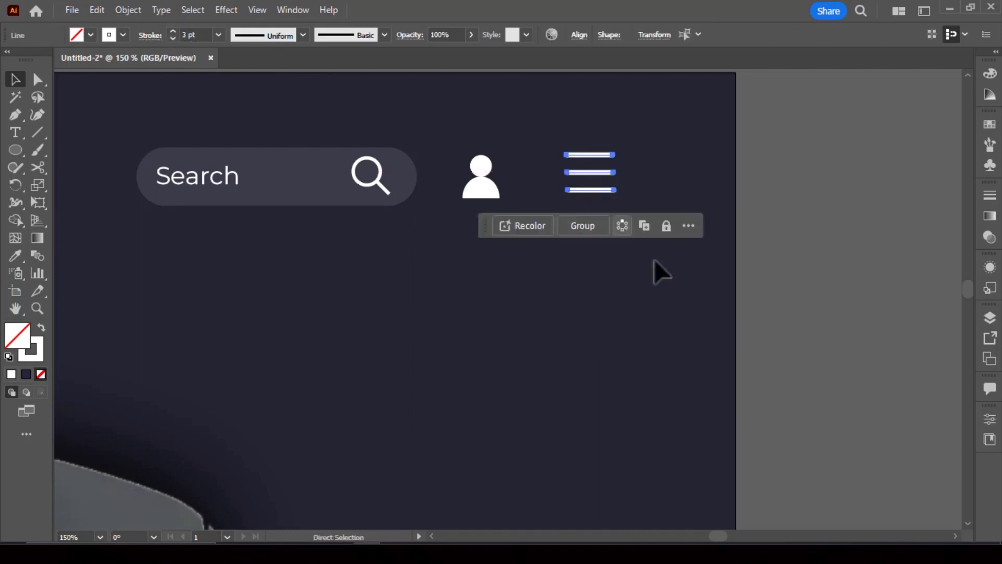
click(697, 152)
drag(697, 152, 396, 179)
scroll(397, 178, down, 4)
scroll(619, 254, down, 3)
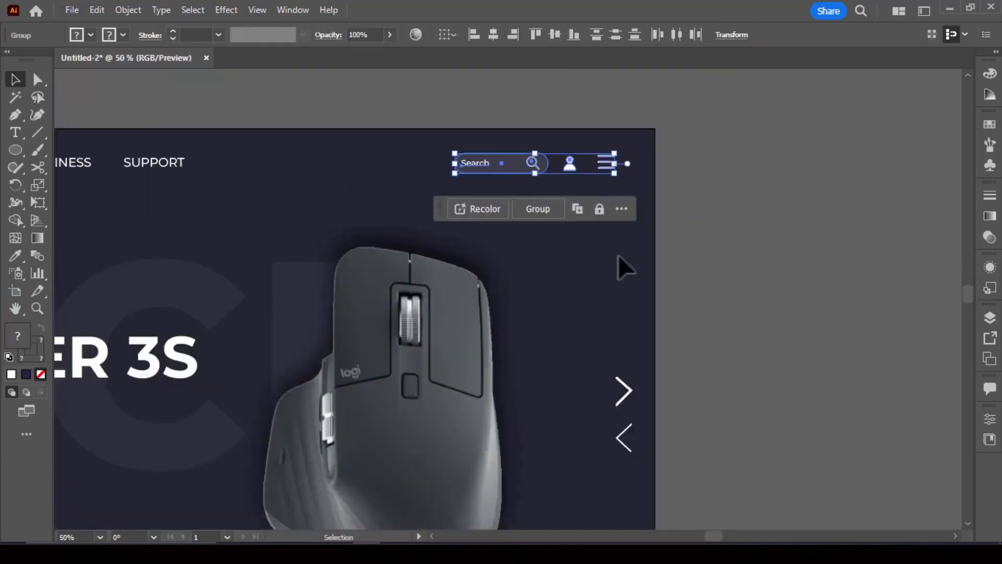
- Draw a vertical white line above the navigation arrows, extending up toward the header
click(616, 313)
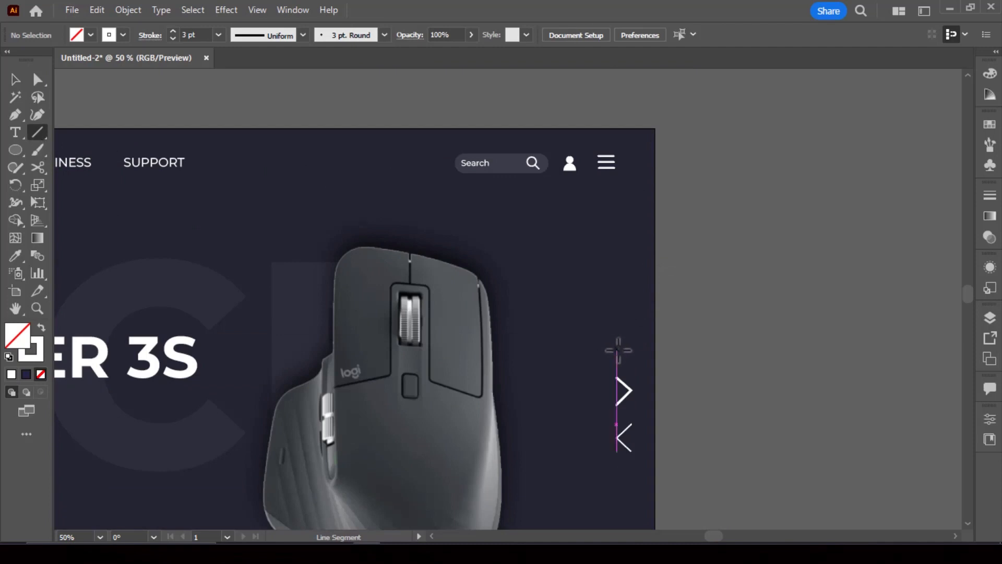
drag(618, 349, 617, 235)
click(151, 35)
click(82, 193)
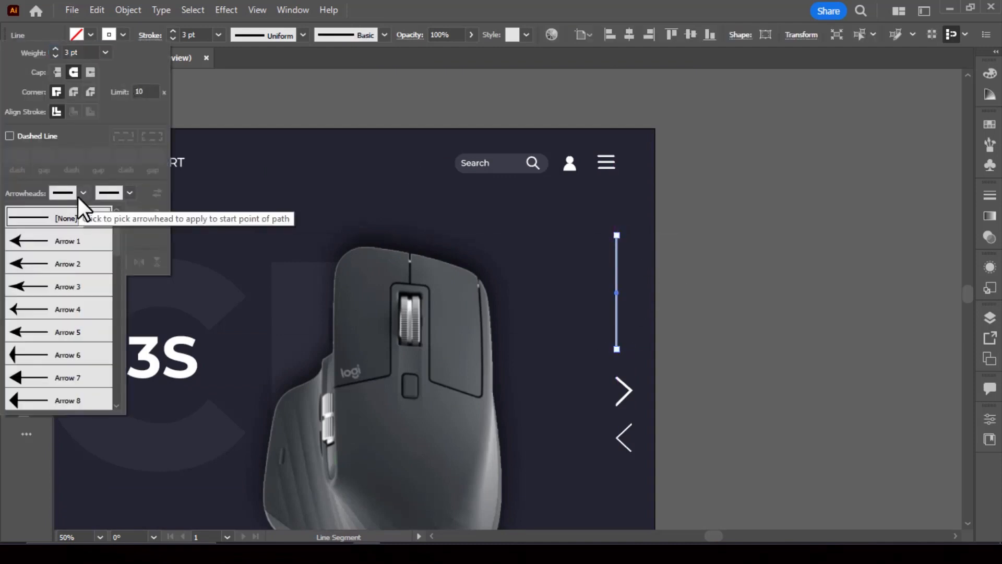
scroll(69, 296, down, 5)
click(56, 353)
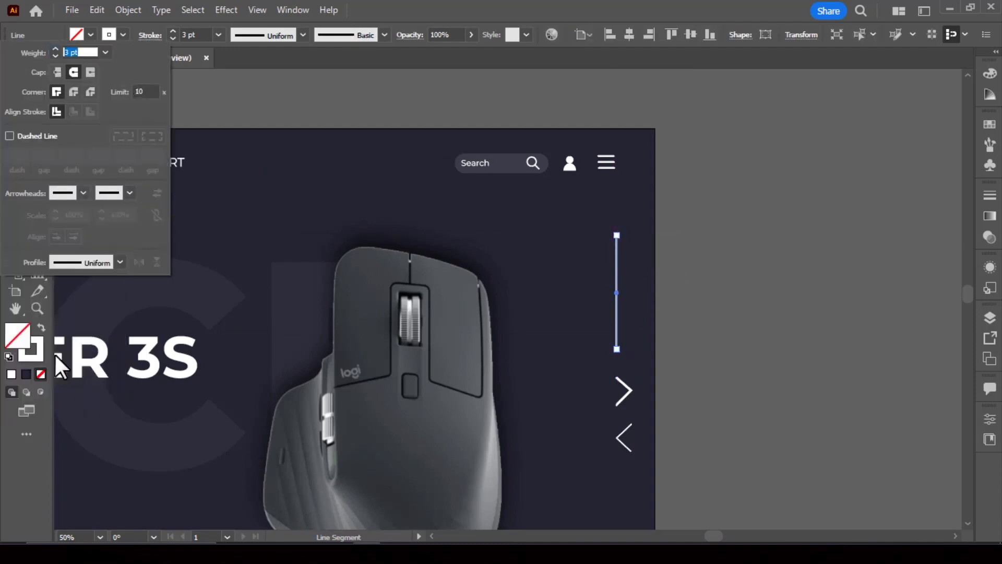
click(97, 198)
click(131, 192)
click(73, 194)
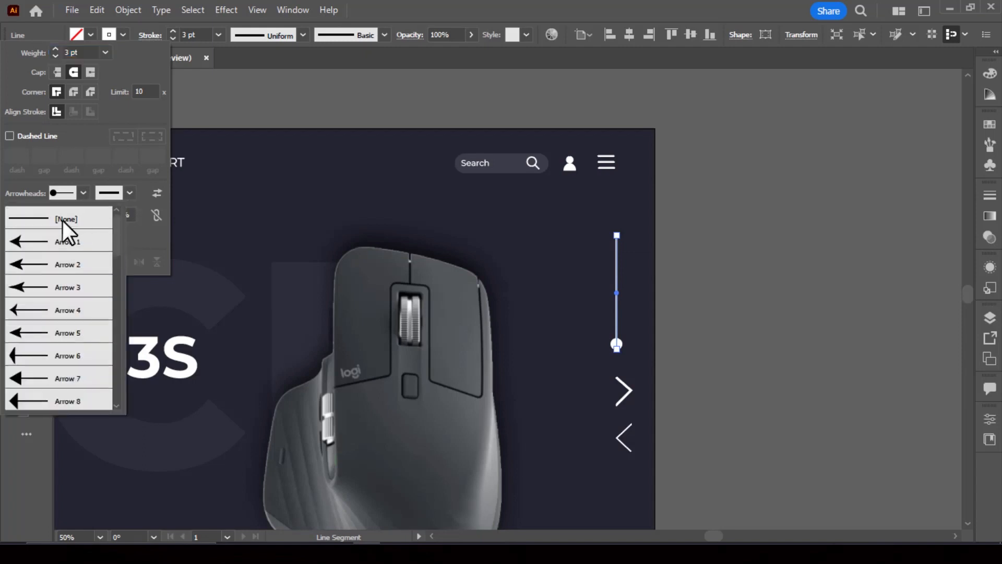
click(60, 219)
- Add the solid round Arrow 21 arrowhead to the vertical line's upper end and reduce its stroke to 1 pt
click(68, 193)
scroll(79, 307, down, 5)
scroll(70, 321, down, 2)
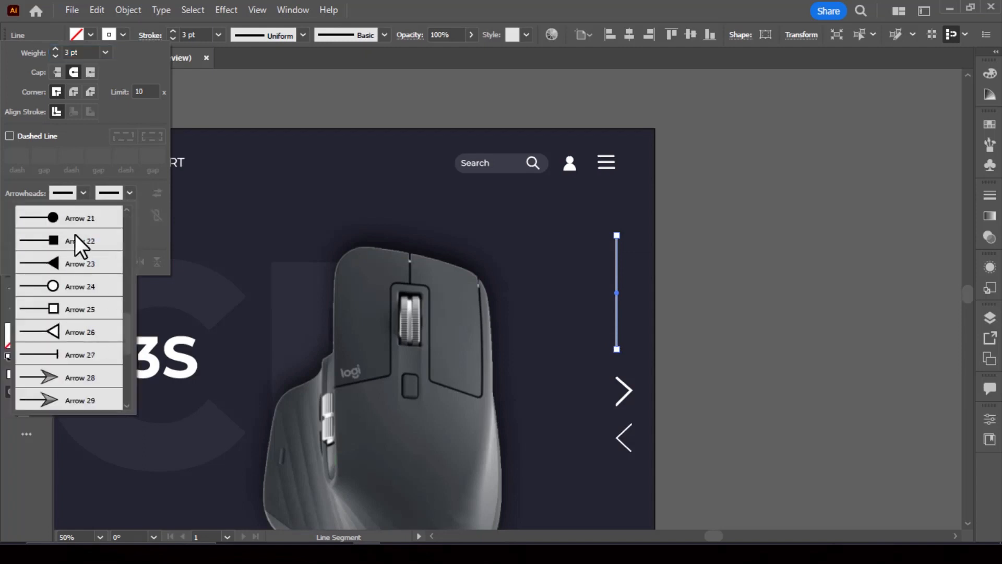
click(75, 234)
click(608, 255)
key(Escape)
key(v)
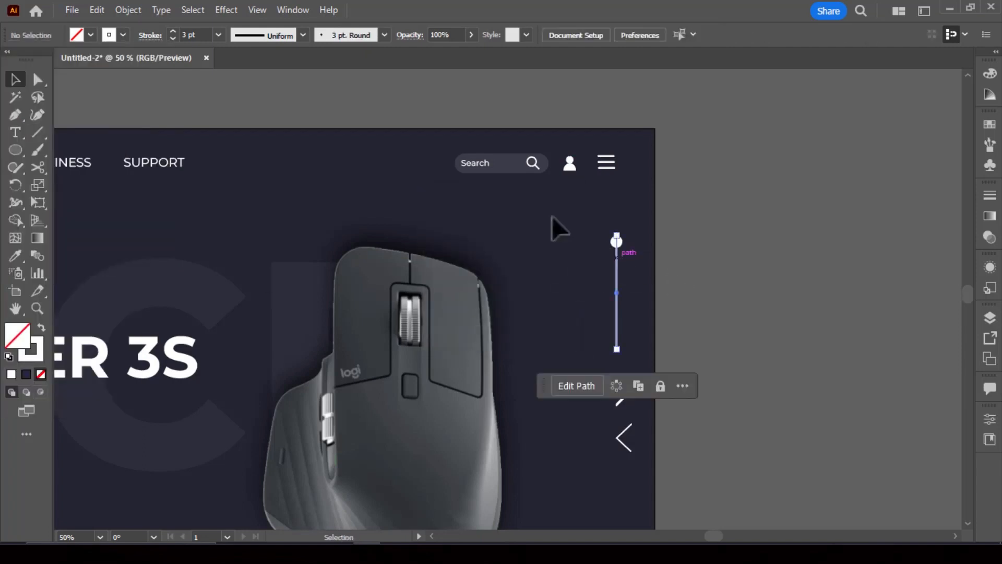
click(755, 287)
- Shorten the vertical line and place a mirrored copy below the arrows with its dot facing down
scroll(679, 250, down, 5)
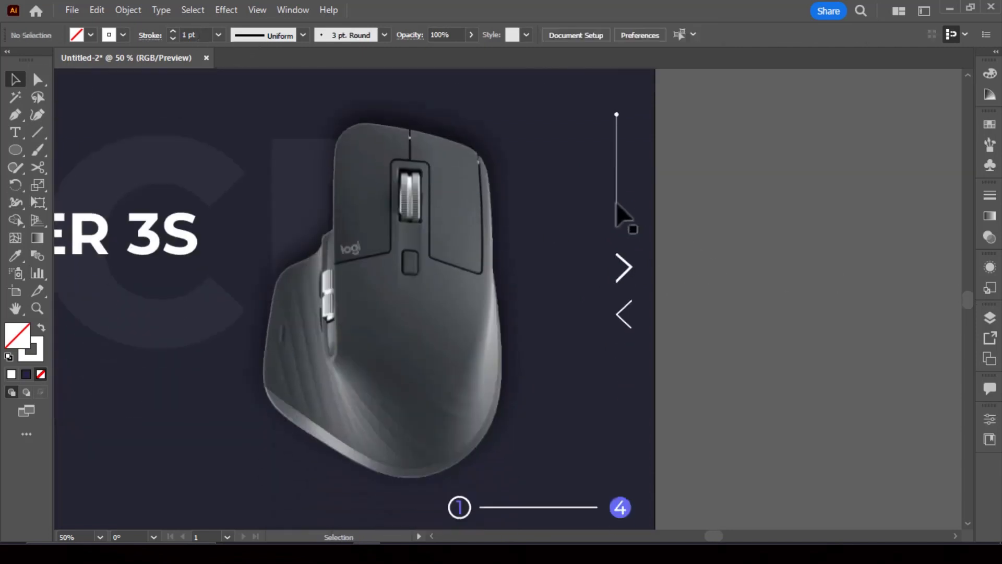
click(616, 225)
drag(616, 226, 615, 417)
key(ctrl+shift+a)
key(ctrl+shift+a)
key(ctrl+shift+a)
key(ctrl+0)
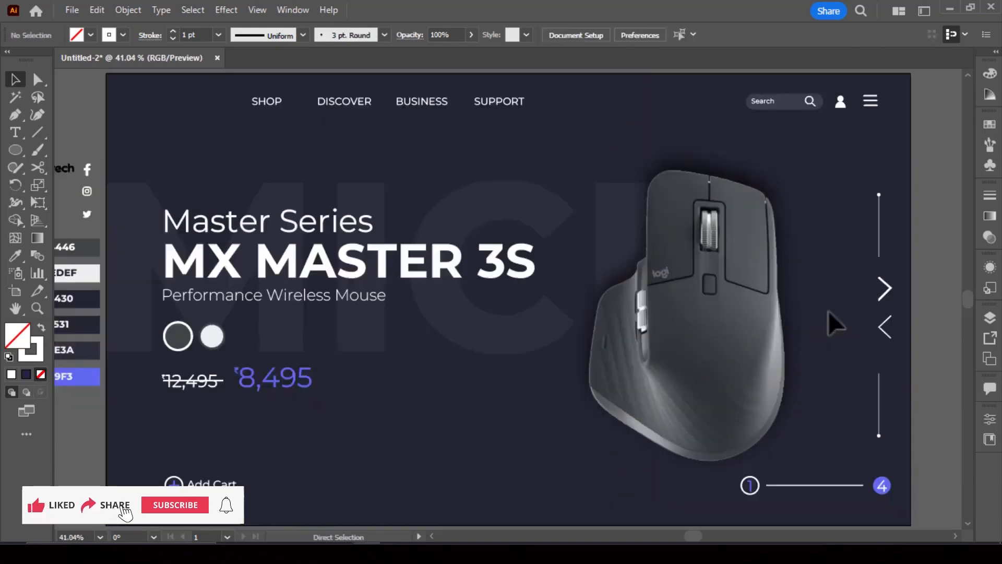
- Shift the search bar, person icon and menu icon to a temporary vertical guide through the right-hand arrows, and delete the guide
drag(805, 87, 870, 103)
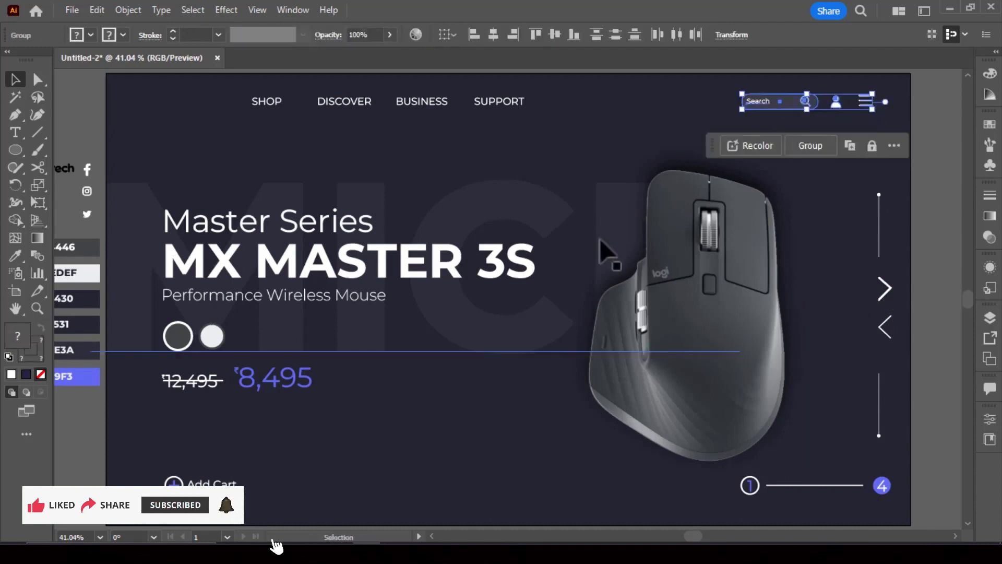
key(ctrl+r)
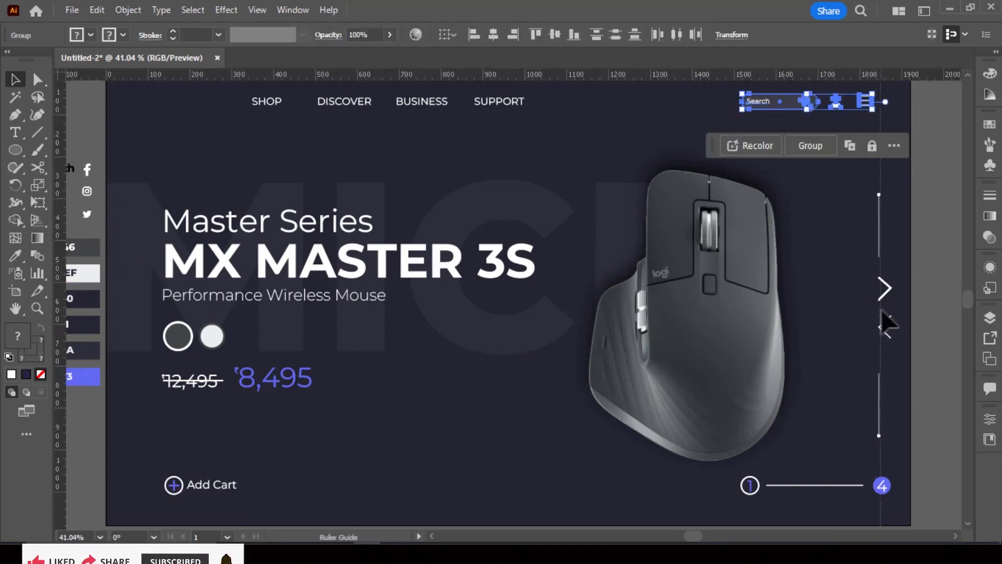
click(886, 324)
click(866, 103)
drag(871, 107, 879, 107)
click(871, 156)
drag(870, 149, 828, 142)
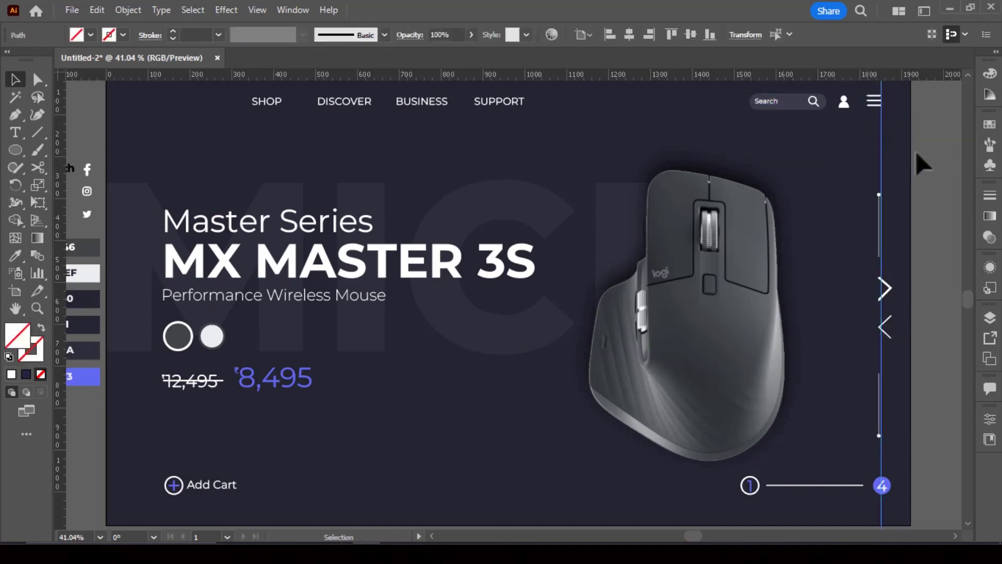
key(Delete)
- Vertically center the four menu labels with the search bar, person icon and menu icon
scroll(184, 86, up, 2)
drag(184, 87, 853, 171)
click(554, 35)
click(731, 112)
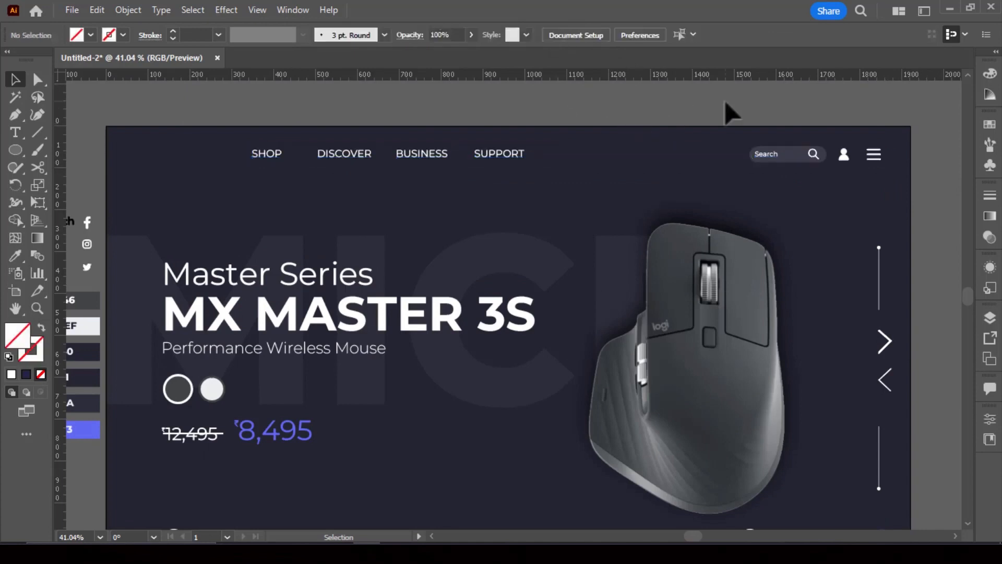
- Place the logitech logo in the header before the SHOP label and bring it to the front
scroll(307, 209, left, 5)
drag(301, 200, 431, 168)
right_click(401, 173)
mouse_move(459, 466)
click(631, 463)
- Color the logitech logo with the purple sampled from the 6369F3 swatch
click(455, 180)
key(i)
click(292, 441)
key(v)
click(152, 117)
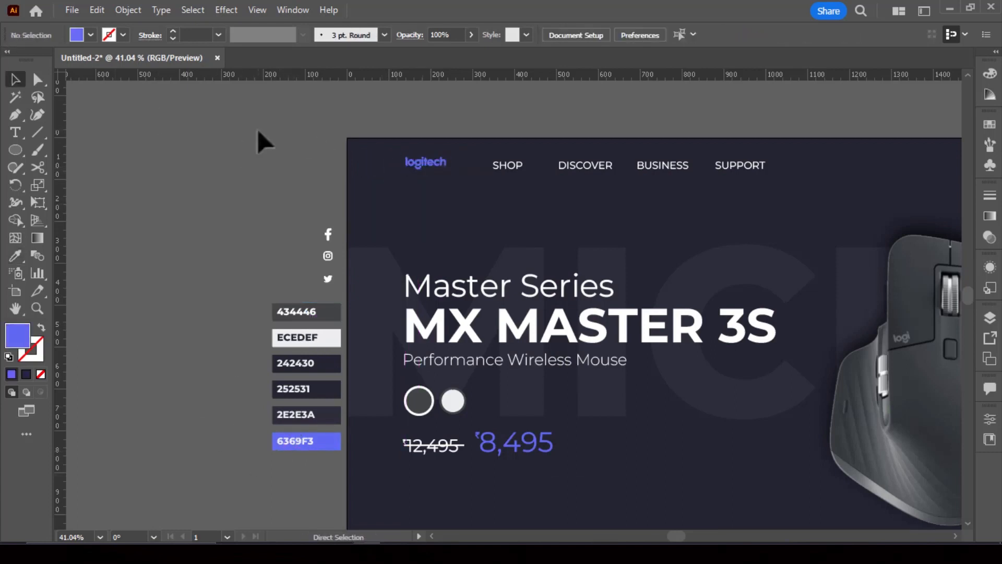
- Vertically align the logitech logo with the menu labels, search bar and header icons
key(ctrl+0)
drag(869, 119, 882, 123)
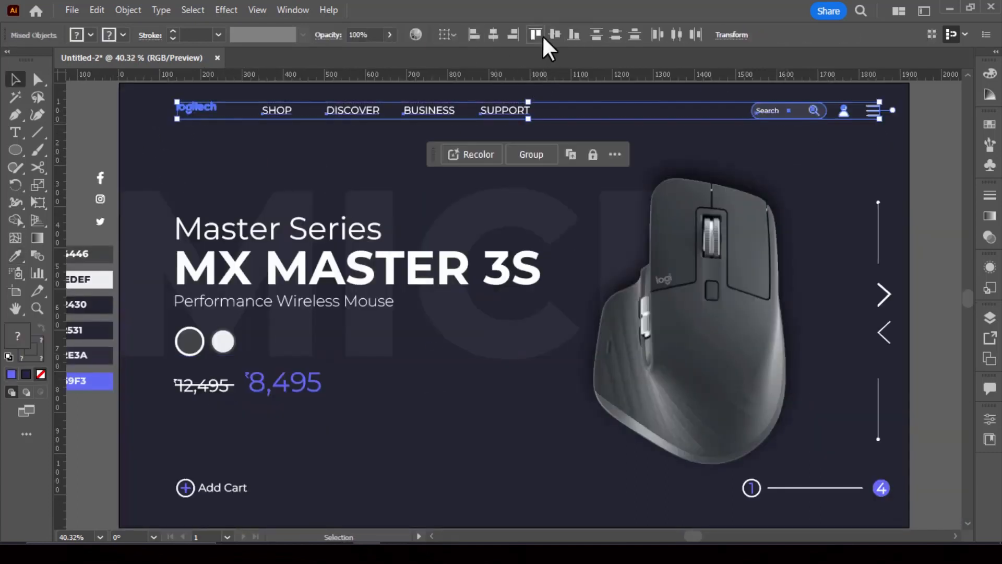
click(542, 35)
click(718, 151)
click(893, 146)
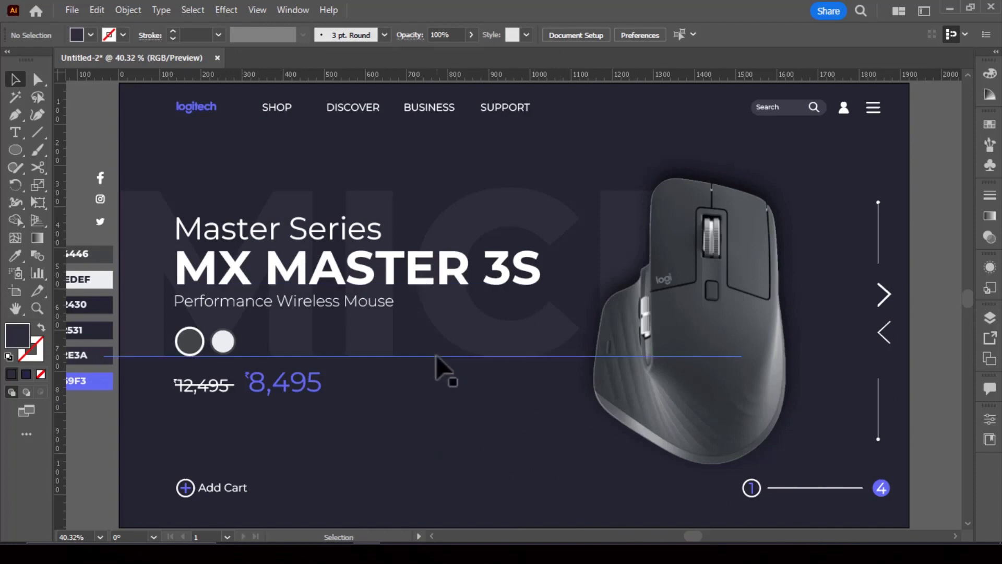
- Change the MX MASTER 3S heading to the Montserrat ExtraBold weight
click(462, 271)
click(669, 35)
click(657, 166)
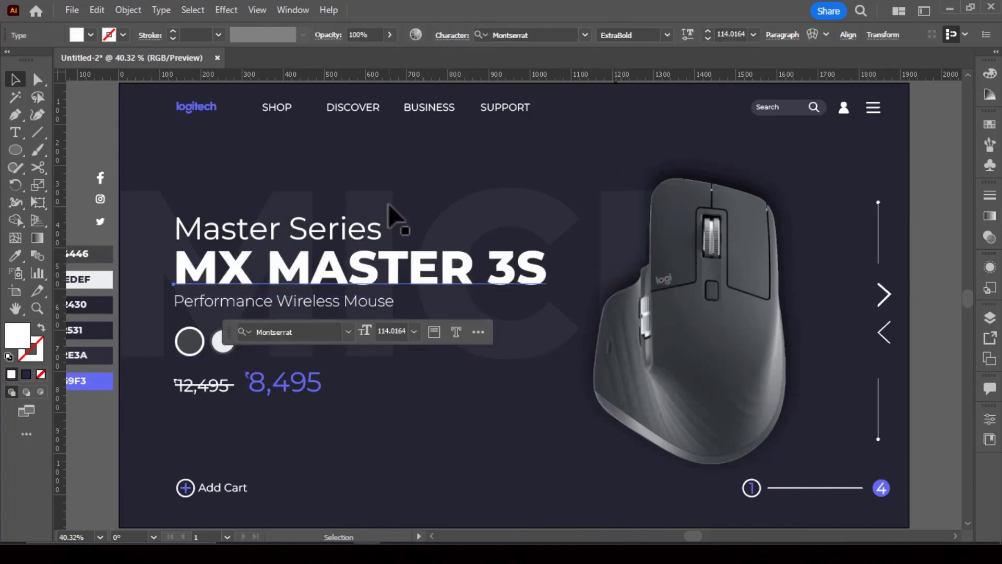
click(410, 206)
click(623, 136)
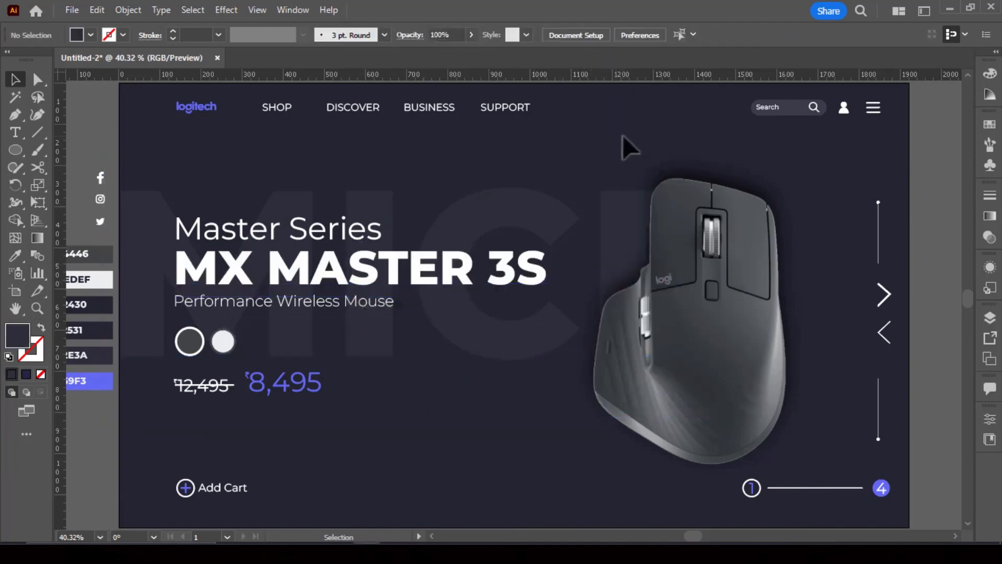
- Ungroup the pagination element made of the numbered circles 1 and 4 and their connecting line
scroll(804, 502, up, 3)
scroll(626, 444, right, 5)
click(605, 417)
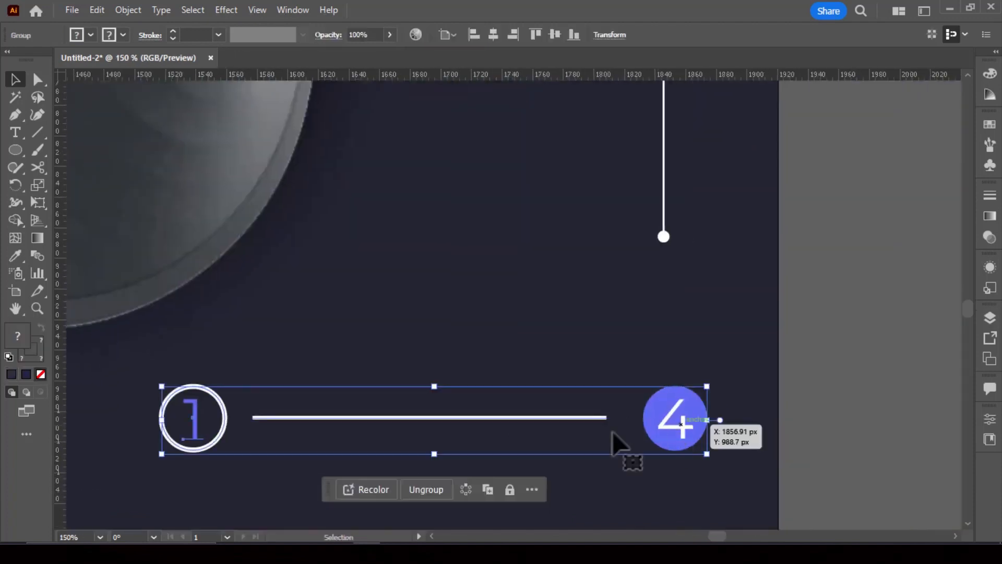
right_click(240, 440)
click(298, 291)
- Reduce the font size of the pagination numerals 1 and 4 to 27 pt
click(198, 472)
click(192, 442)
shift+click(679, 421)
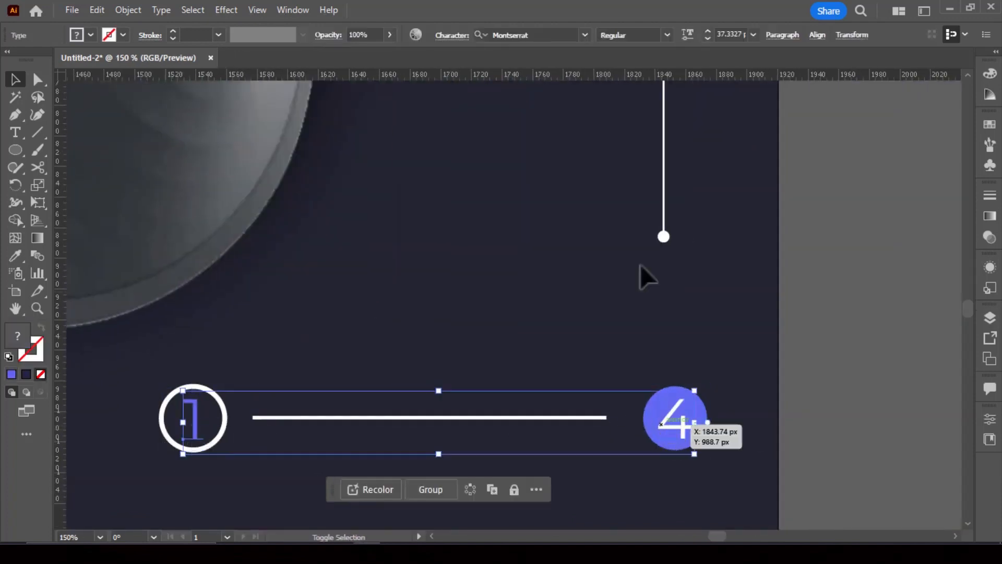
key(ctrl+shift+comma)
key(ctrl+shift+comma)
key(ctrl+shift+comma)
key(ctrl+shift+comma)
key(ctrl+shift+comma)
click(740, 265)
- Center the numerals 4 and 1 inside their pagination circles
drag(679, 432, 679, 432)
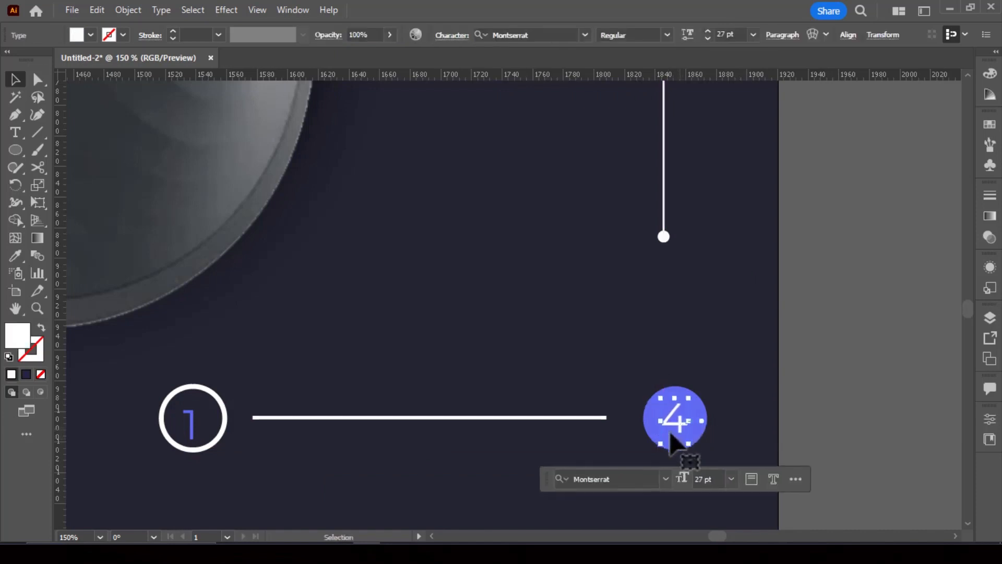
click(192, 427)
drag(193, 428, 194, 427)
click(324, 348)
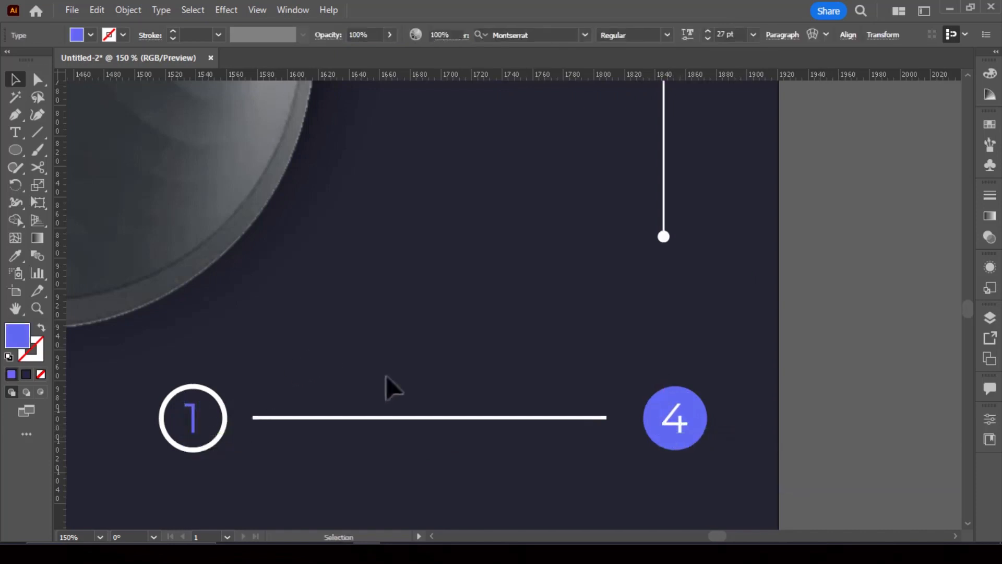
key(ctrl+0)
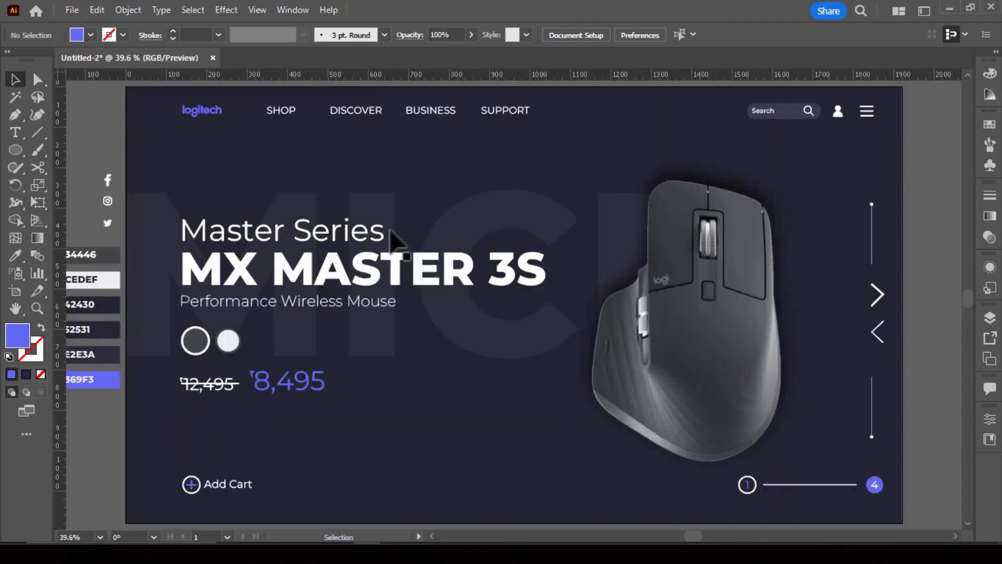